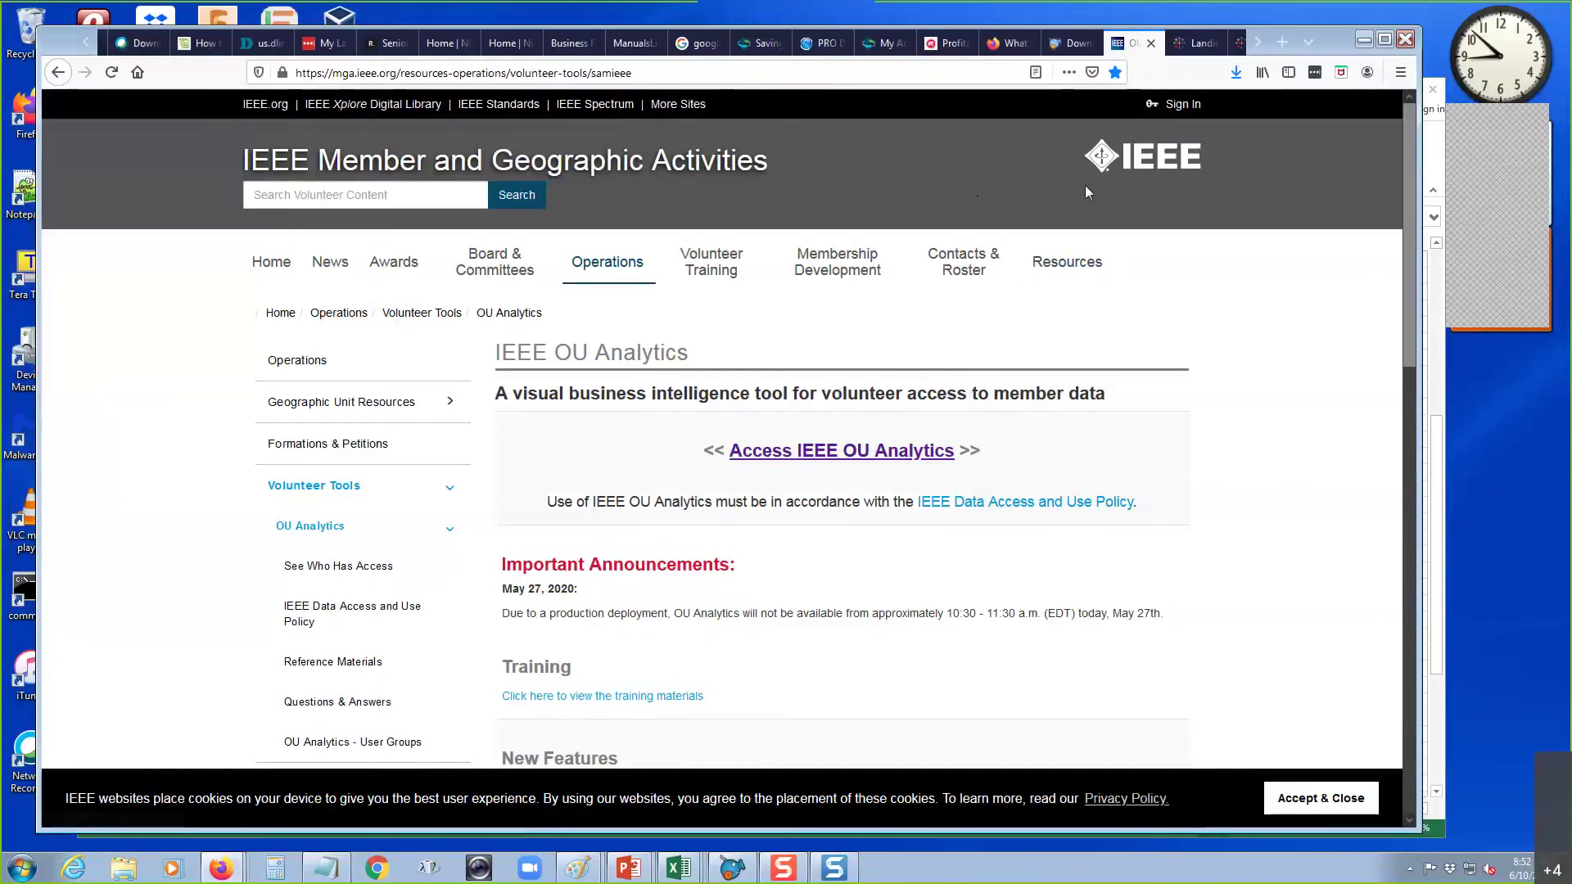
# - Open the Product Dashboard and try to limit the volunteer role OU filter to Western North Carolina Section
pyautogui.click(1200, 43)
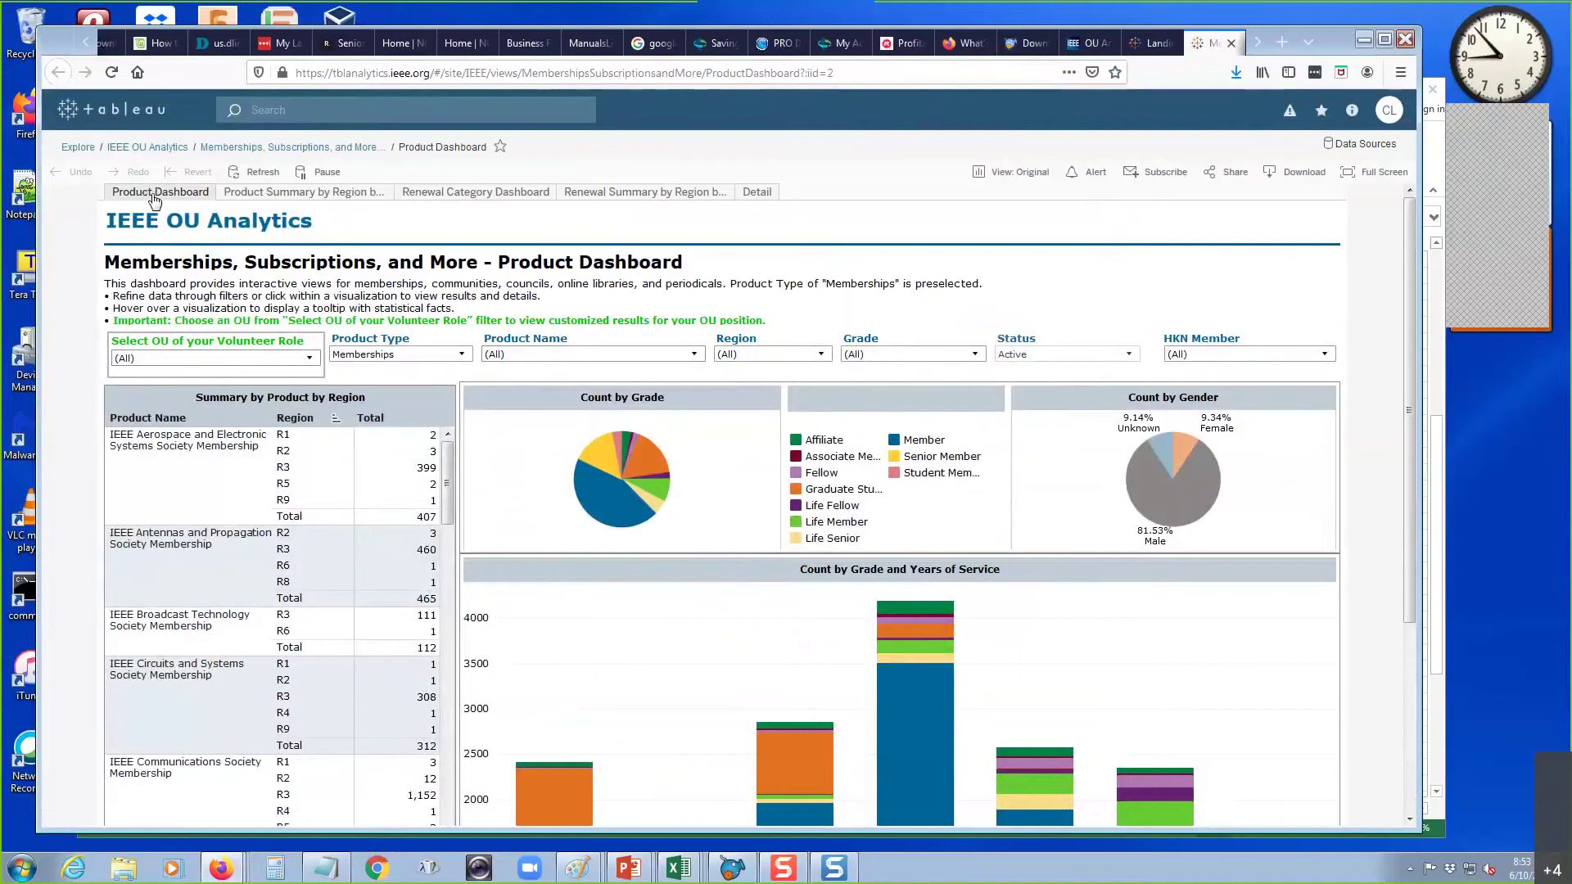
pyautogui.click(309, 360)
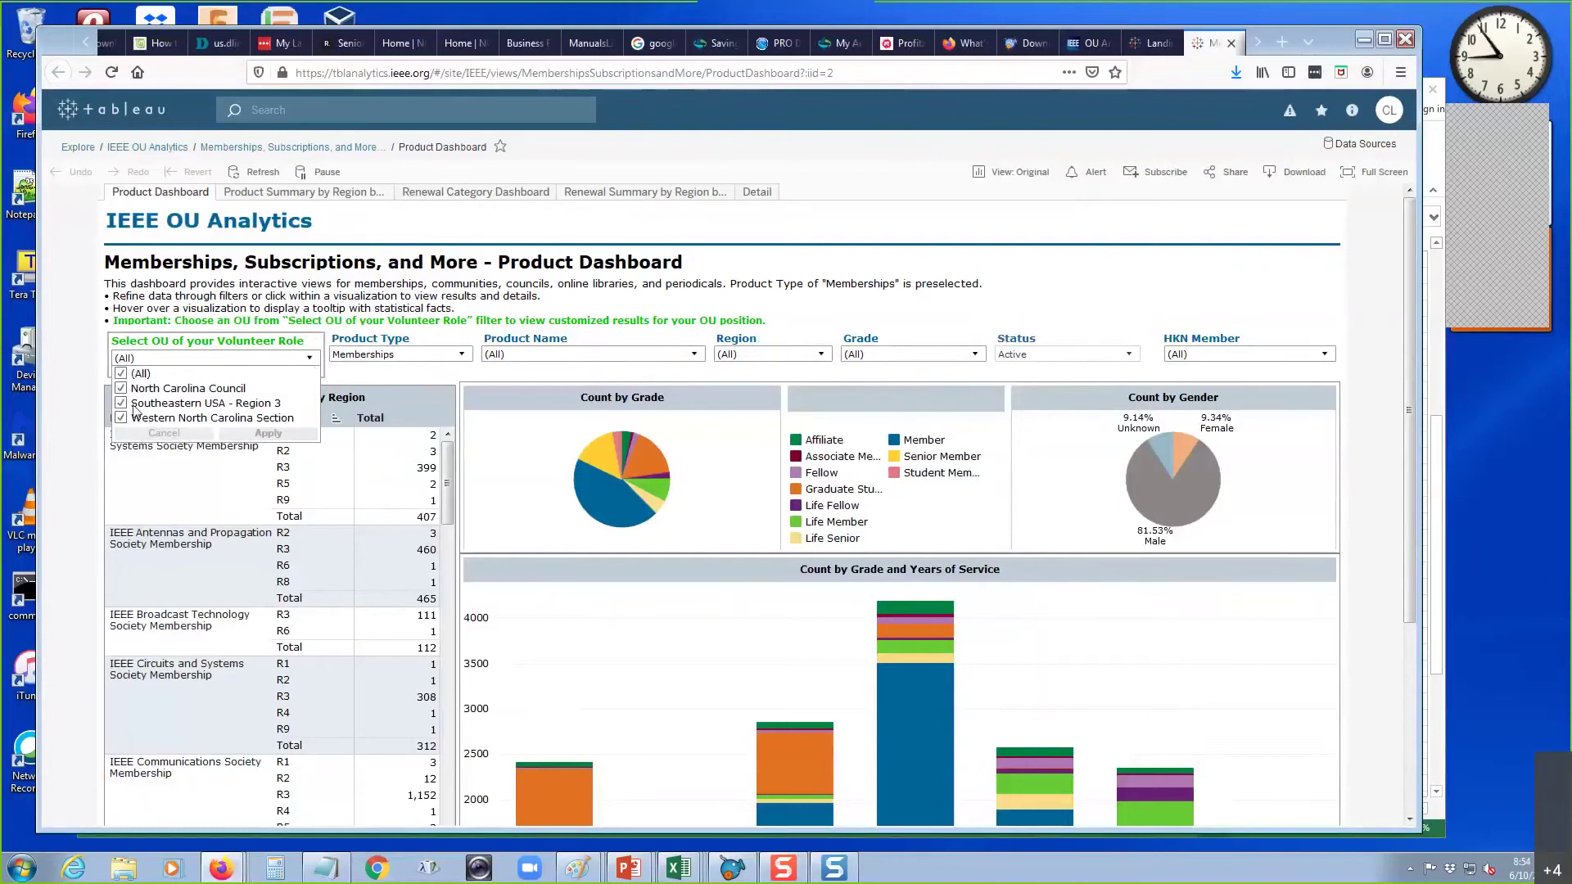
pyautogui.click(123, 375)
pyautogui.click(121, 418)
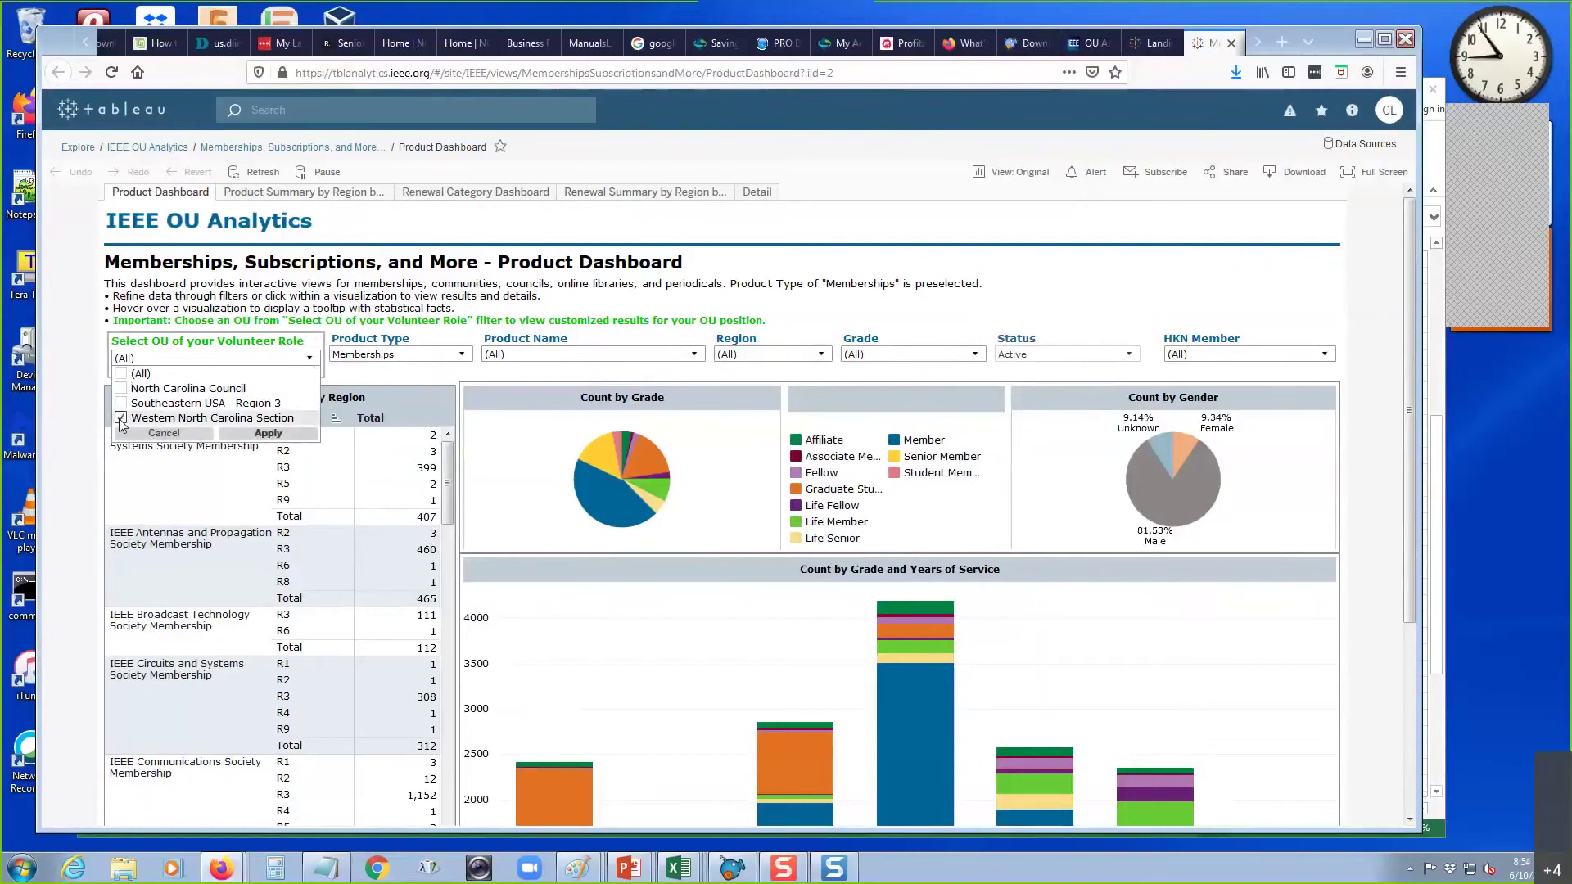
pyautogui.click(286, 440)
# - Try to change the Product Type filter from Memberships to IEEE Membership
pyautogui.click(464, 360)
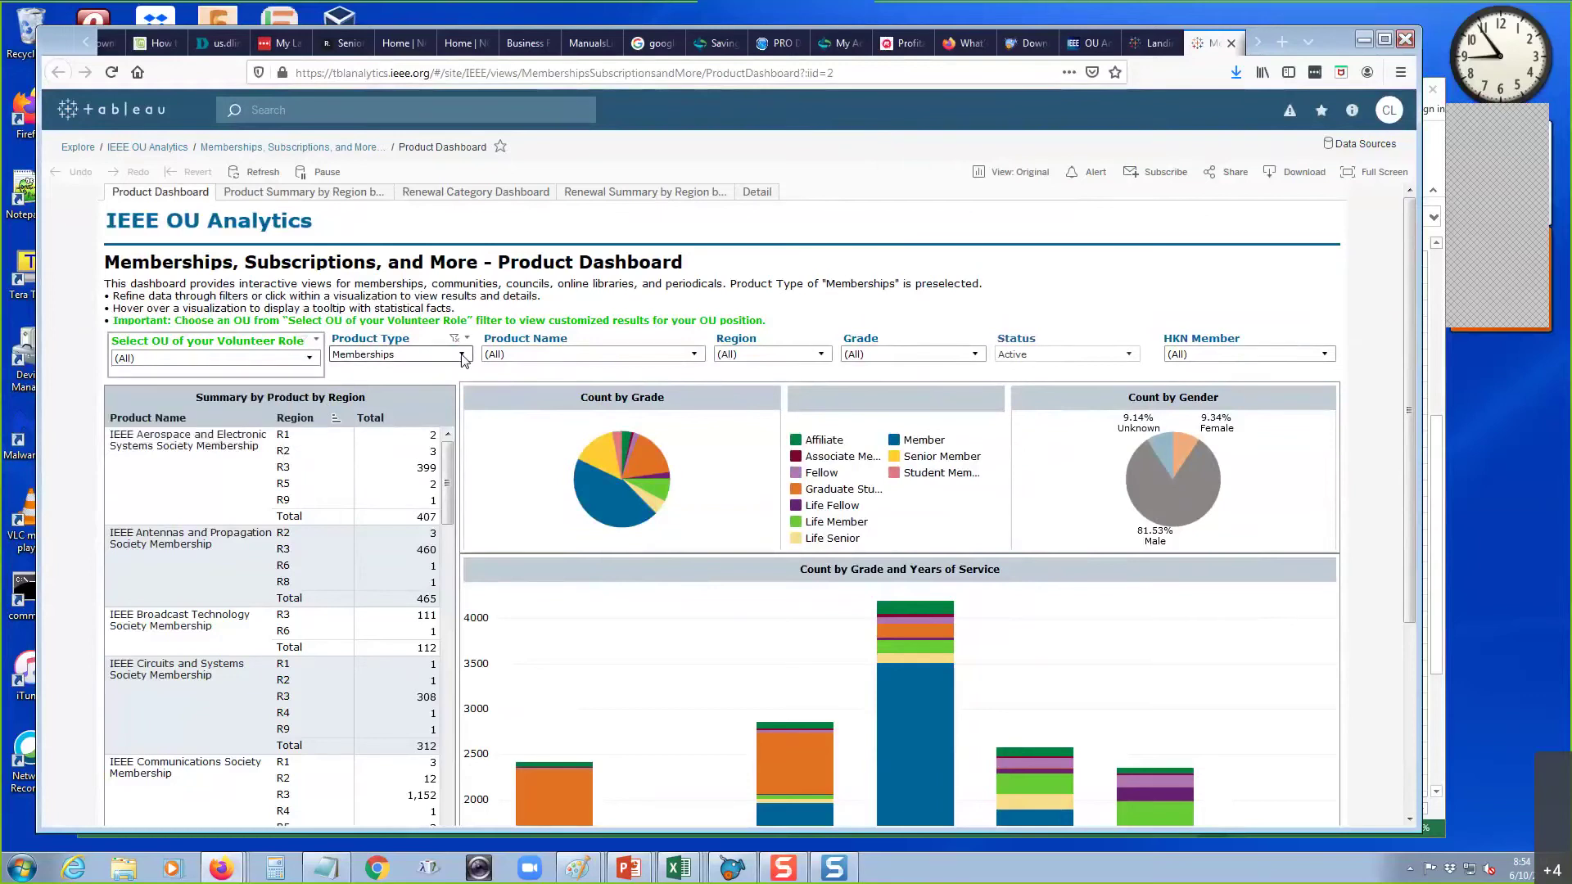
pyautogui.click(462, 357)
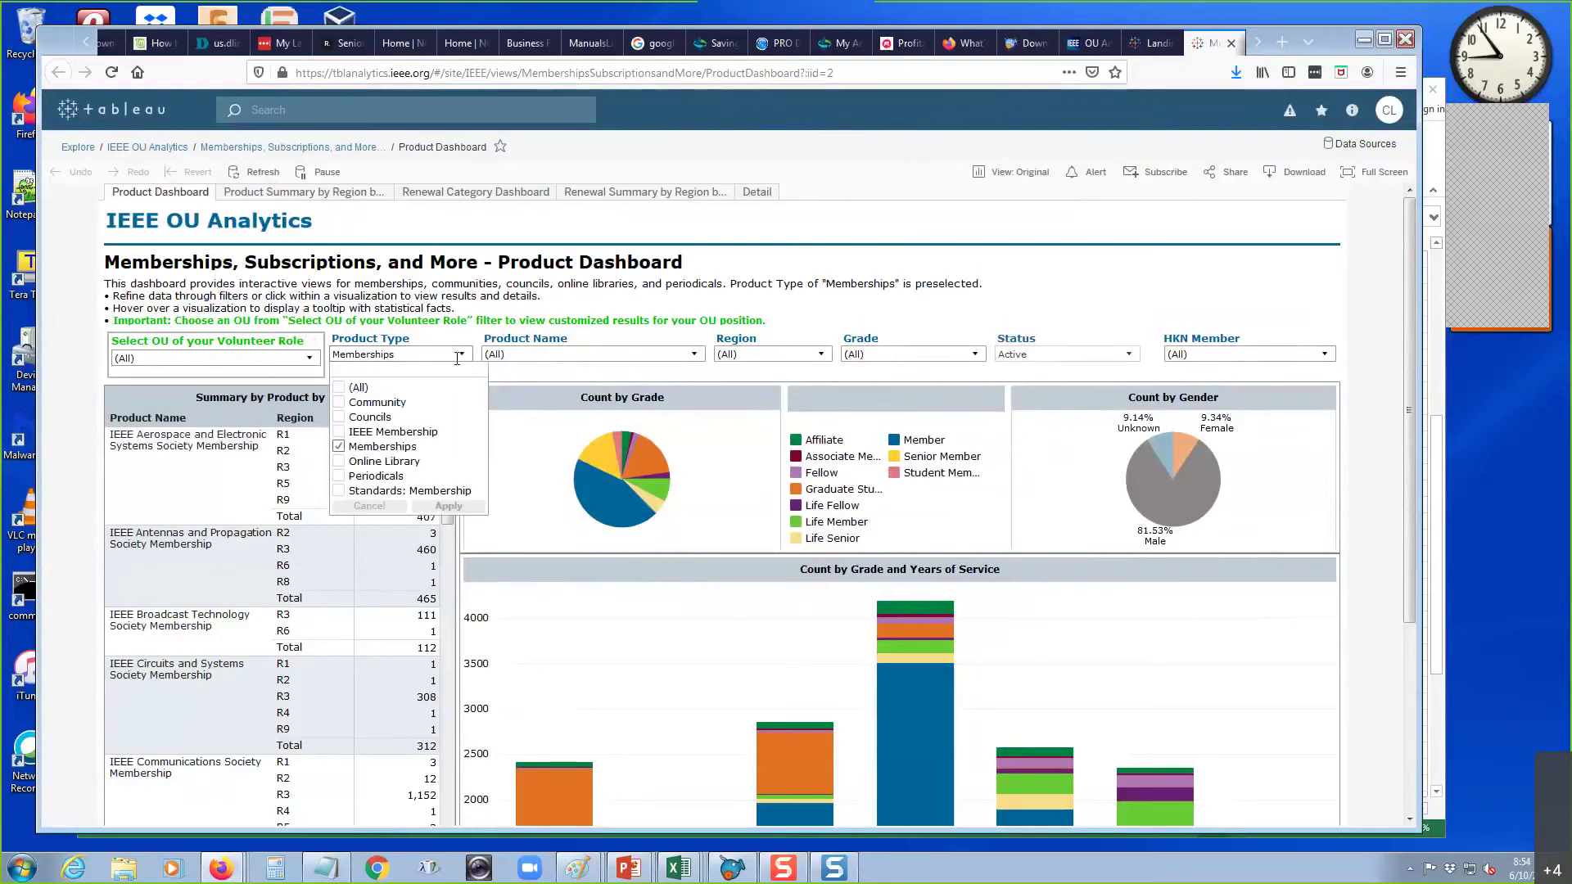
pyautogui.click(340, 448)
pyautogui.click(339, 432)
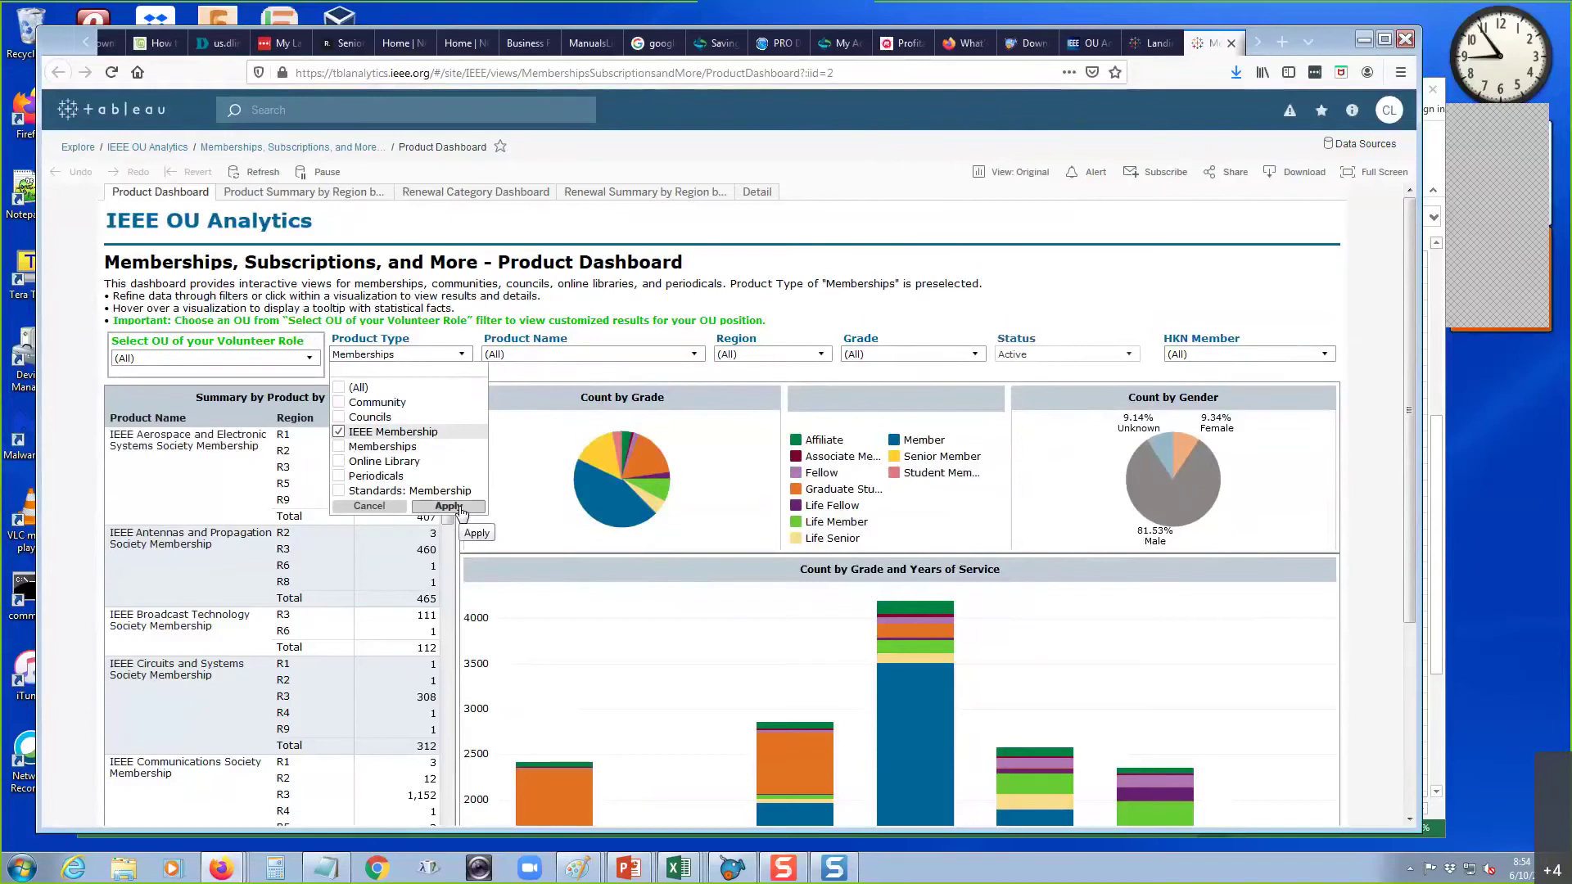
# - Switch to the other open Product Dashboard page and filter the volunteer role OU to Western North Carolina Section only
pyautogui.click(1257, 42)
pyautogui.click(1218, 45)
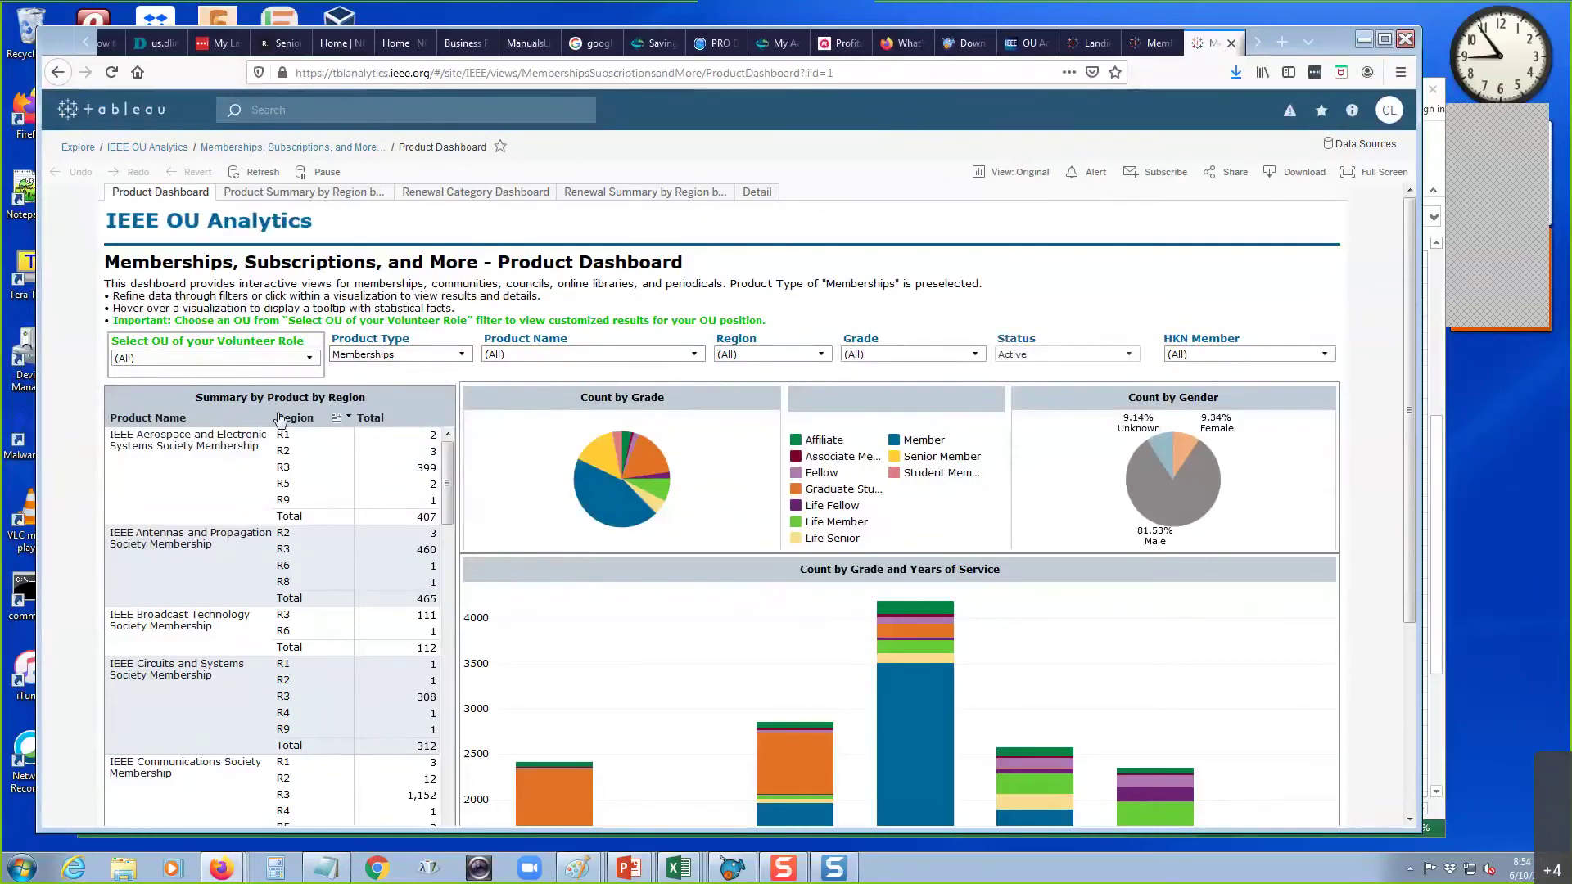
pyautogui.click(1258, 42)
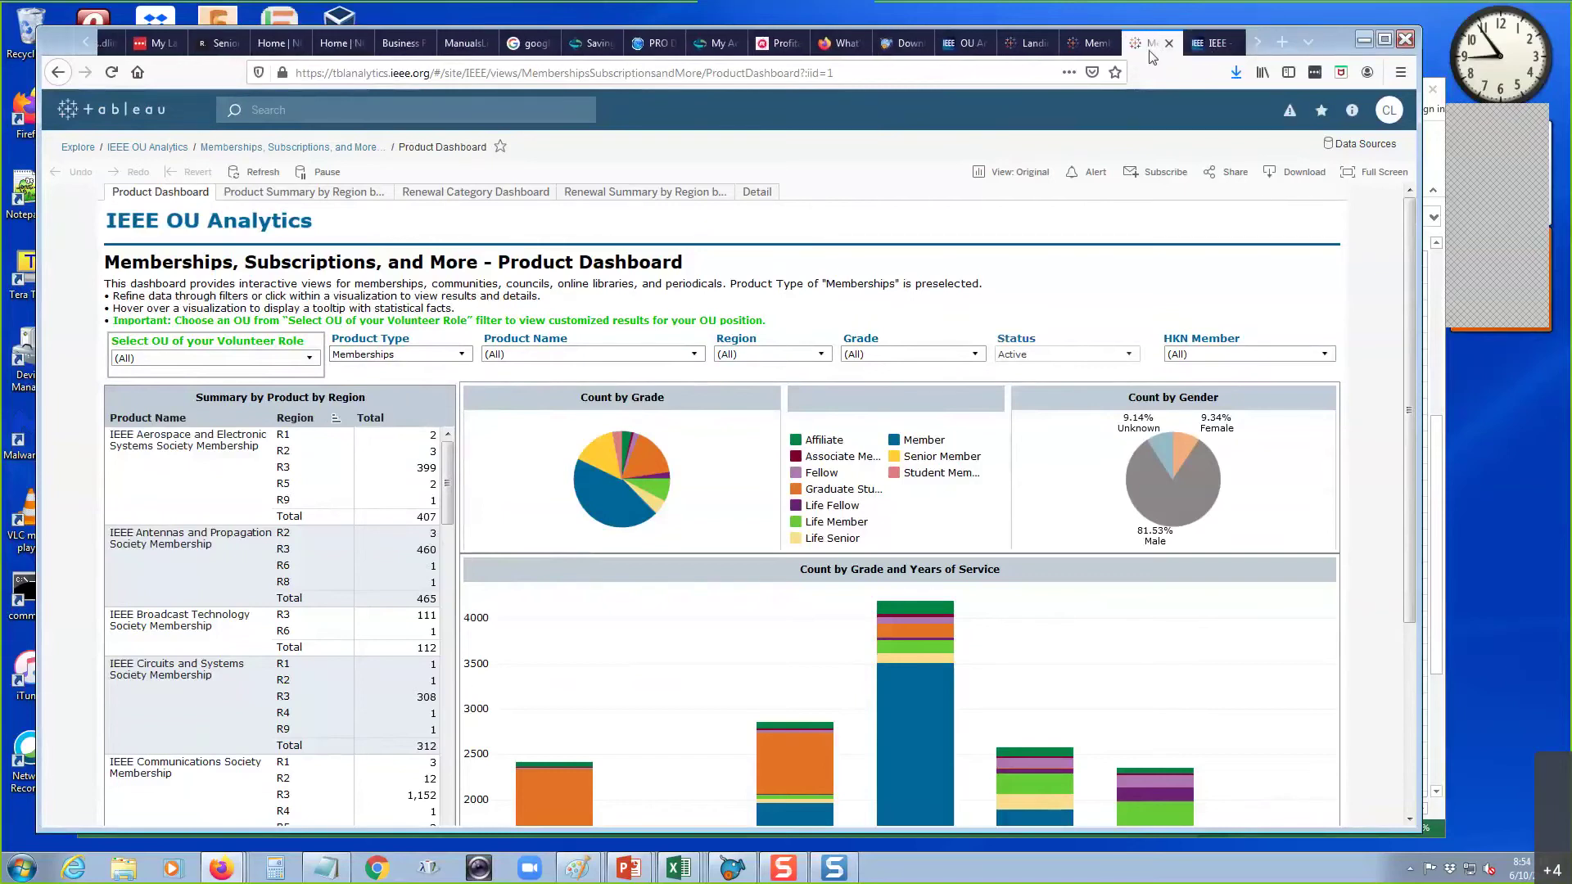
pyautogui.click(311, 360)
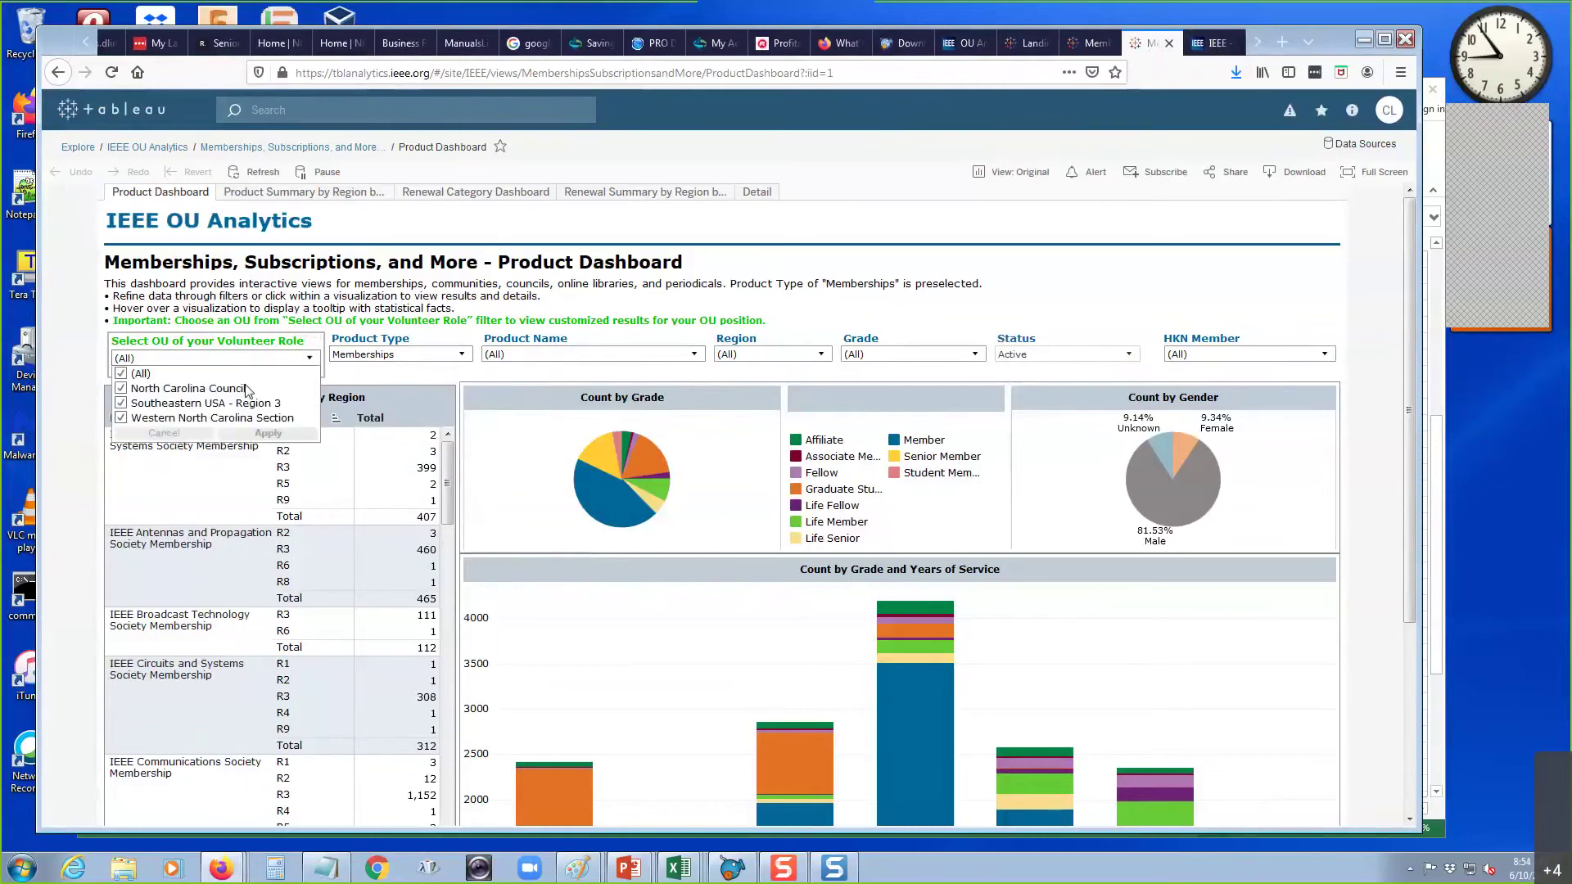
pyautogui.click(121, 417)
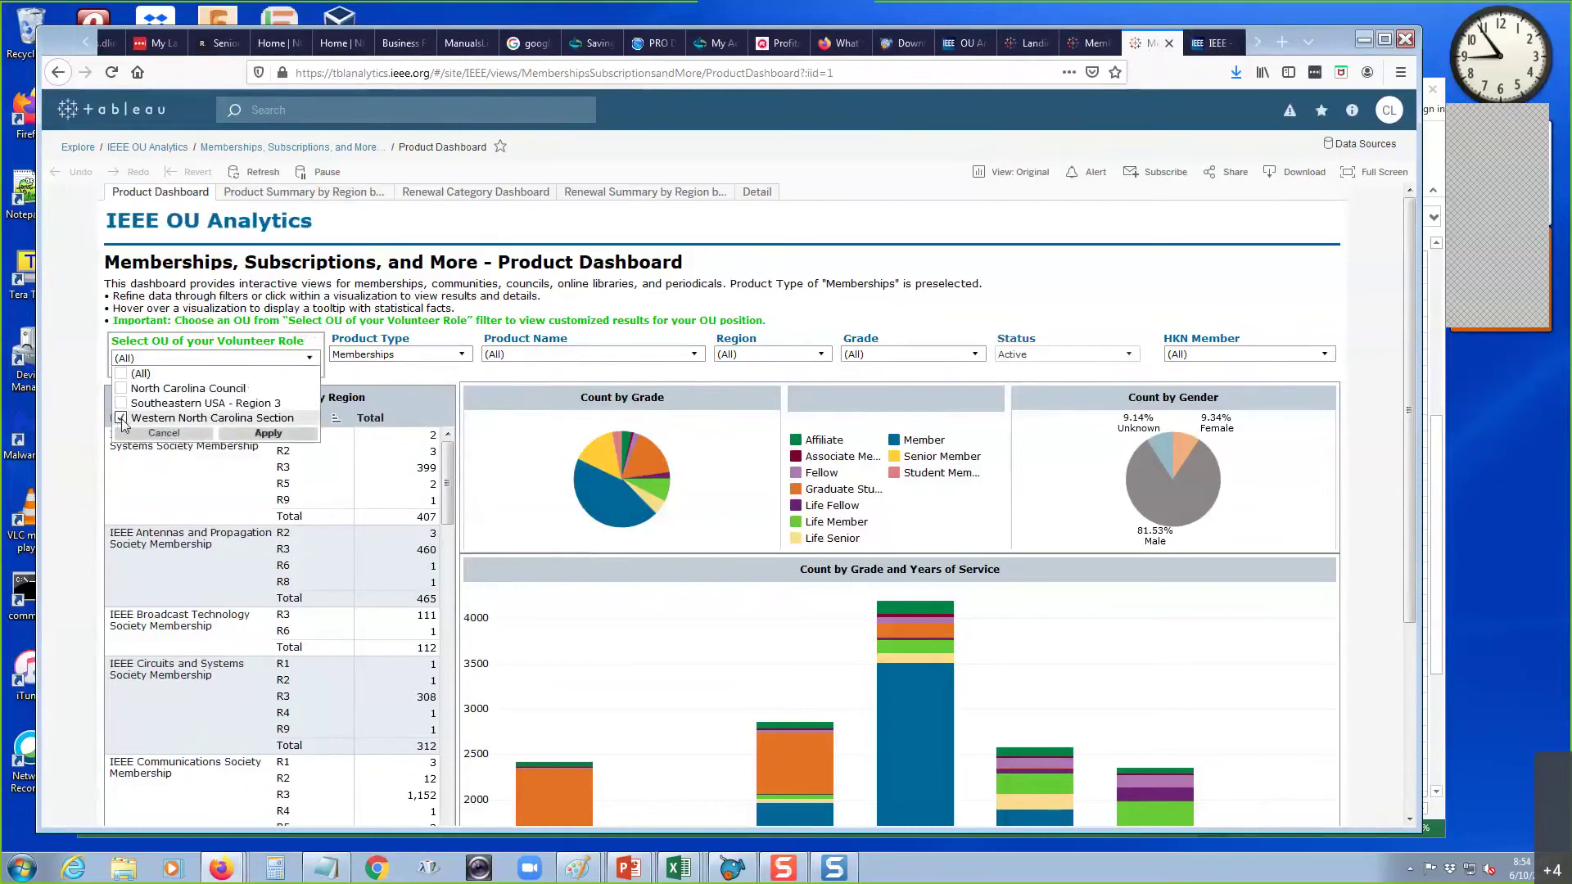
pyautogui.click(279, 433)
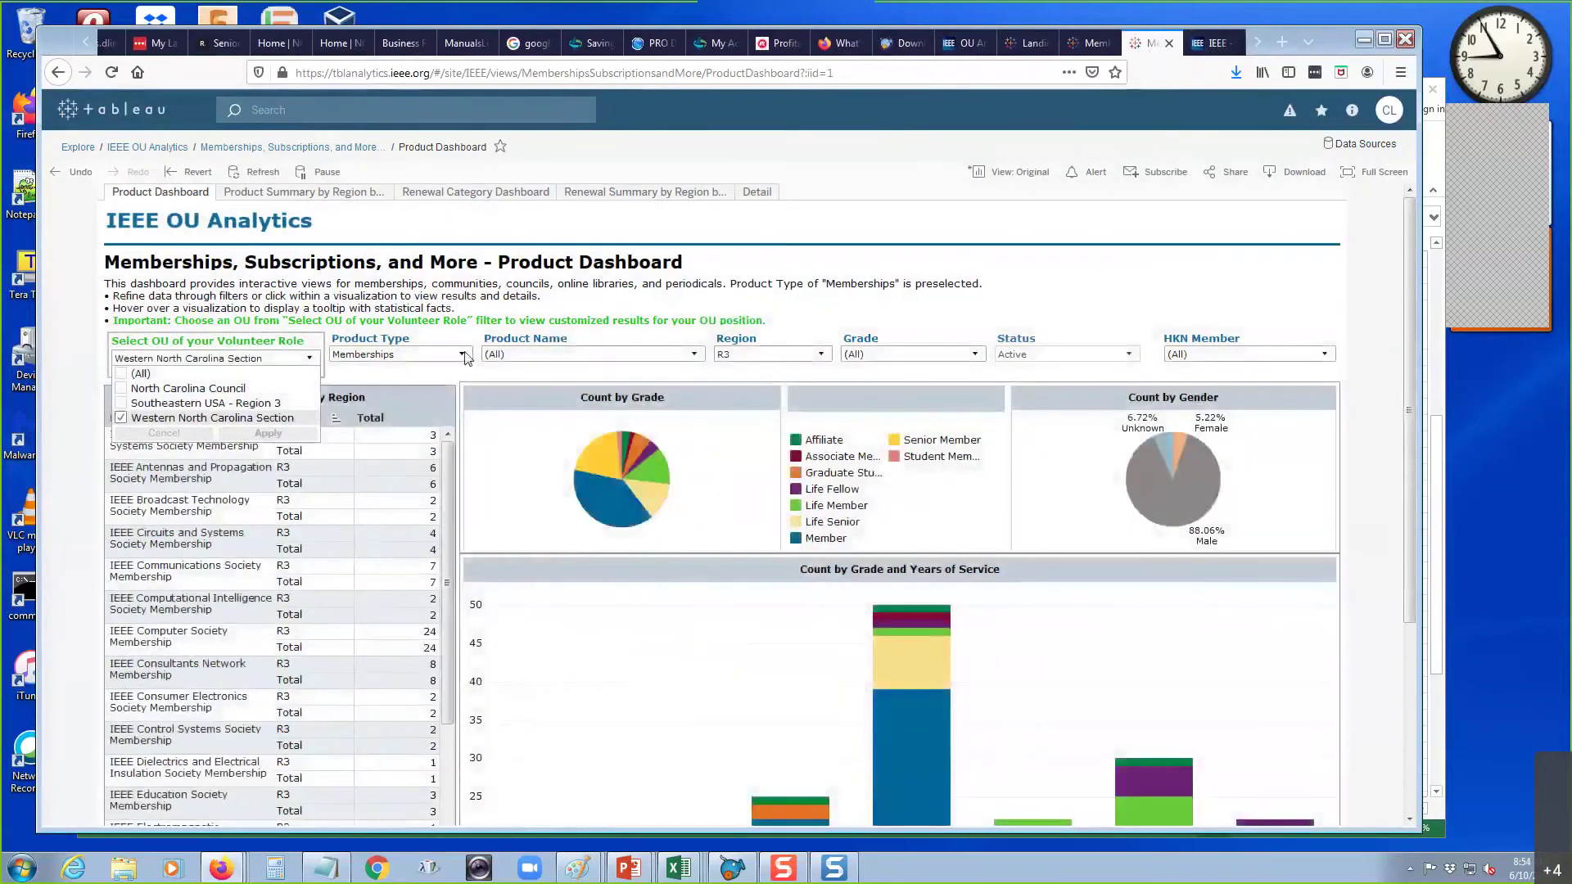
# - Set the Product Type filter to IEEE Membership only, deselecting Memberships
pyautogui.click(463, 354)
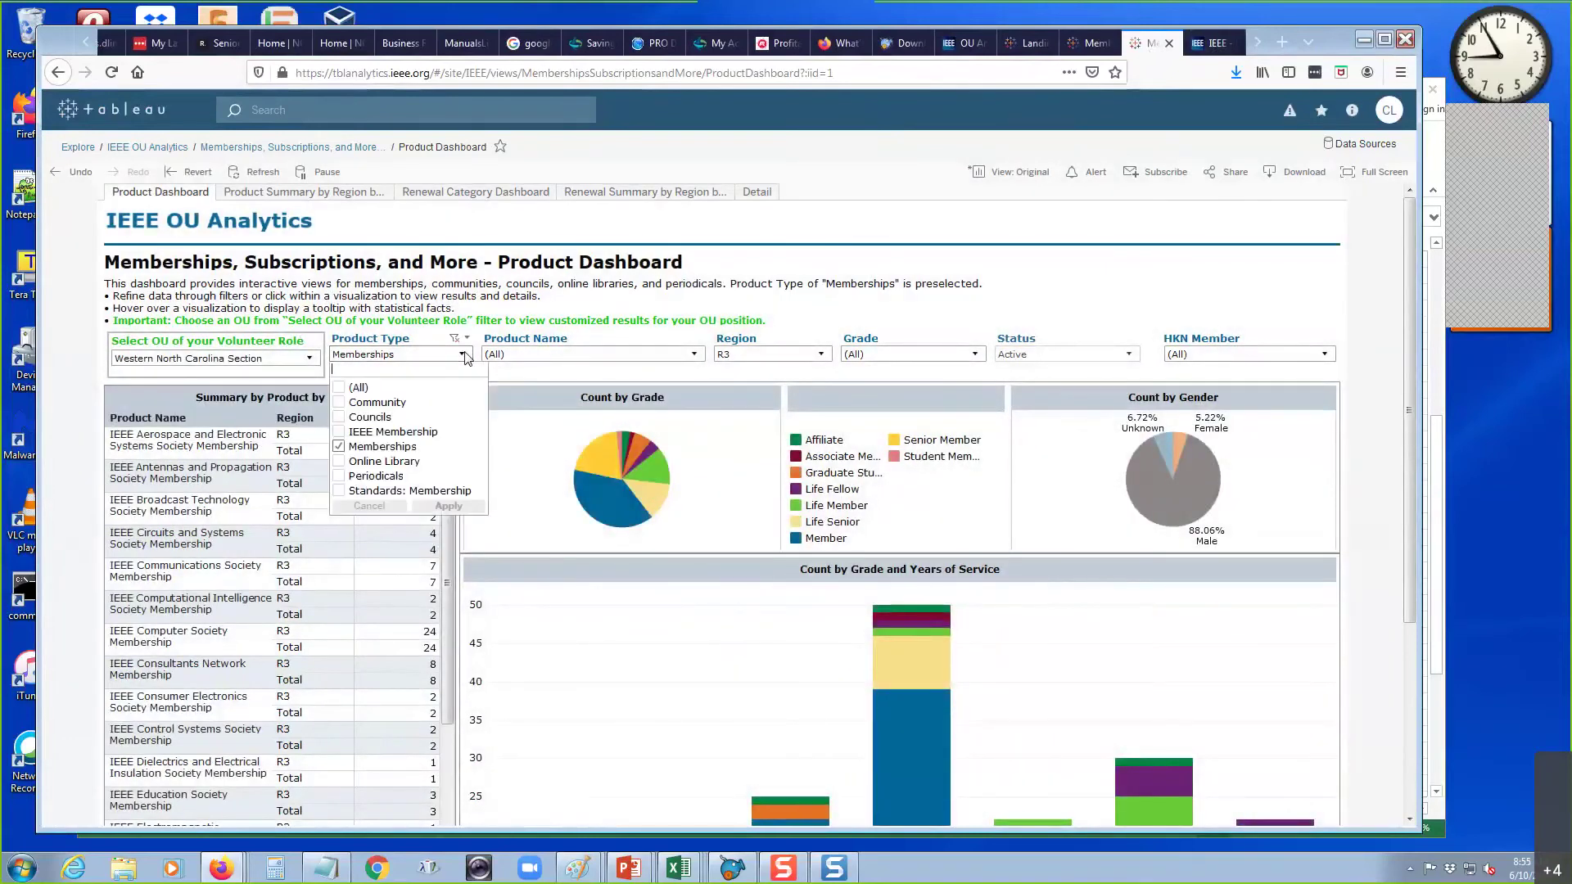
pyautogui.click(338, 446)
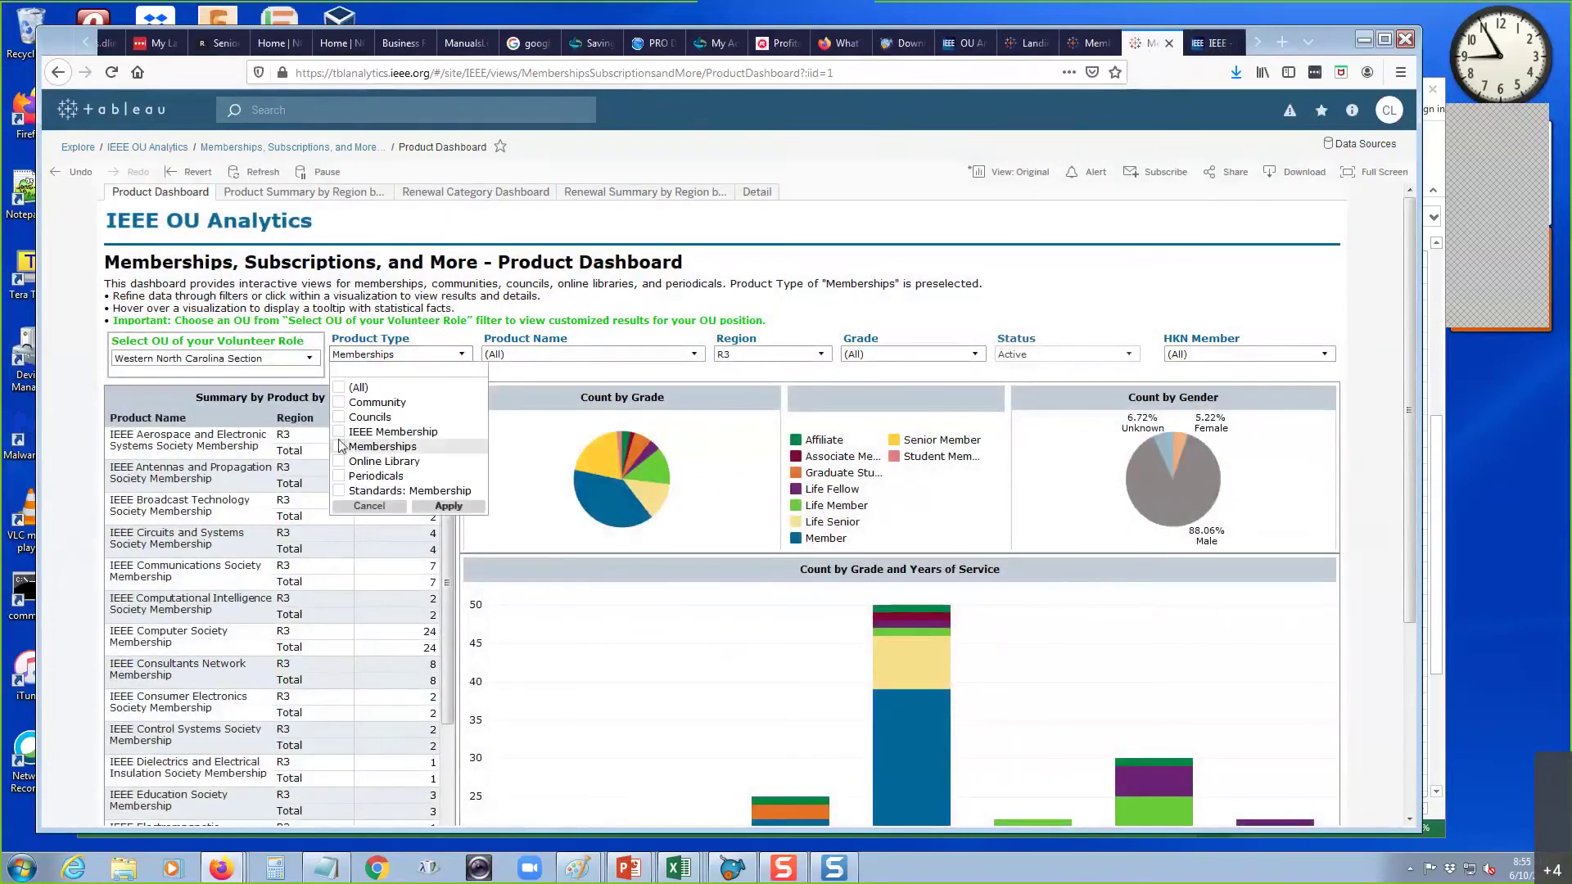
pyautogui.click(338, 431)
pyautogui.click(448, 506)
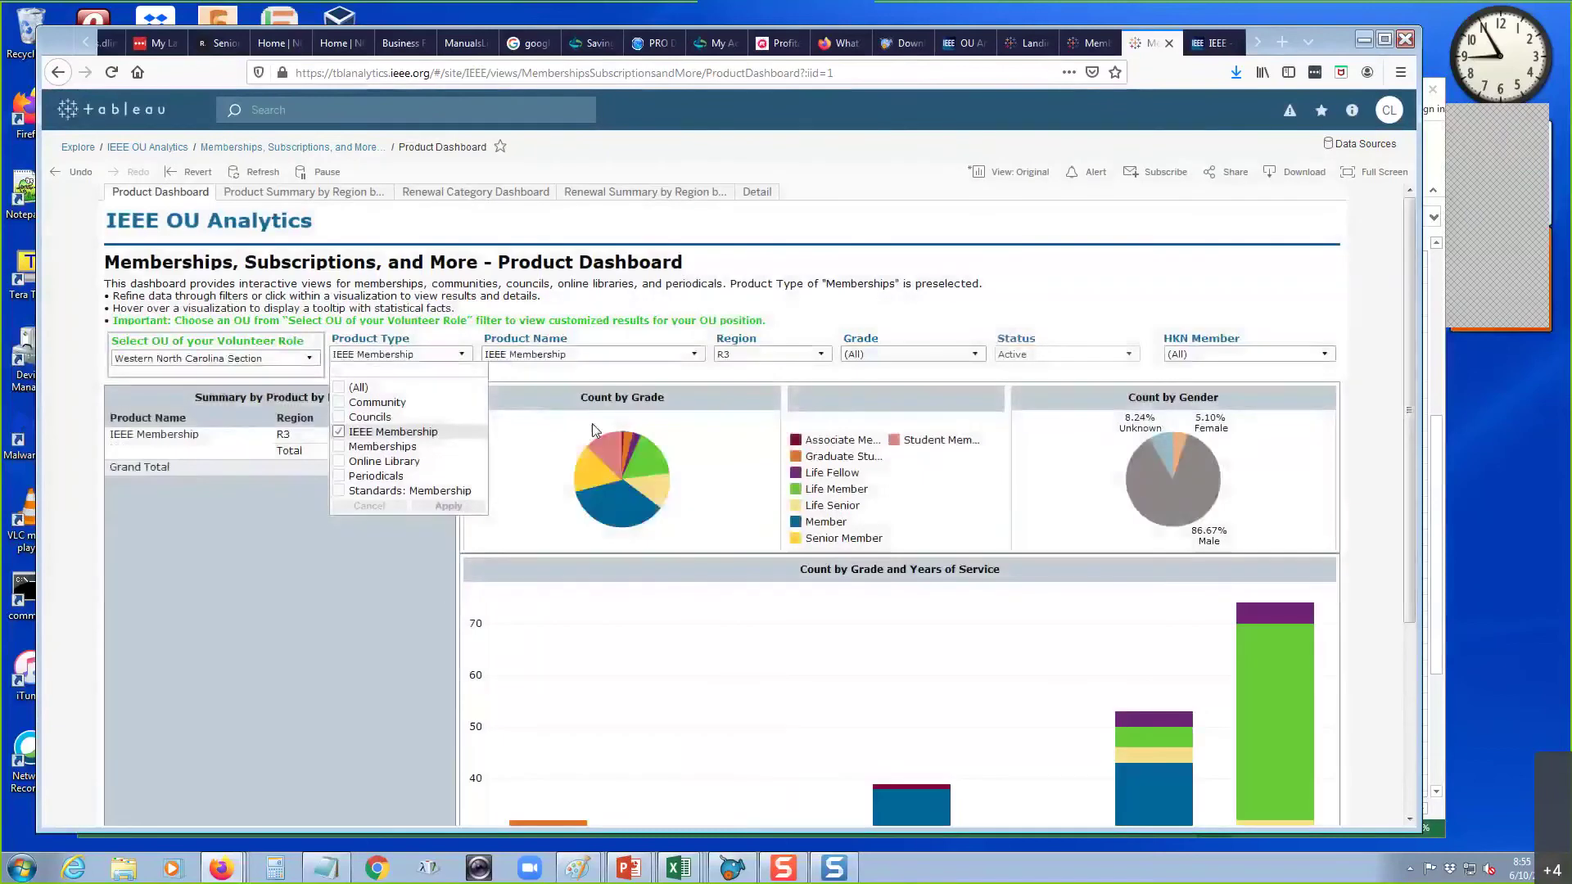
pyautogui.click(271, 556)
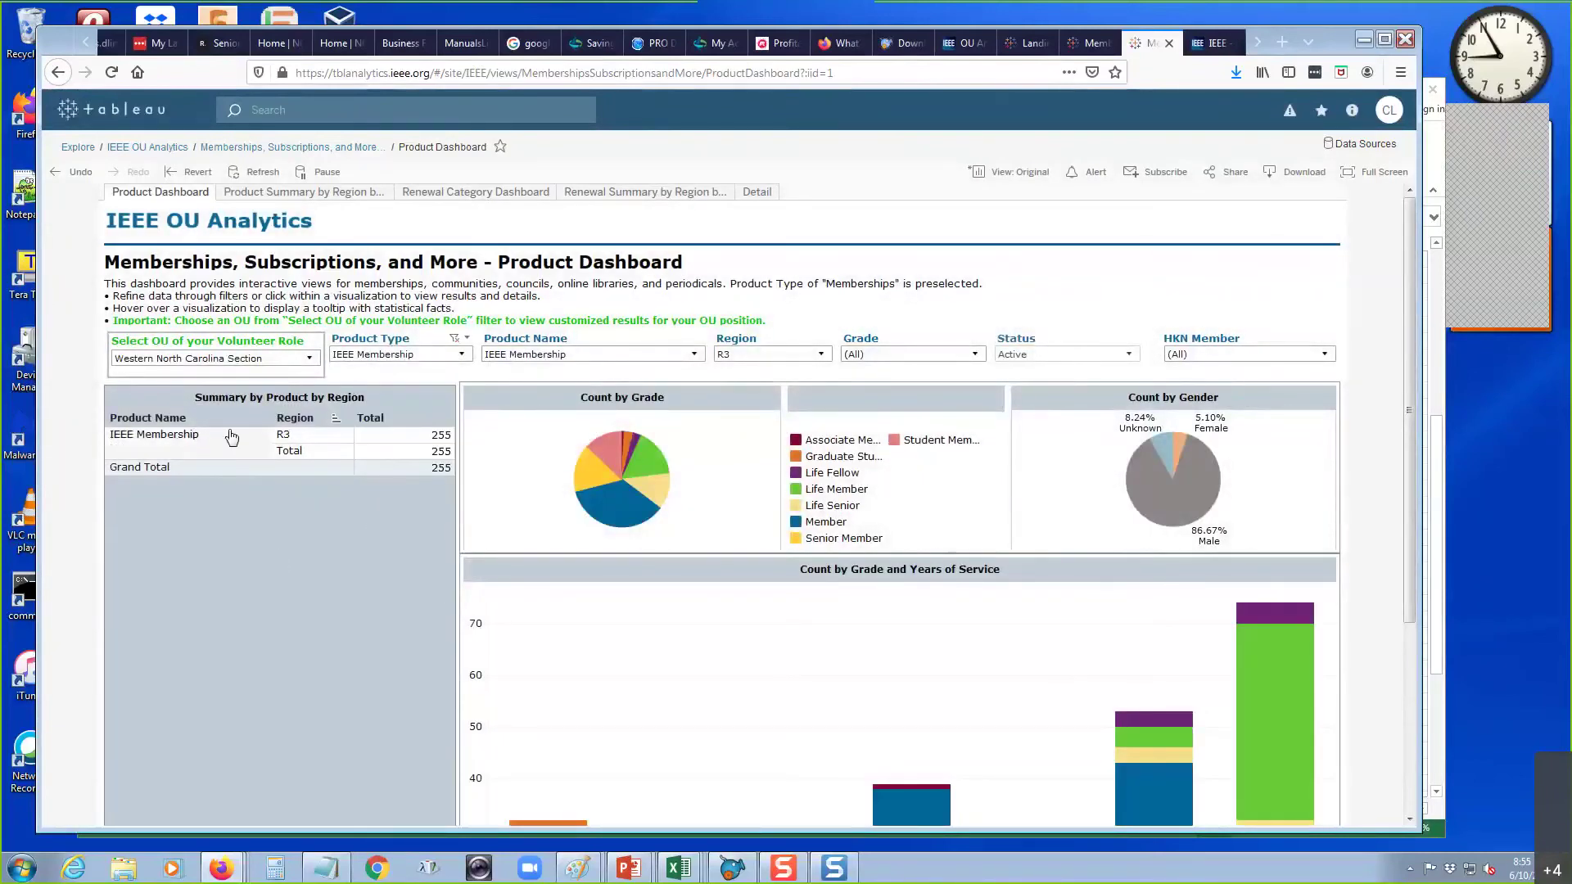
# - Select region R3 in the product summary, then open the Detail view and highlight the Western North Carolina Section
pyautogui.click(316, 437)
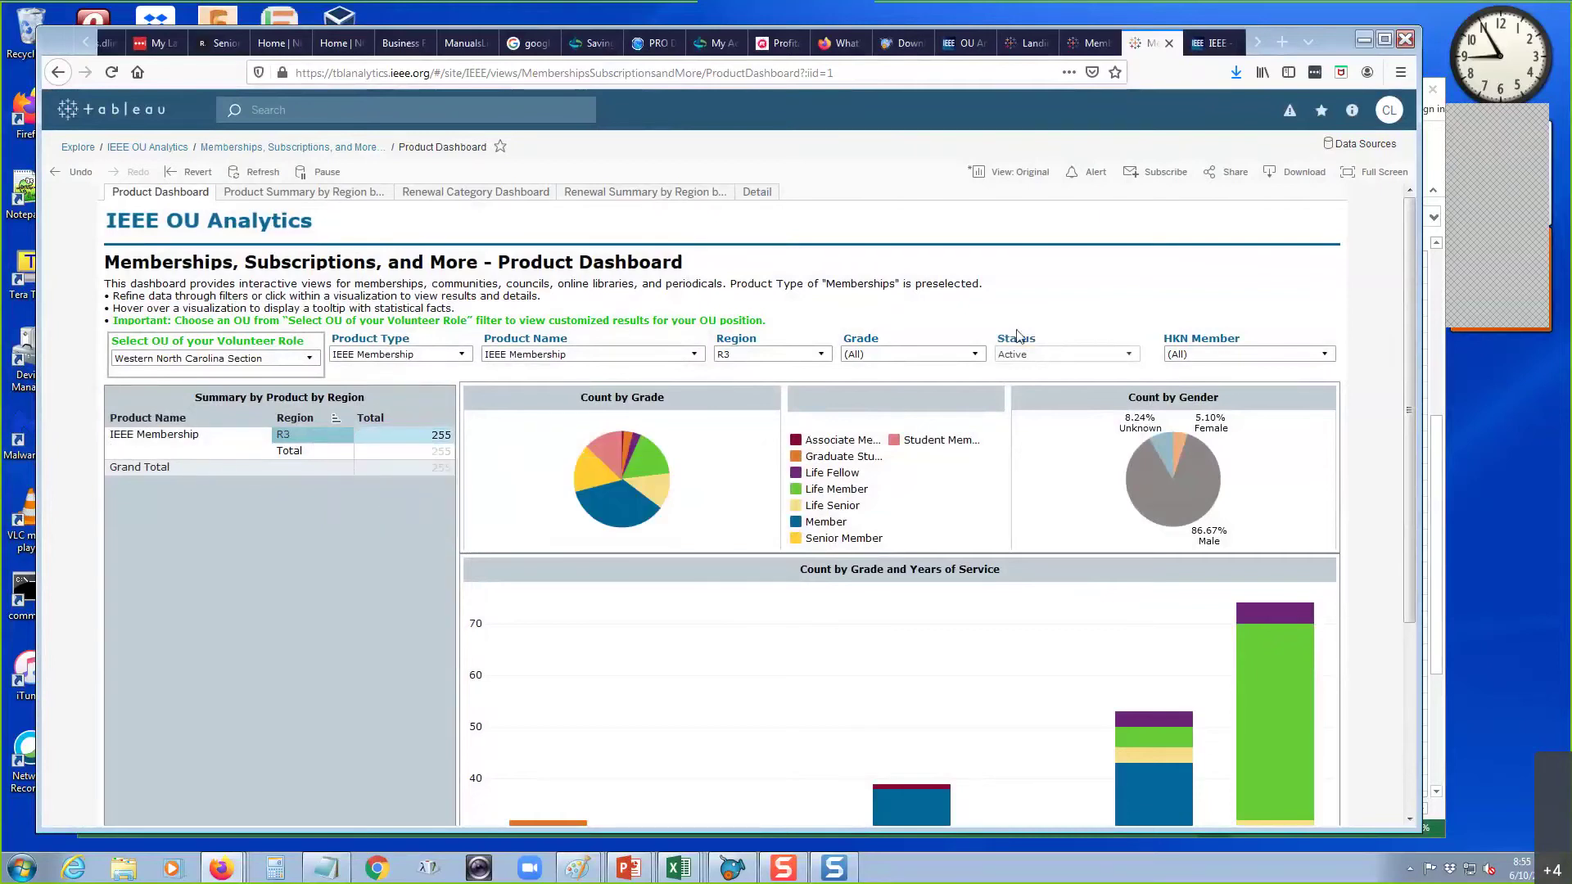
pyautogui.click(746, 191)
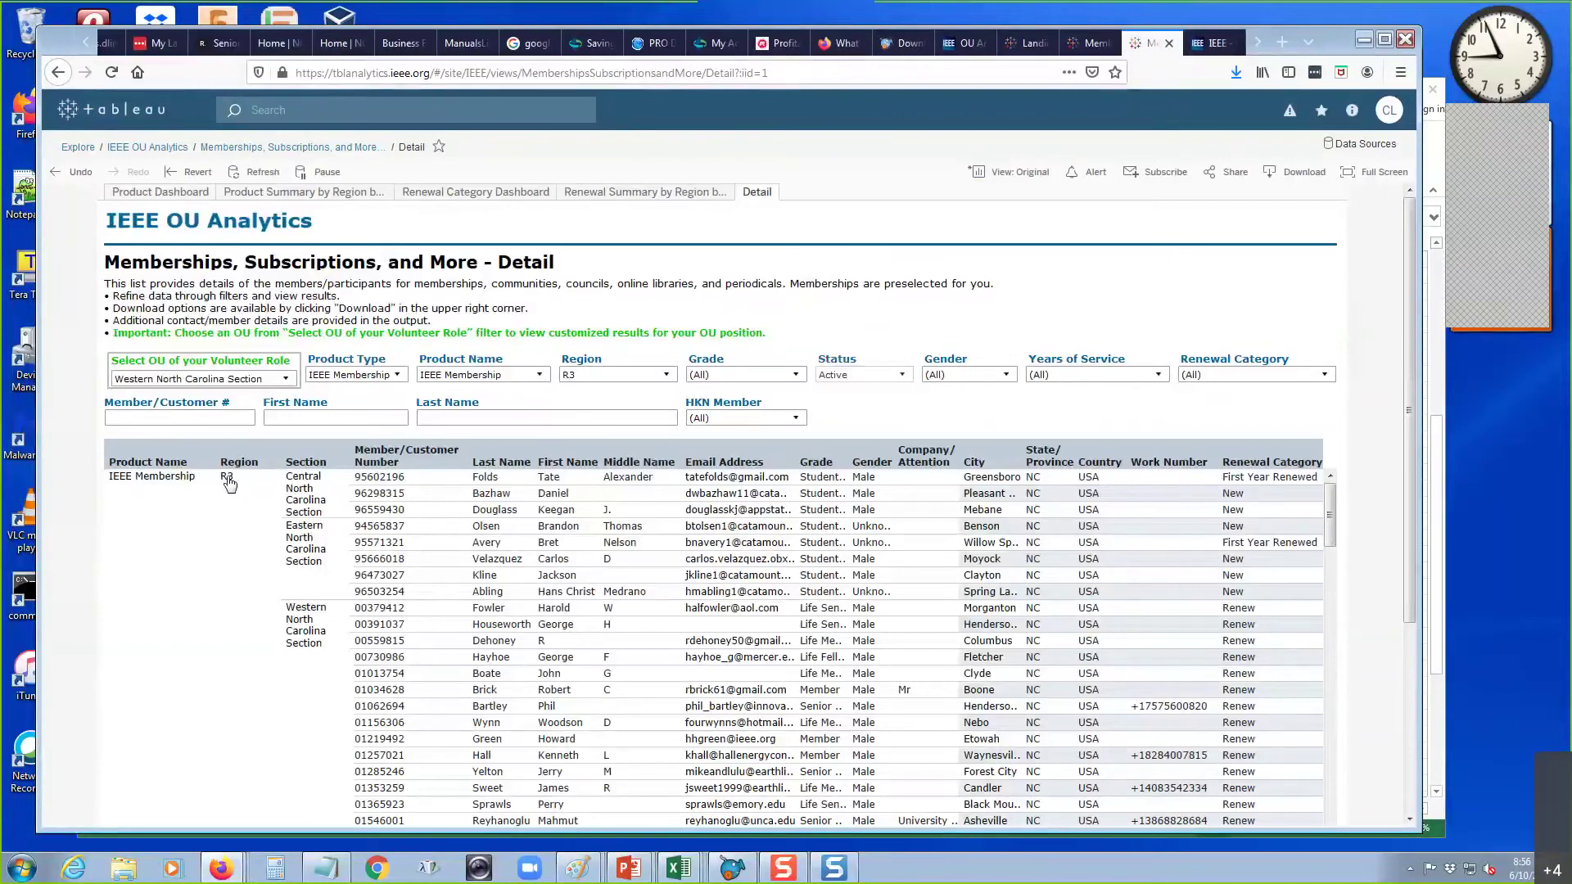
pyautogui.click(328, 630)
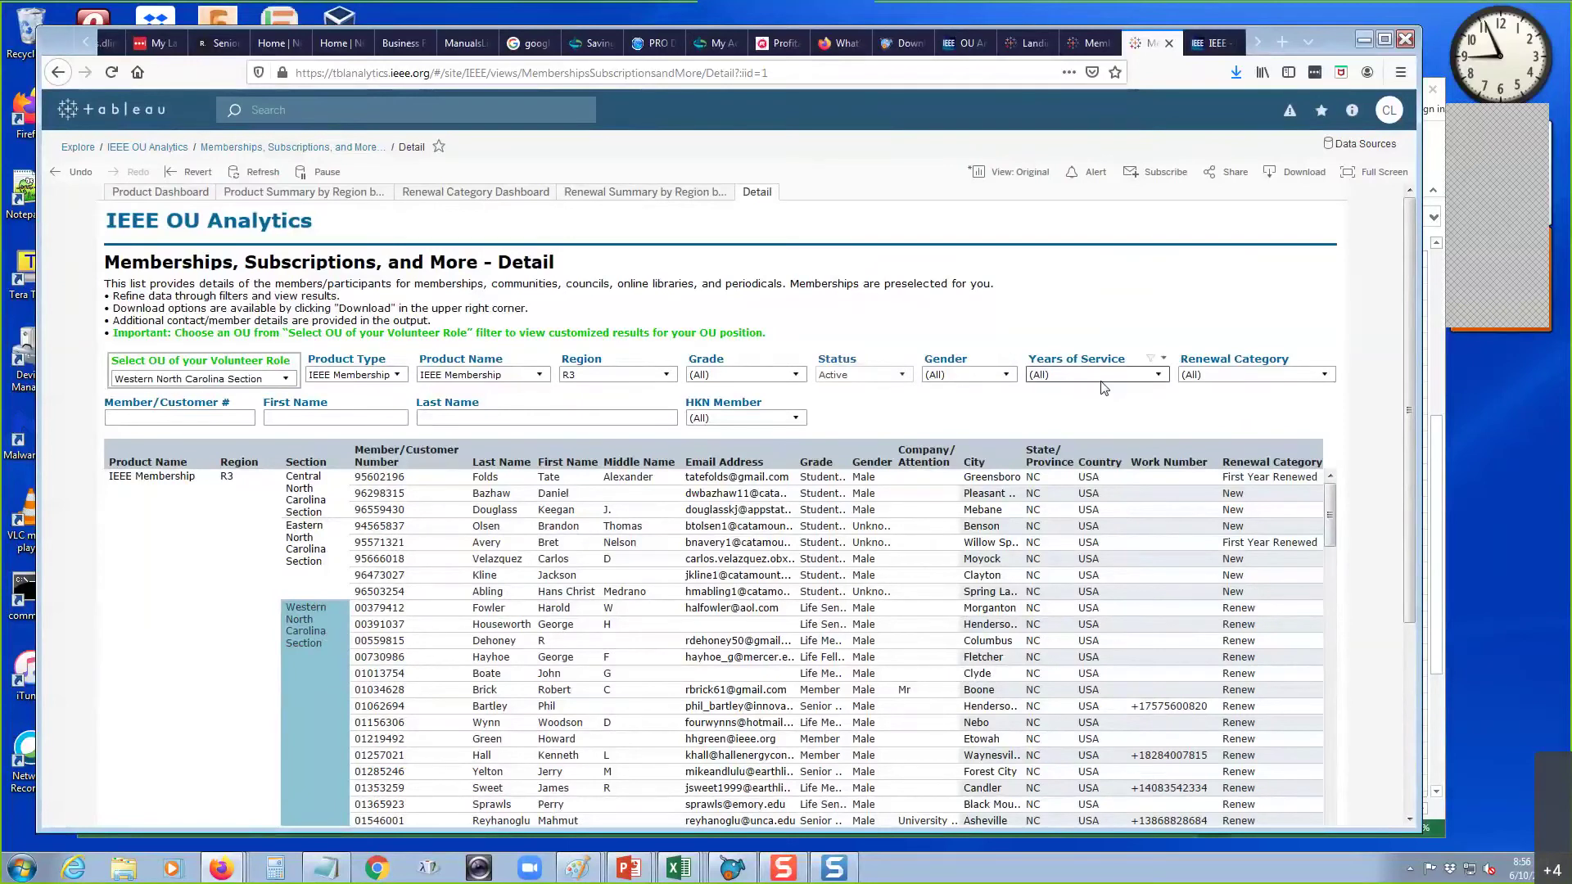
# - Filter the Detail list's Grade to Associate Member and Member only
pyautogui.click(796, 375)
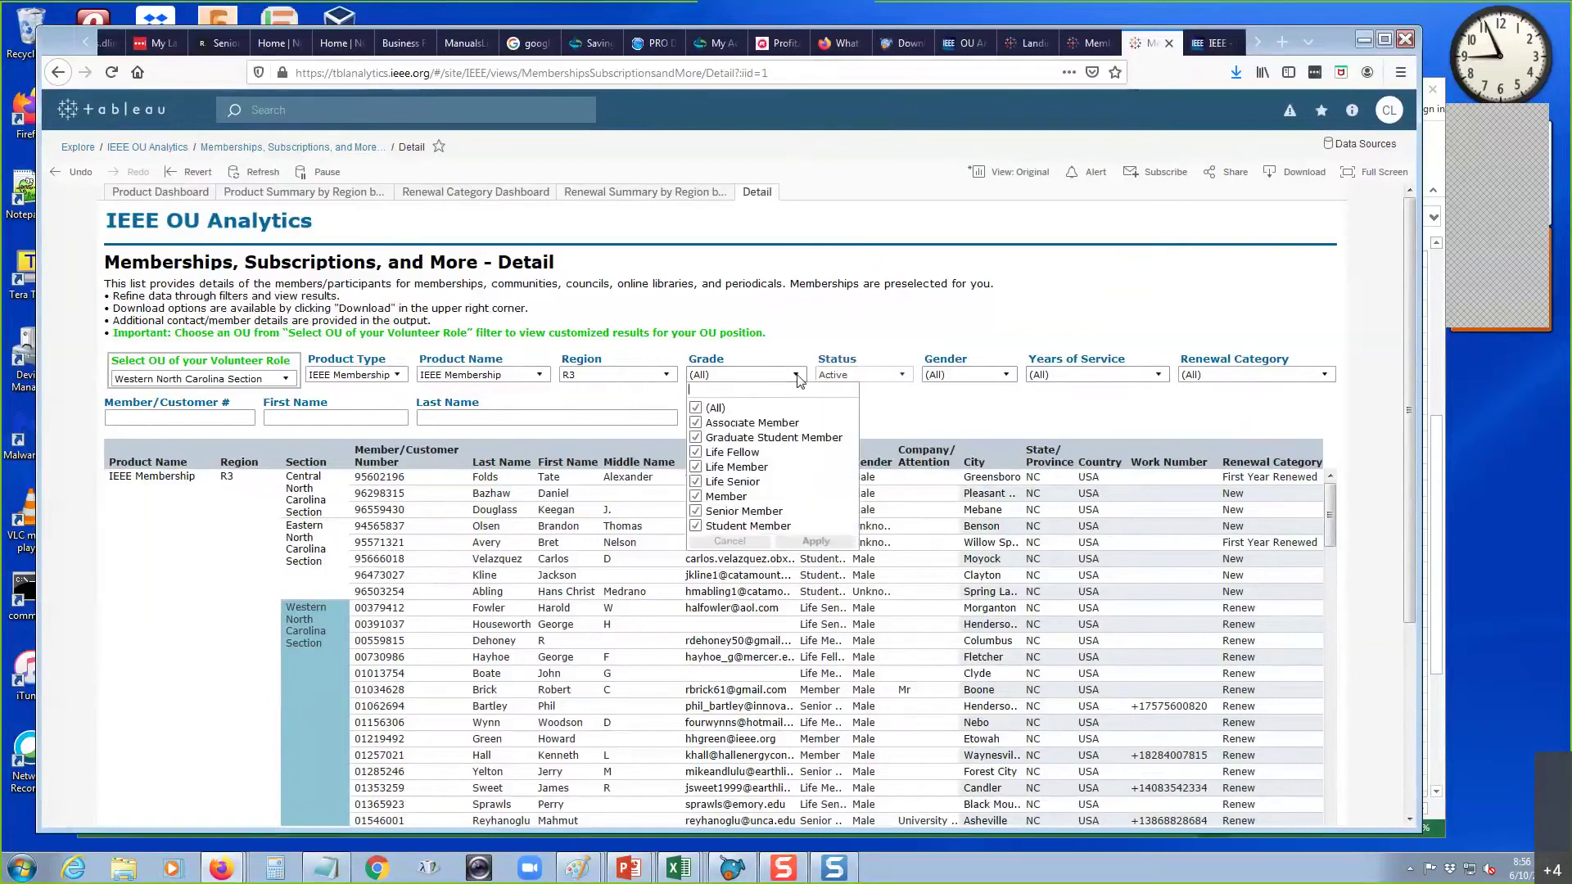
pyautogui.click(697, 408)
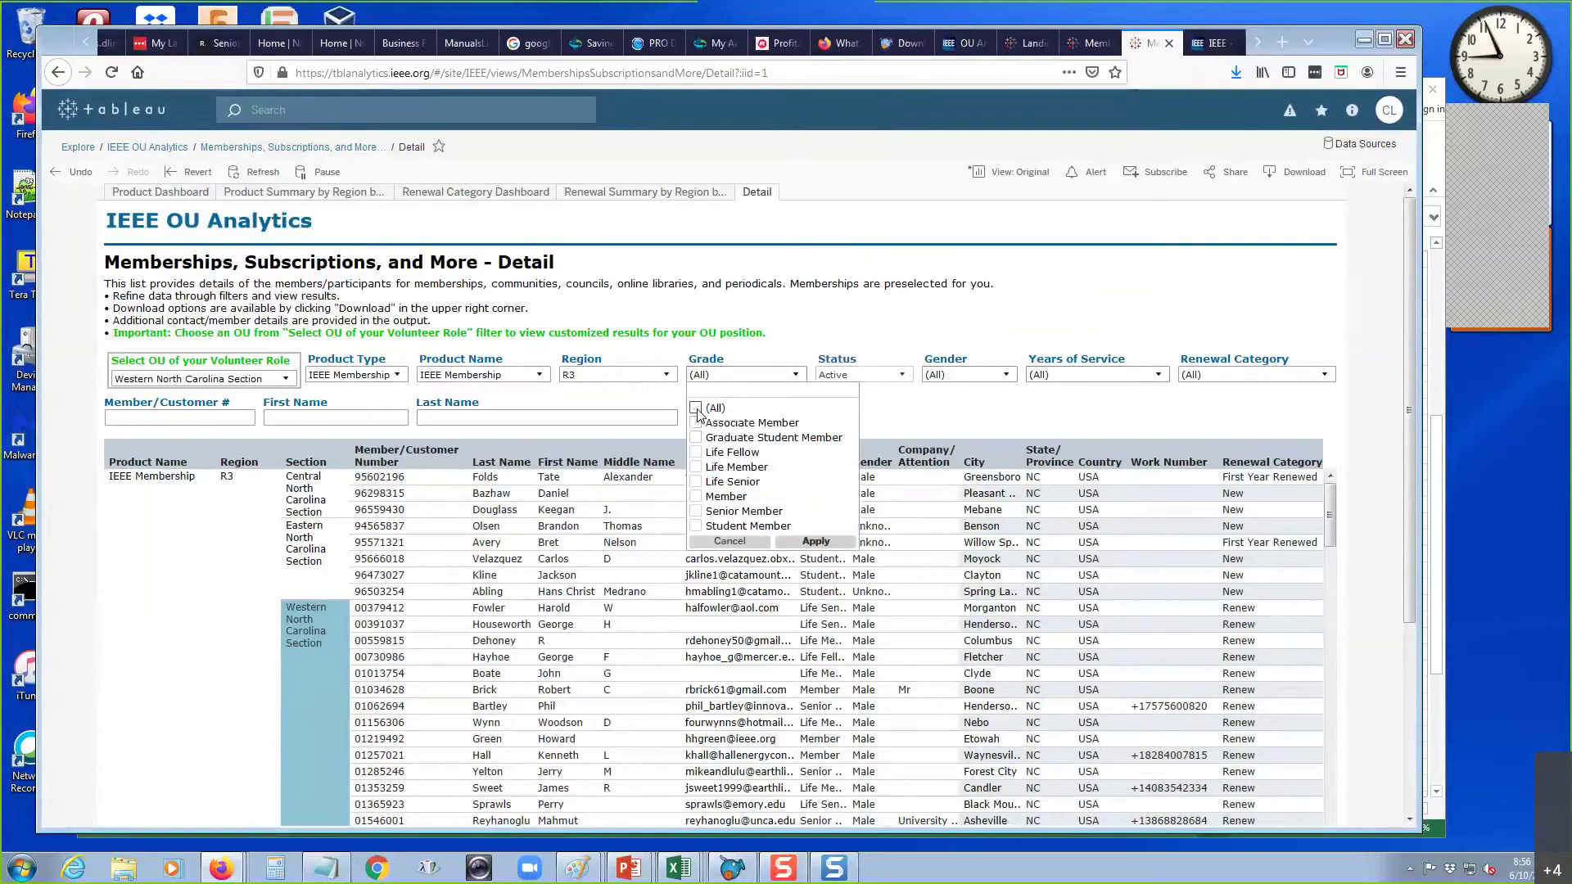
pyautogui.click(696, 425)
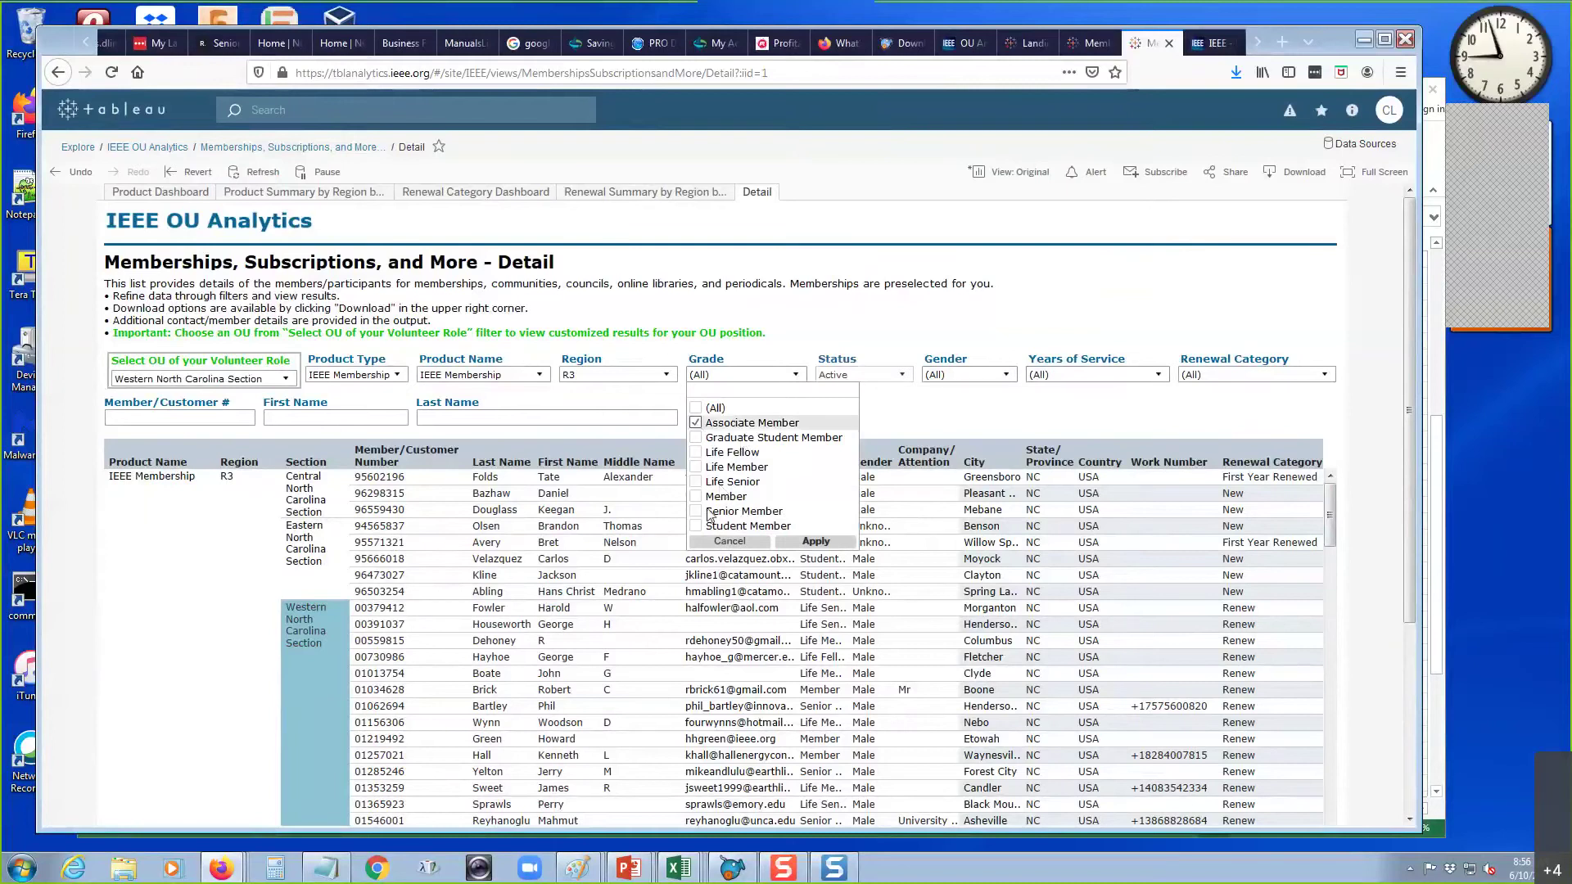
pyautogui.click(696, 497)
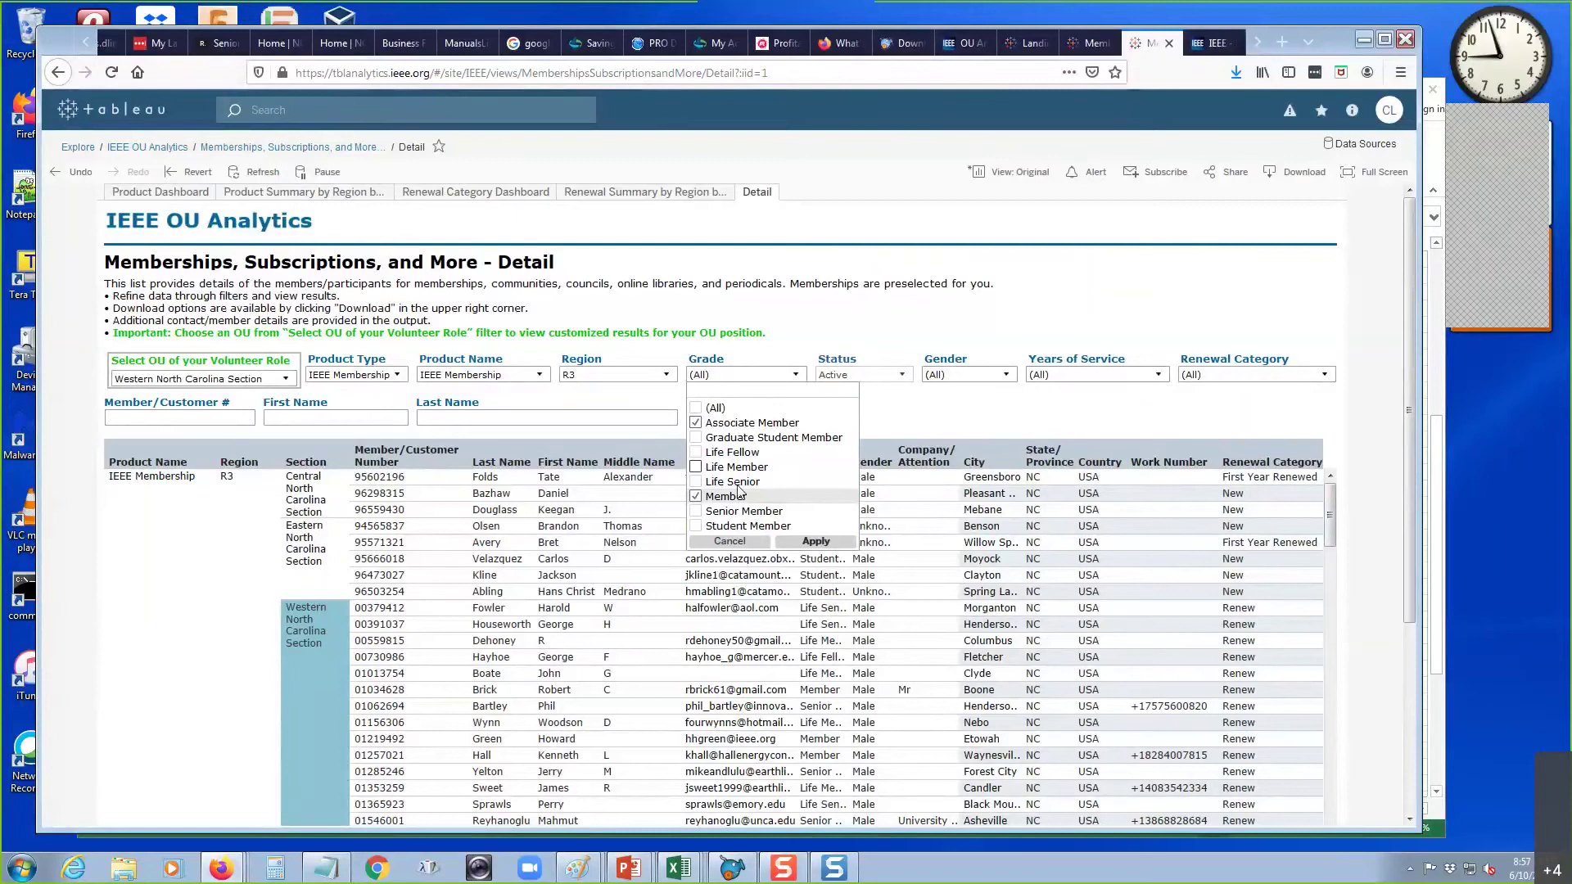
pyautogui.click(826, 543)
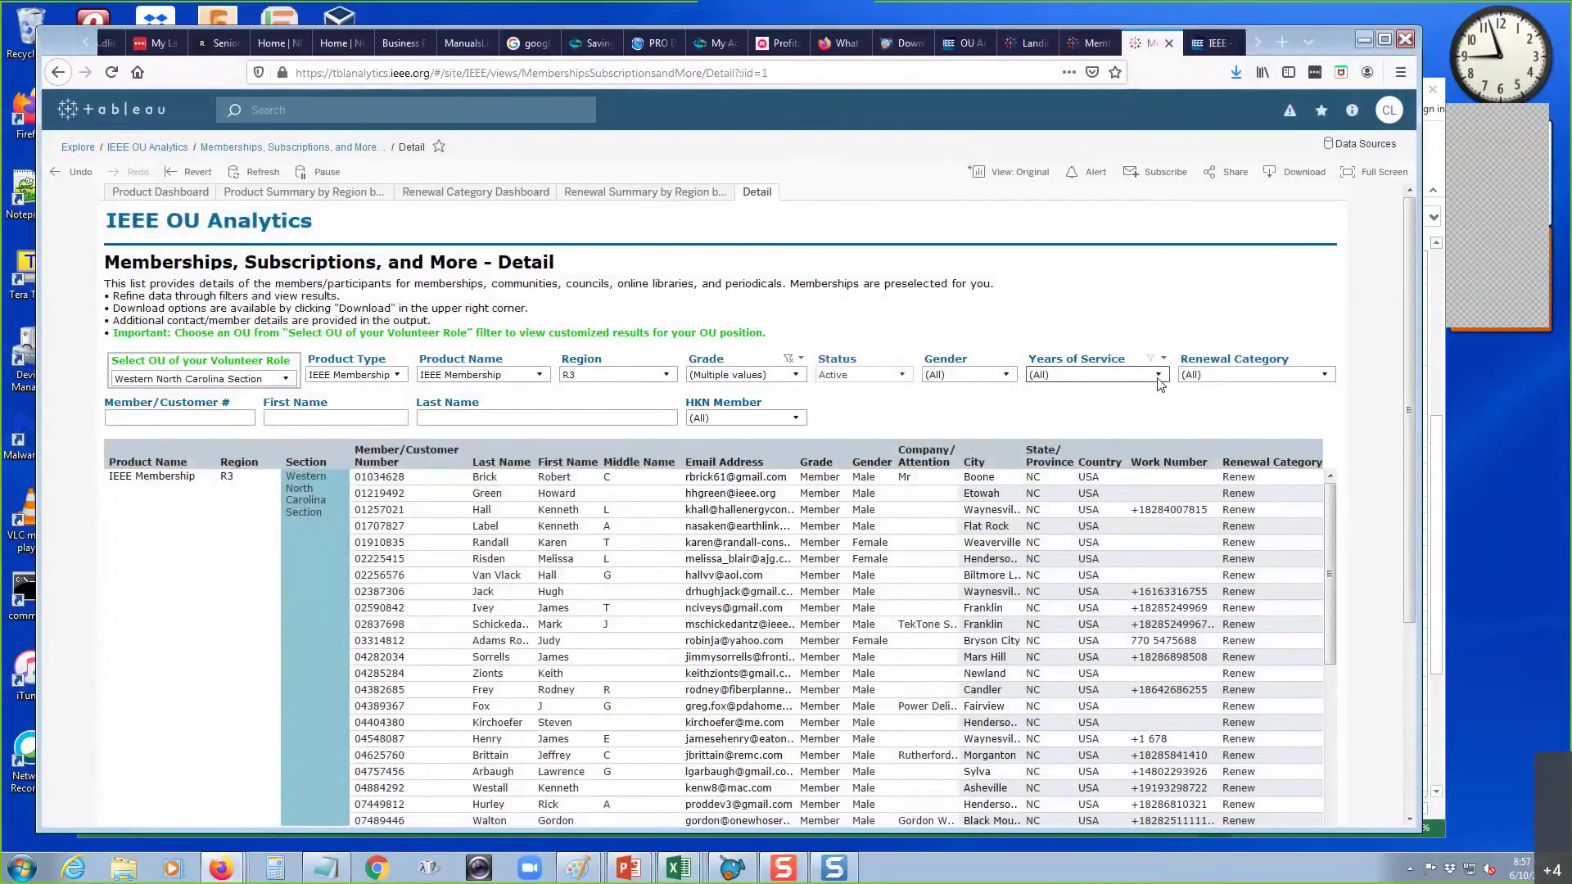
# - Exclude 1 through 6 from the Years of Service filter, keeping 7 years and above, and apply it
pyautogui.click(1158, 376)
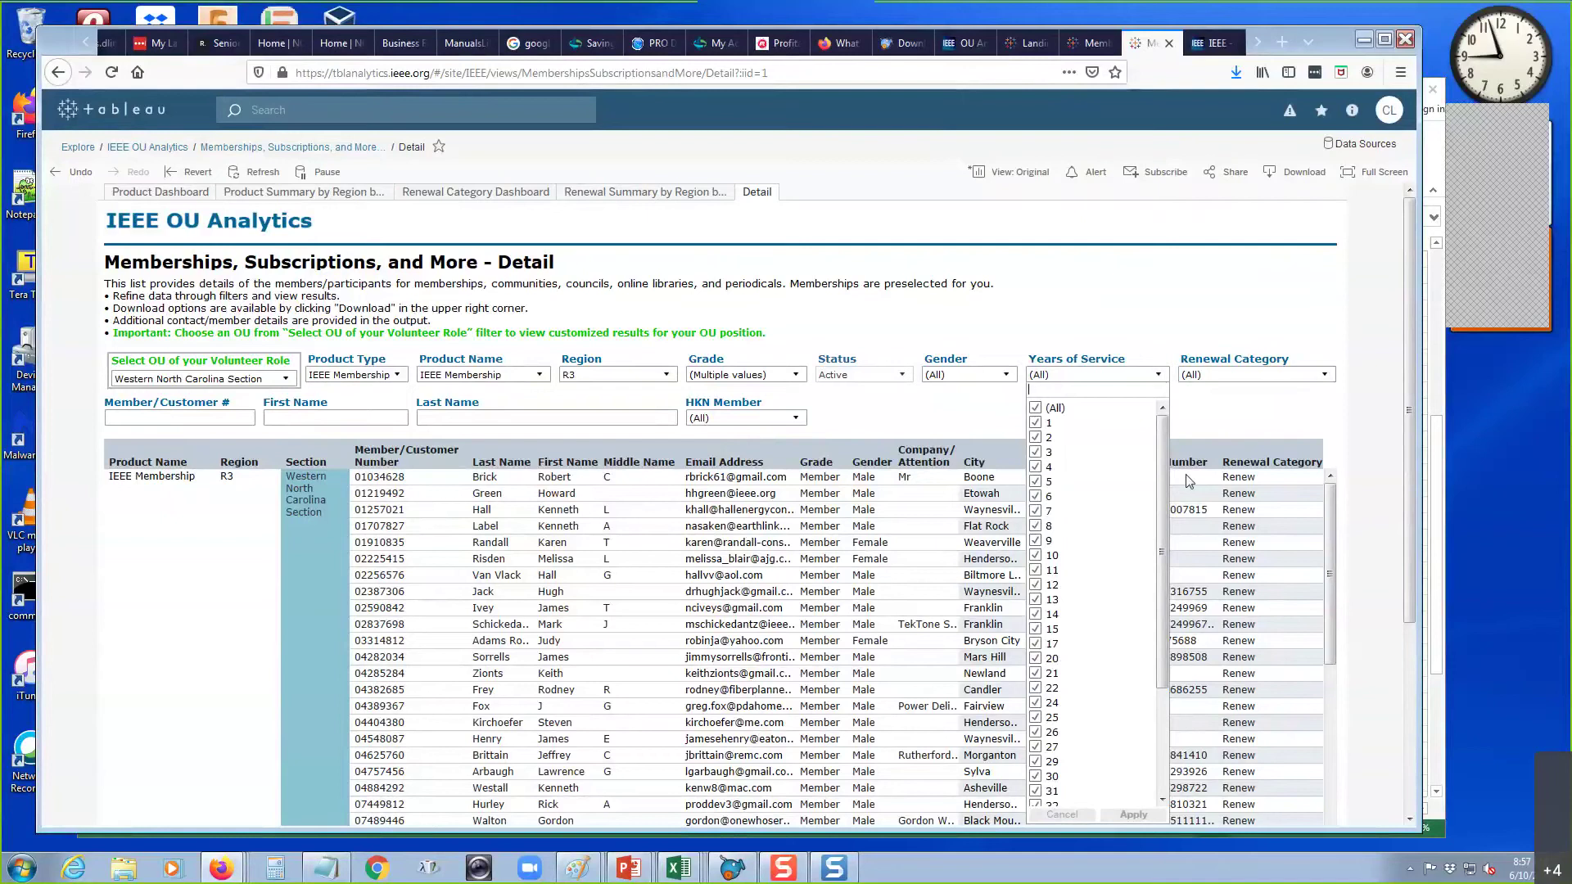
pyautogui.scroll(-4, 1164, 532)
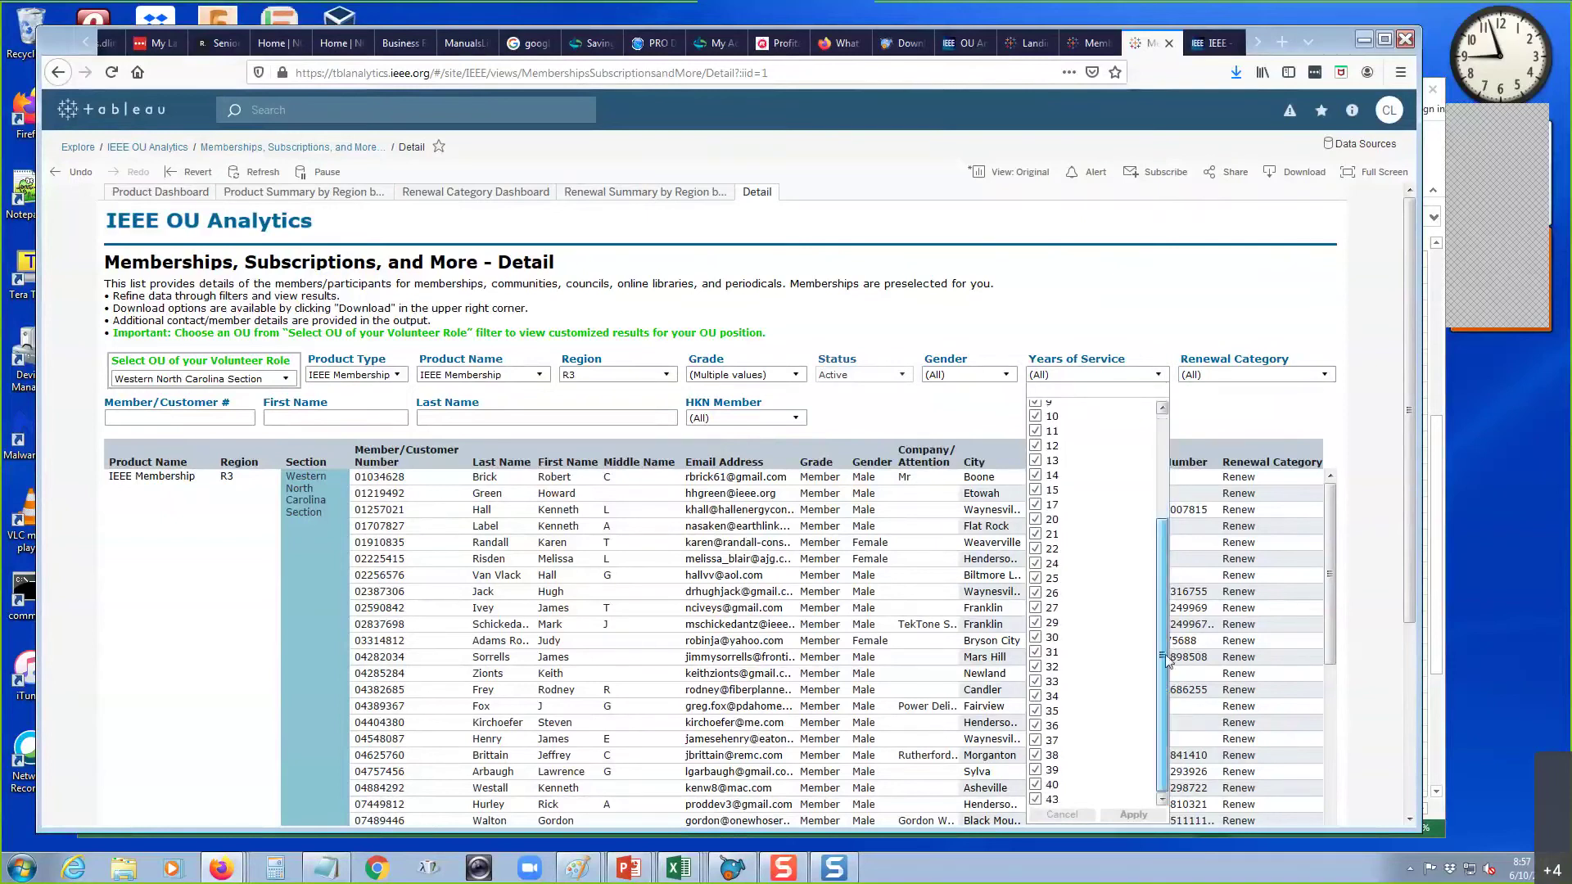
pyautogui.moveTo(1177, 679); pyautogui.dragTo(1175, 493)
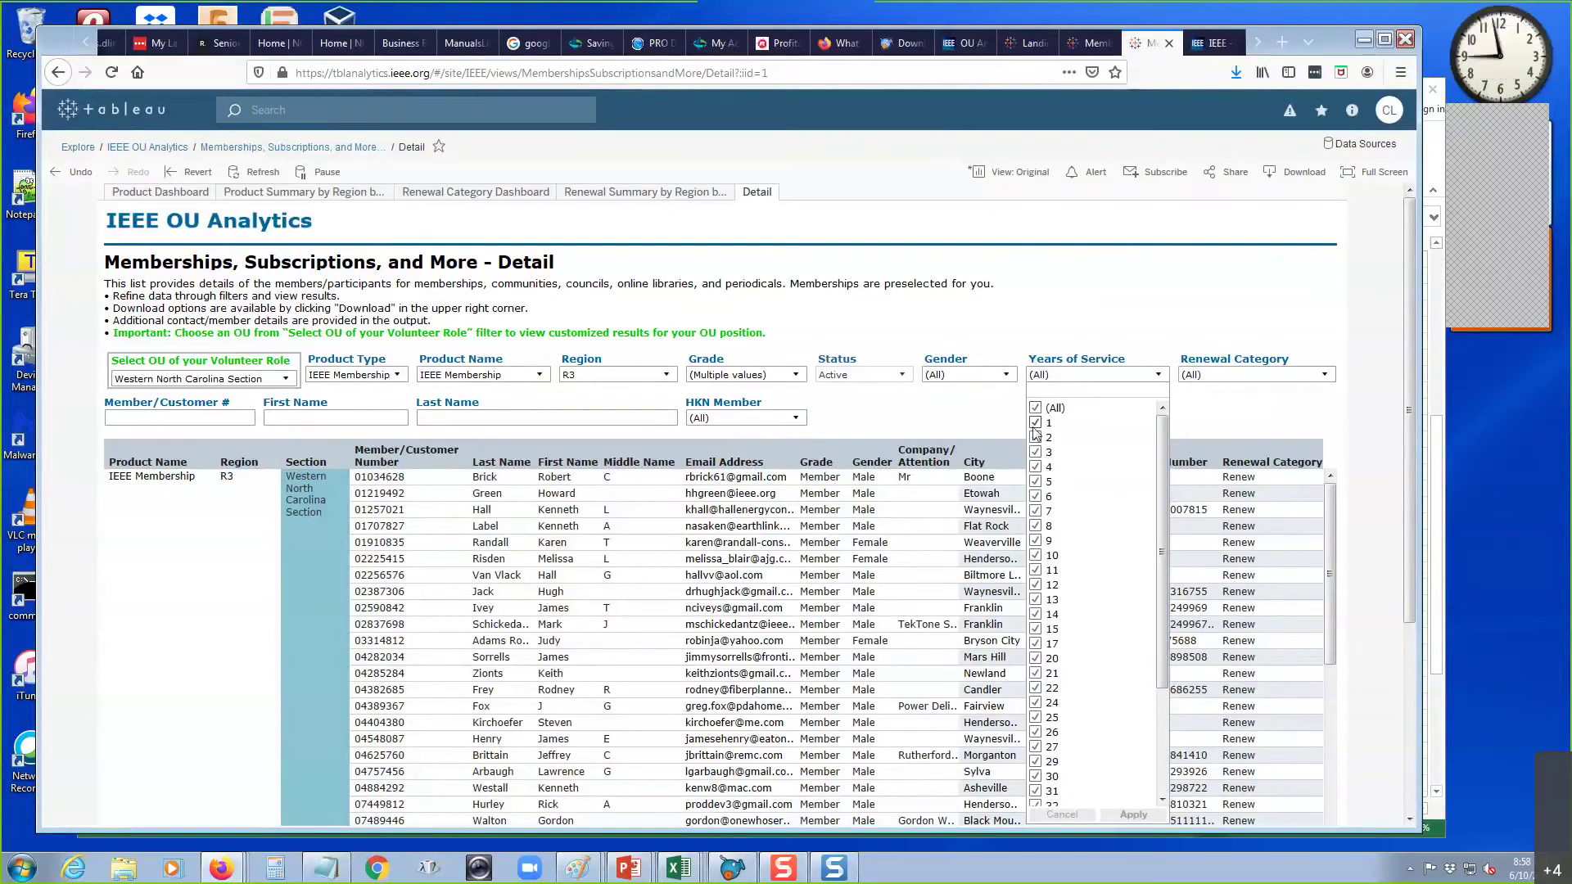
pyautogui.click(1036, 409)
pyautogui.click(1036, 422)
pyautogui.click(1036, 437)
pyautogui.click(1035, 452)
pyautogui.click(1036, 467)
pyautogui.click(1036, 481)
pyautogui.click(1036, 496)
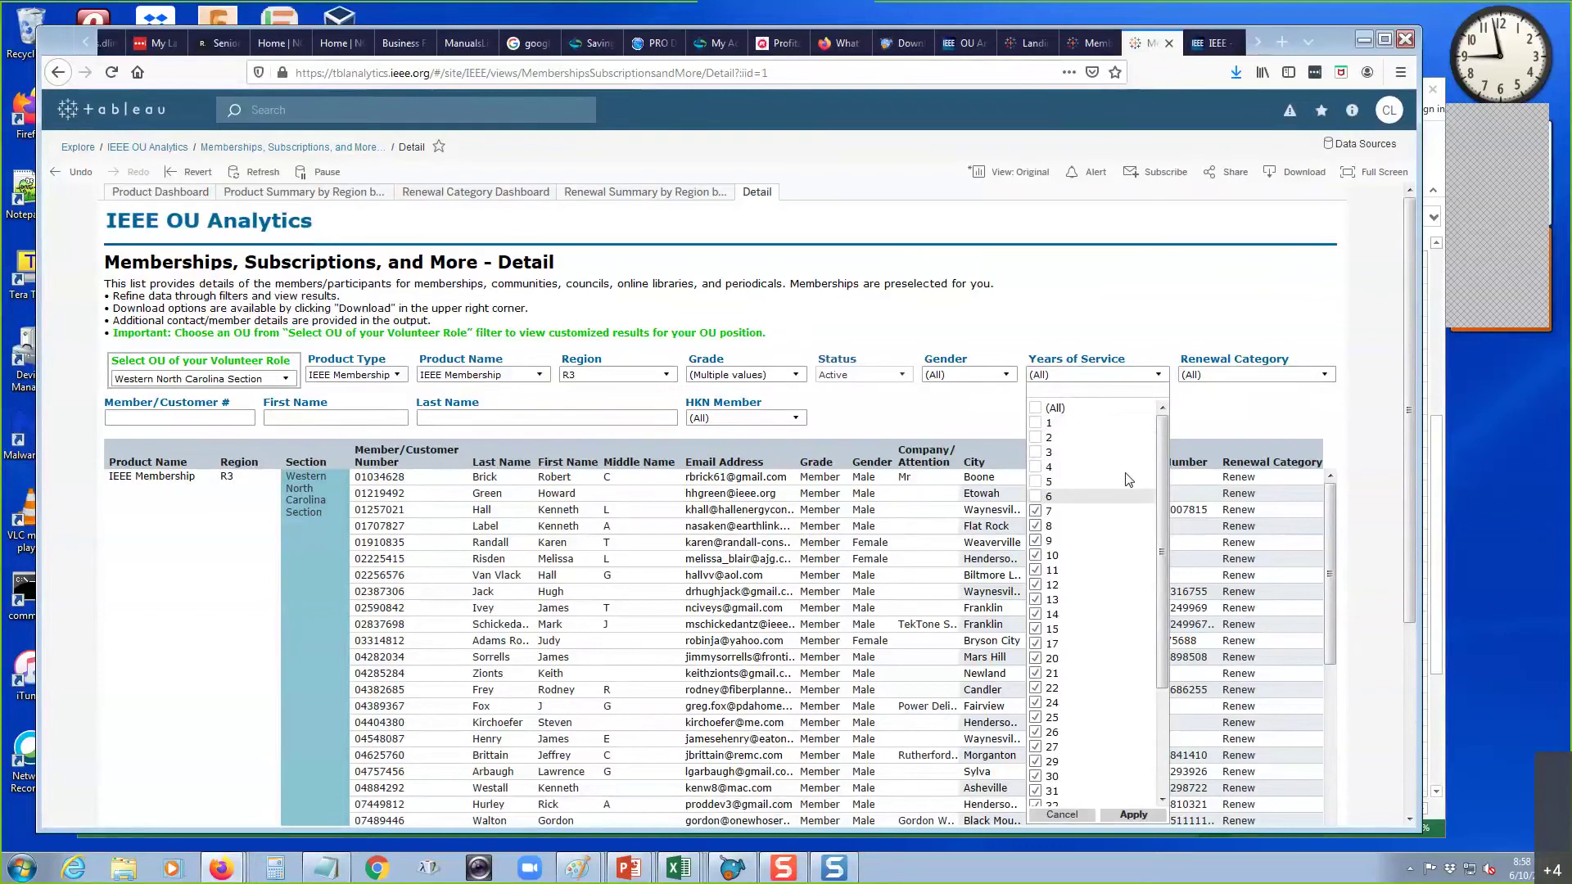
pyautogui.click(1138, 816)
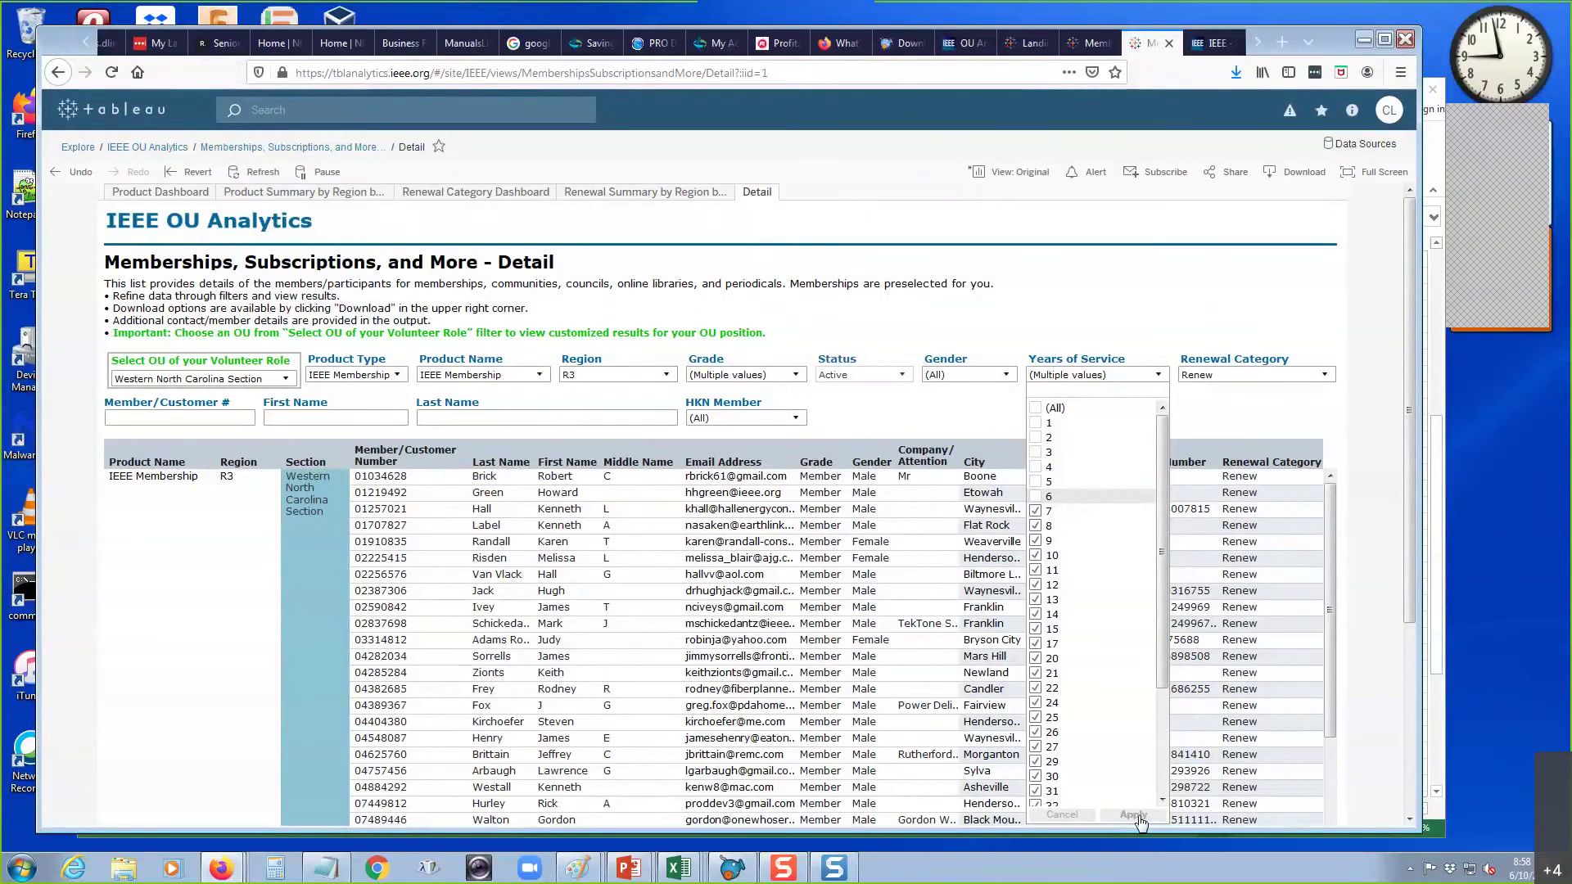
pyautogui.click(1143, 294)
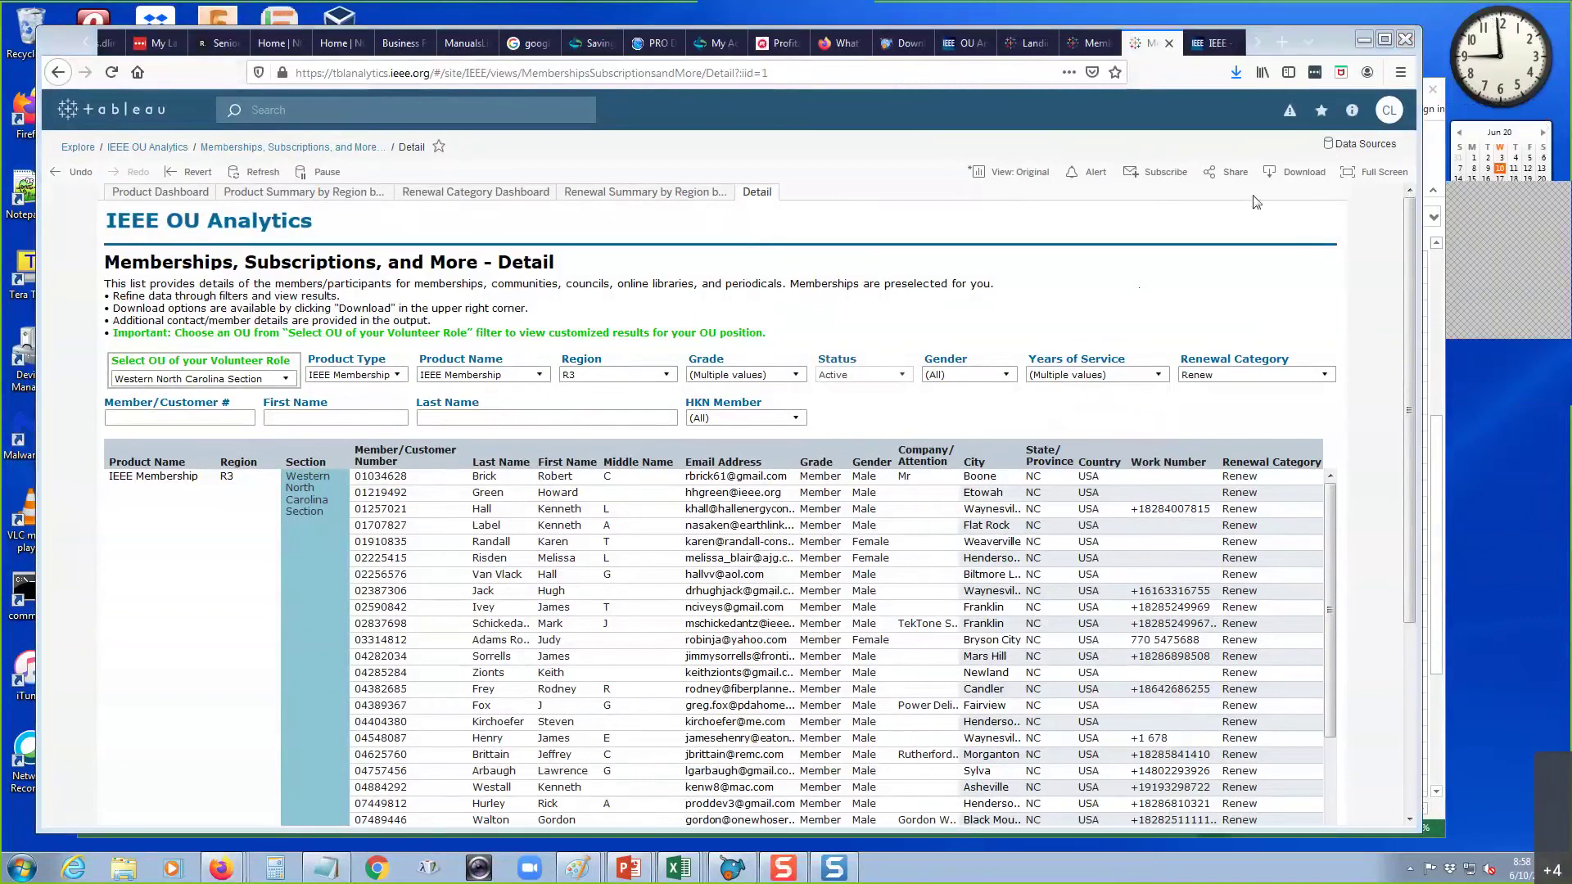
# - Start the download of the filtered member Detail list
pyautogui.click(1294, 173)
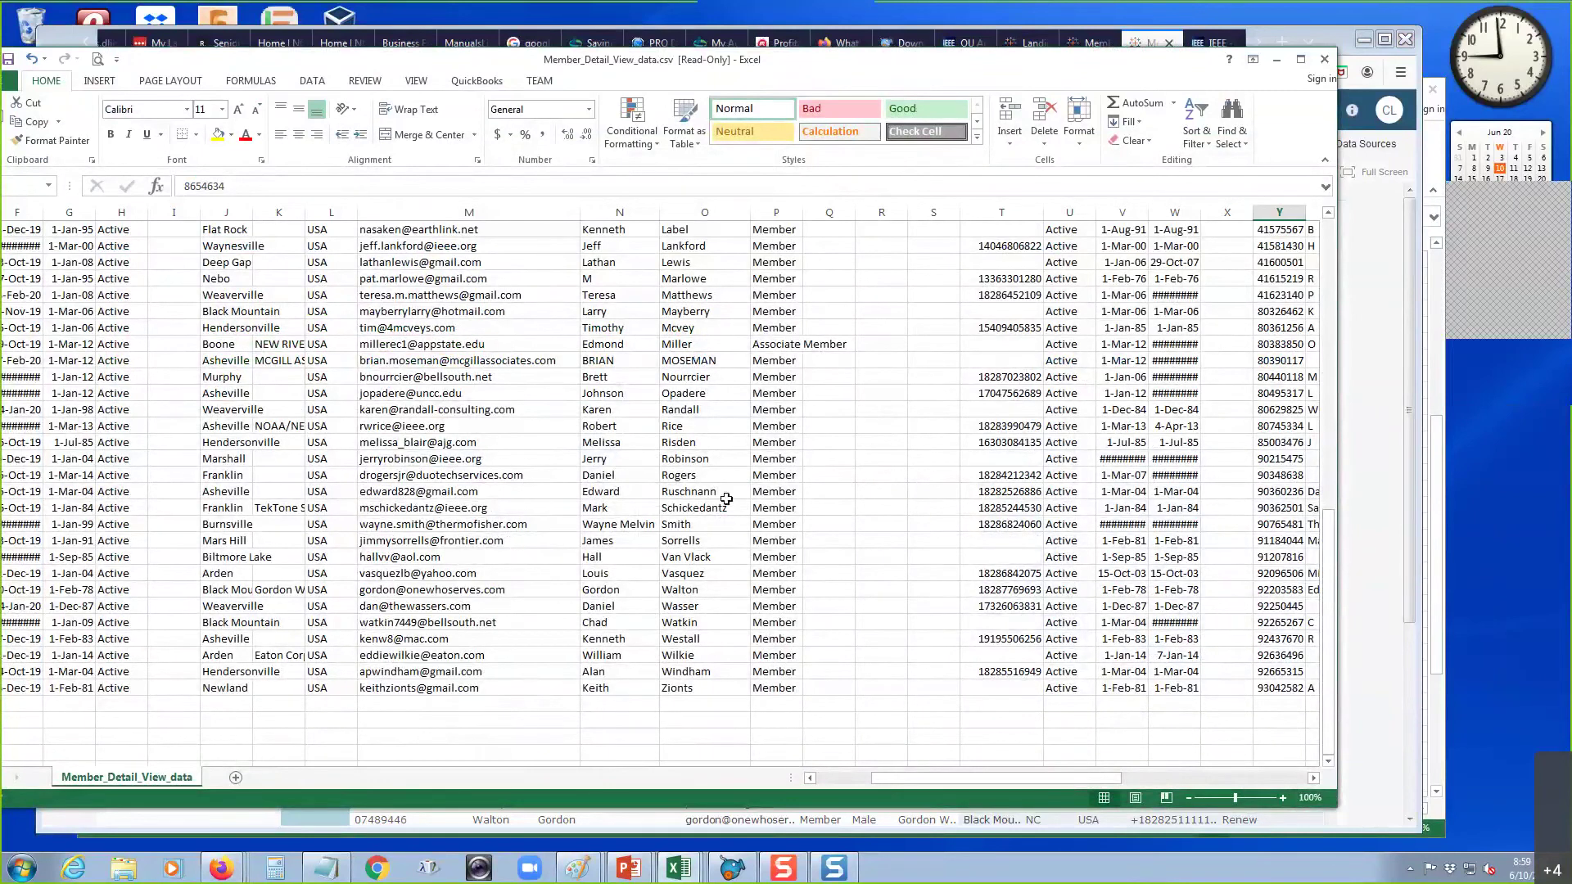
# - Look through the exported Member_Detail_View_data.csv in Excel and select the "OK for local activities" column
pyautogui.scroll(12, 726, 498)
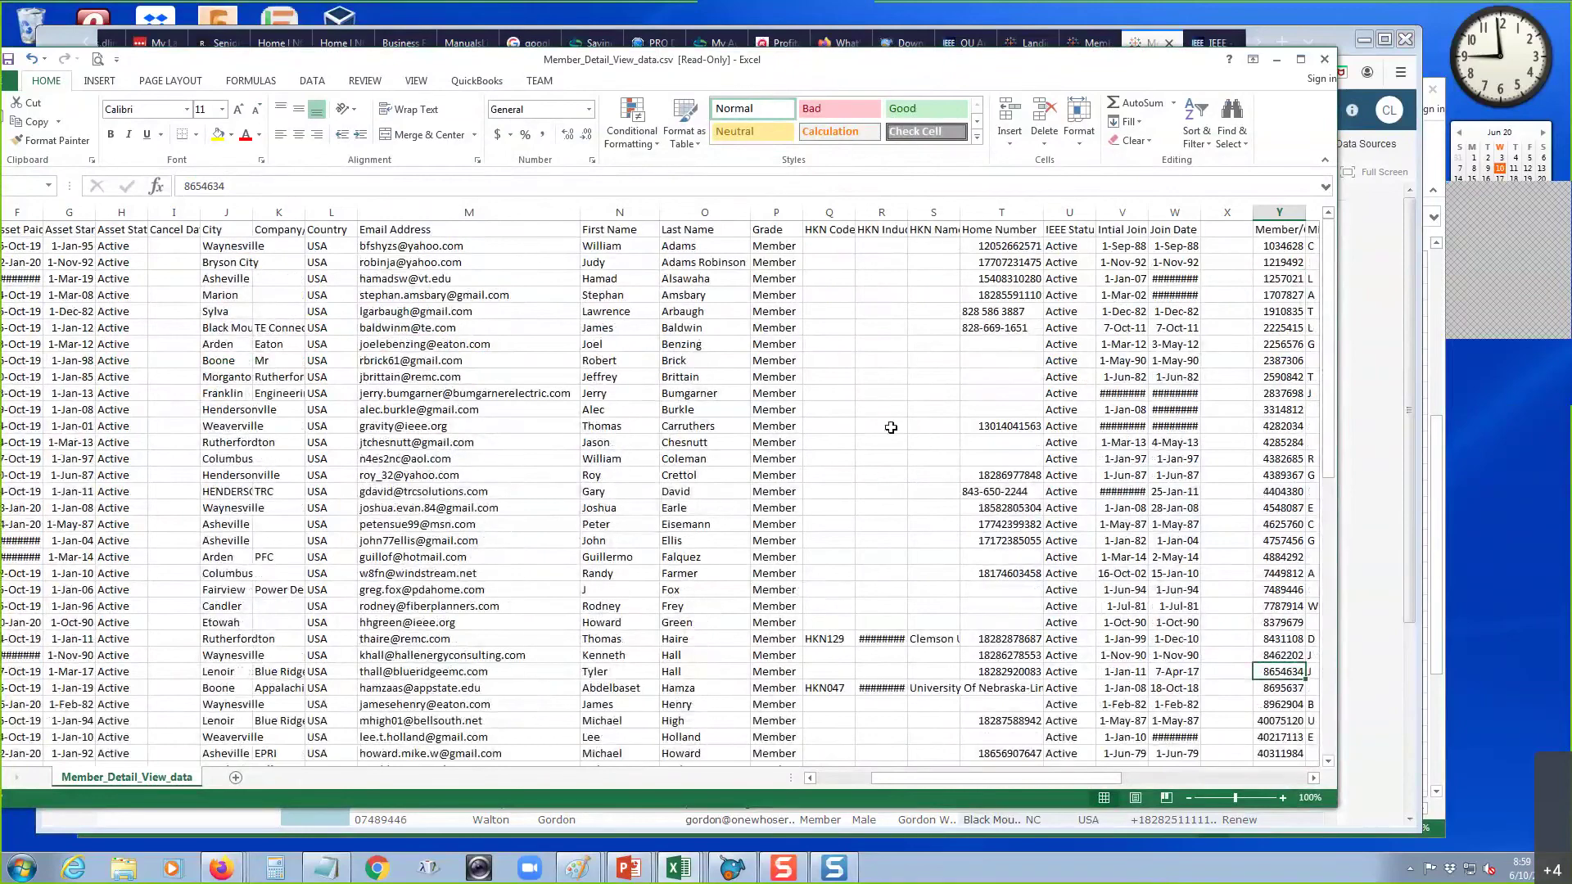
pyautogui.scroll(-5, 891, 427)
pyautogui.scroll(4, 891, 427)
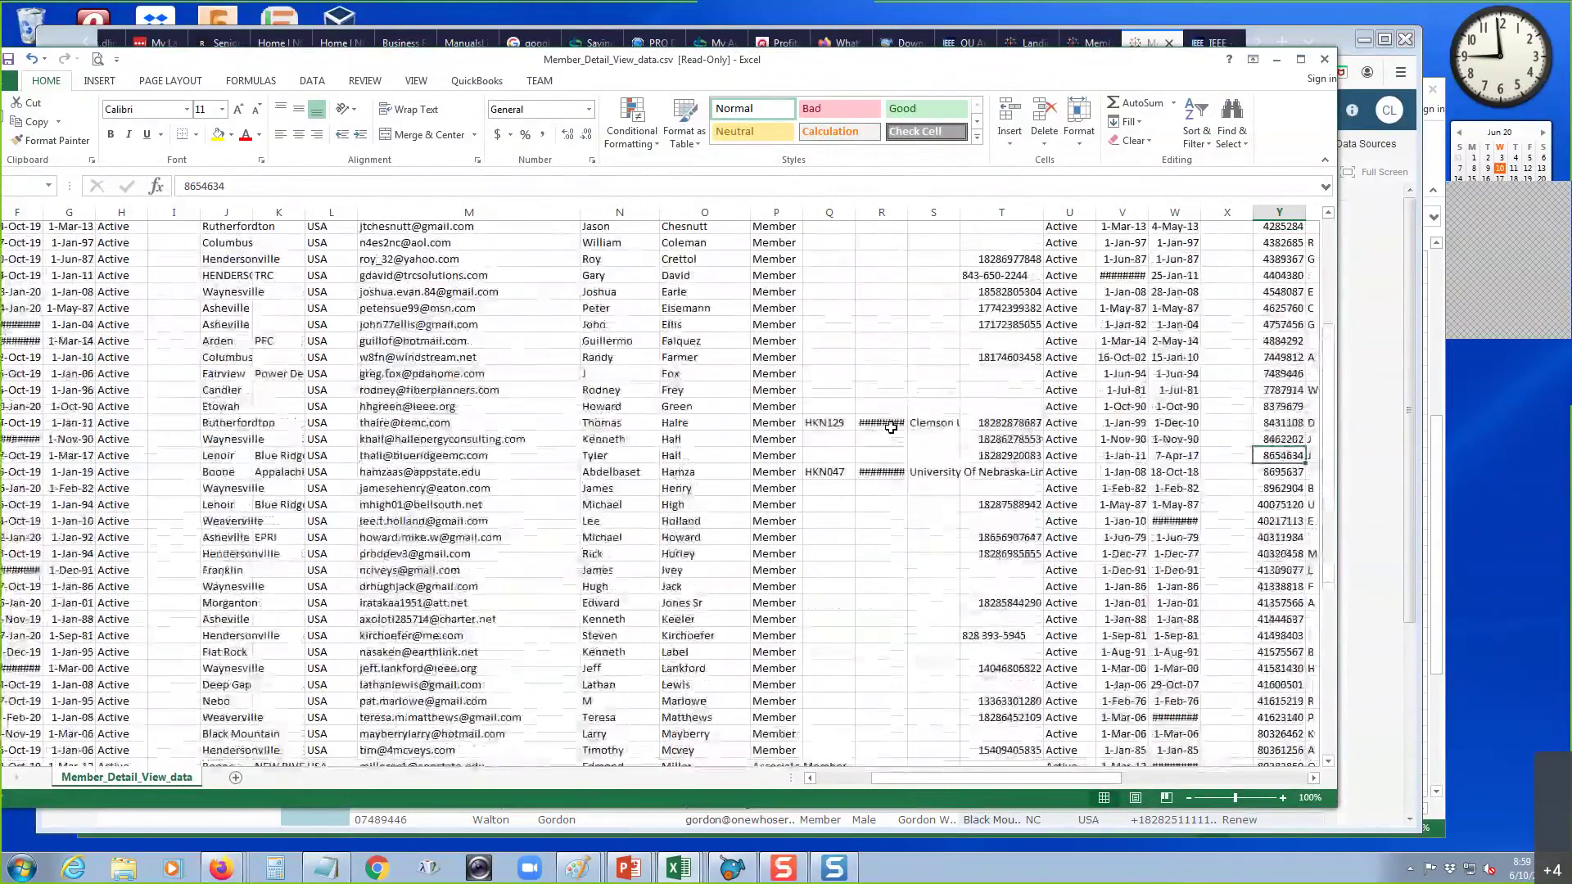
pyautogui.scroll(1, 891, 427)
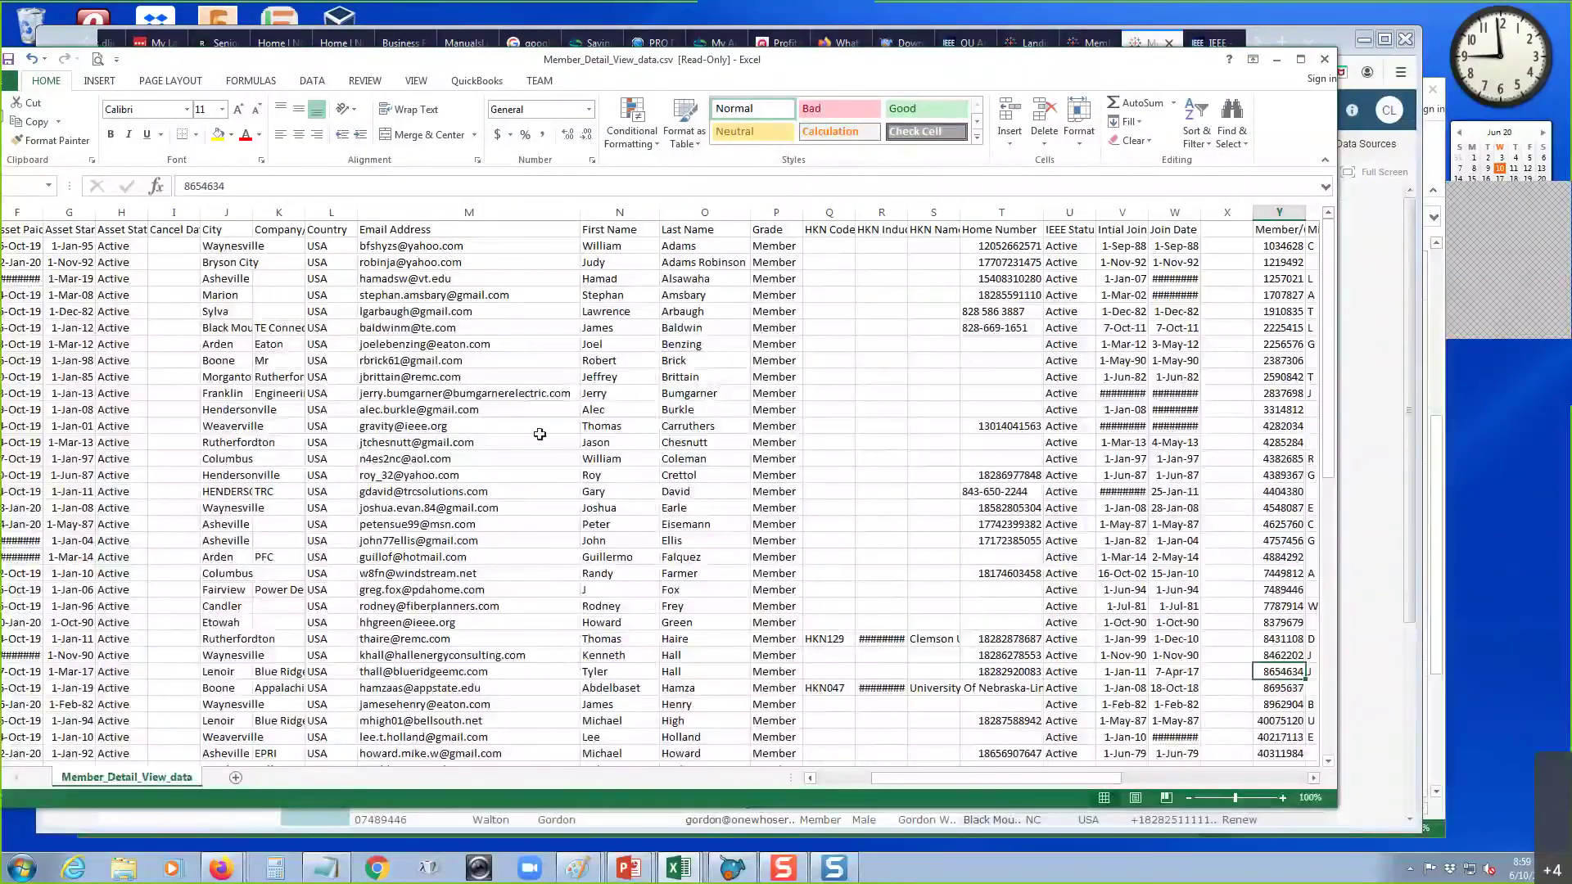
pyautogui.moveTo(1051, 781); pyautogui.dragTo(1169, 782)
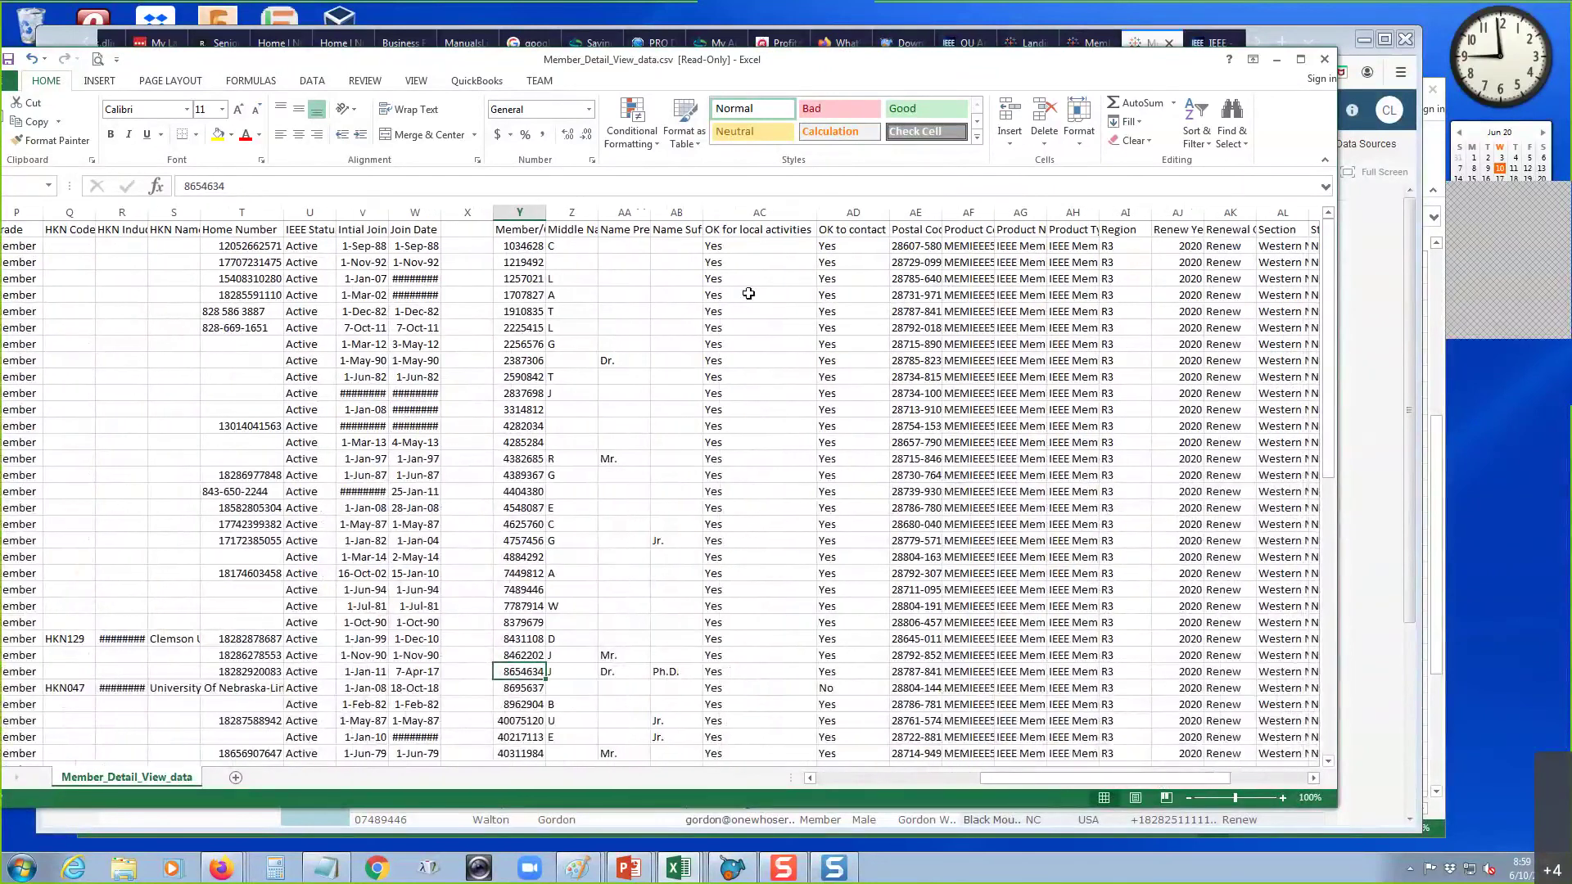
pyautogui.click(749, 213)
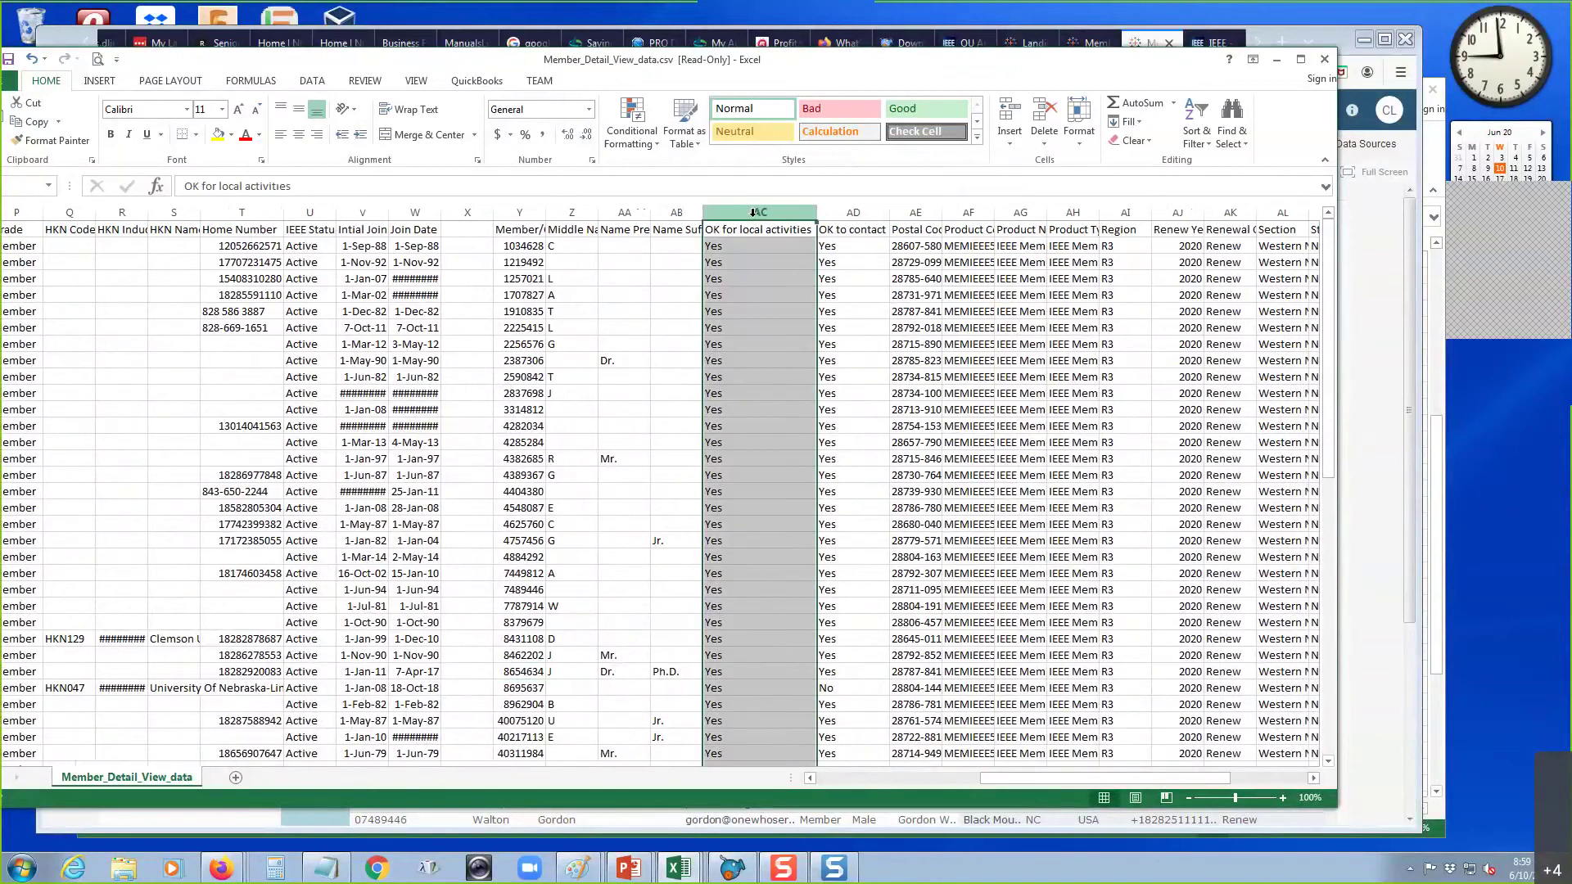
# - Select the "OK to contact" column in the exported member list and look down through its entries
pyautogui.click(843, 207)
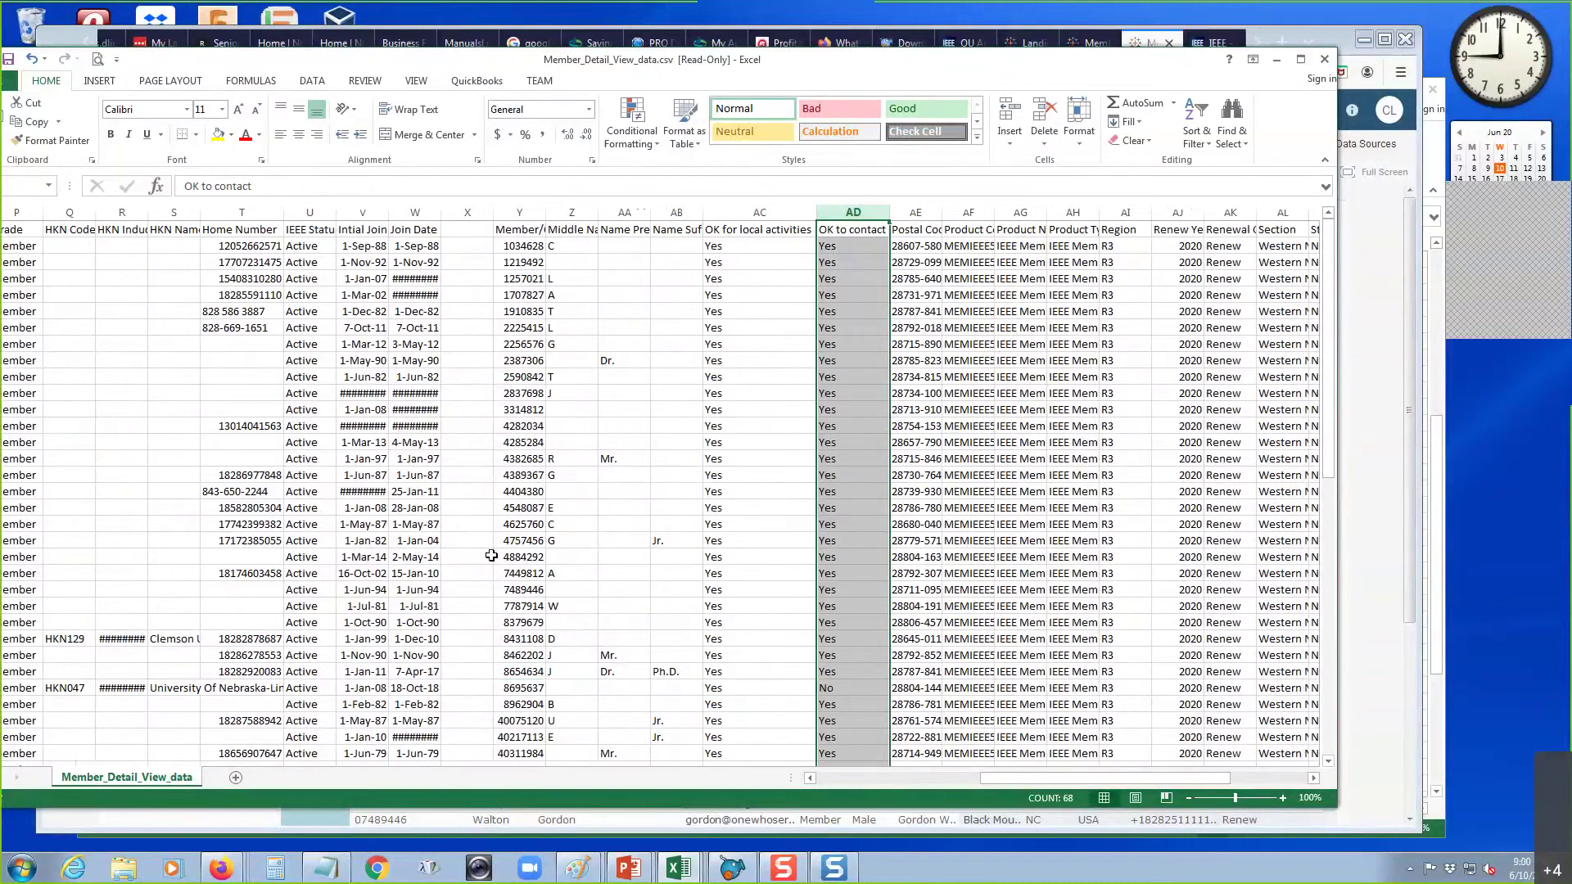
pyautogui.moveTo(1329, 474); pyautogui.dragTo(1329, 543)
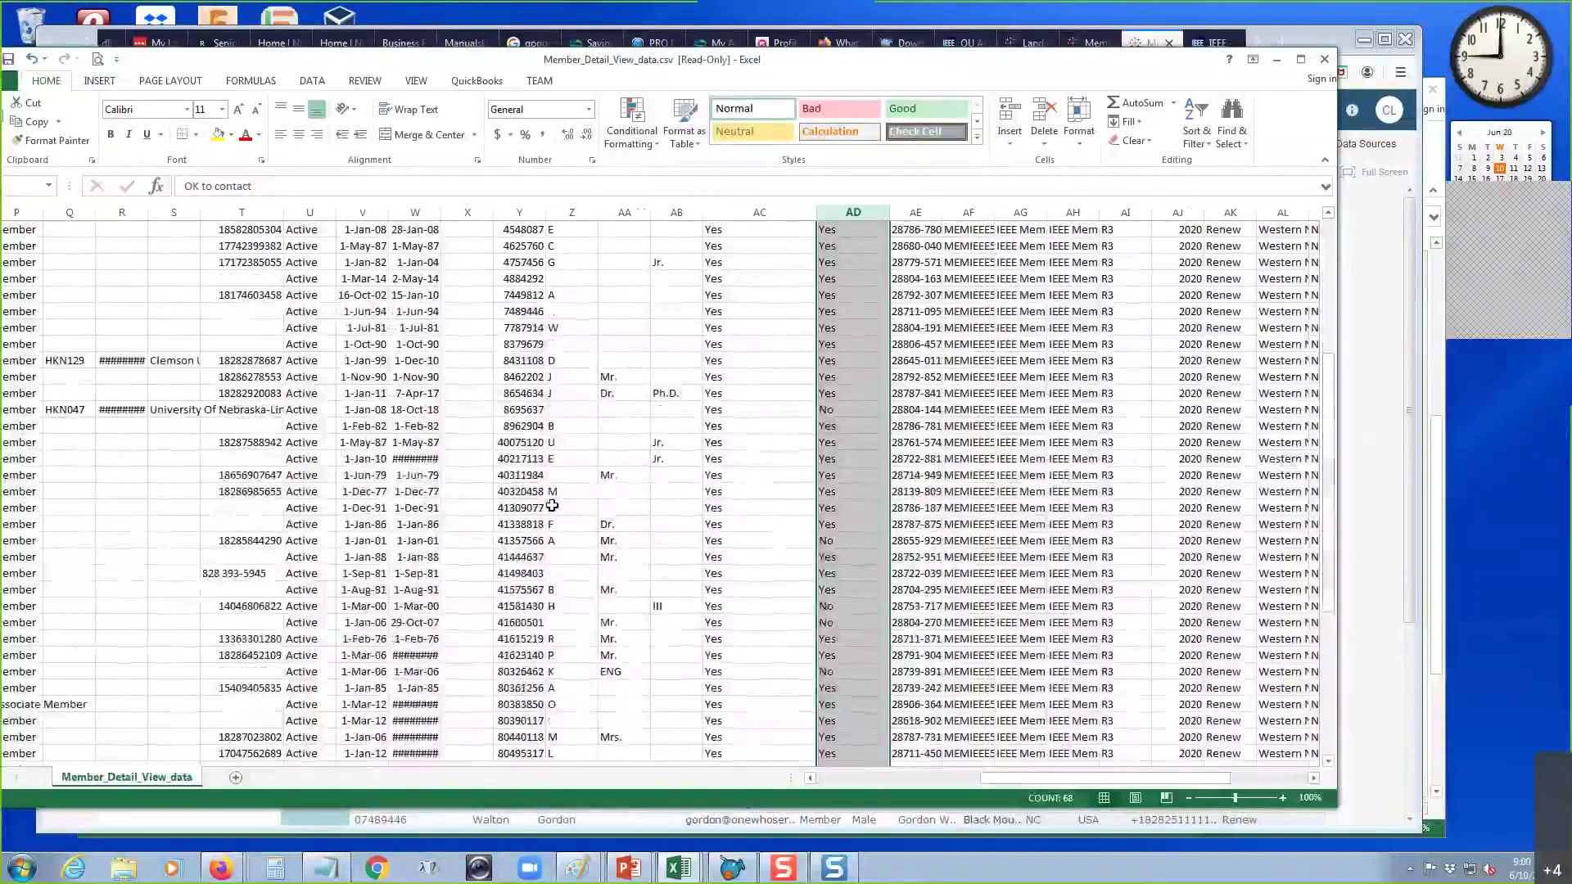
# - Switch to the IEEE senior member nomination page in Firefox and open the Senior Member application
pyautogui.click(1279, 61)
pyautogui.click(1215, 45)
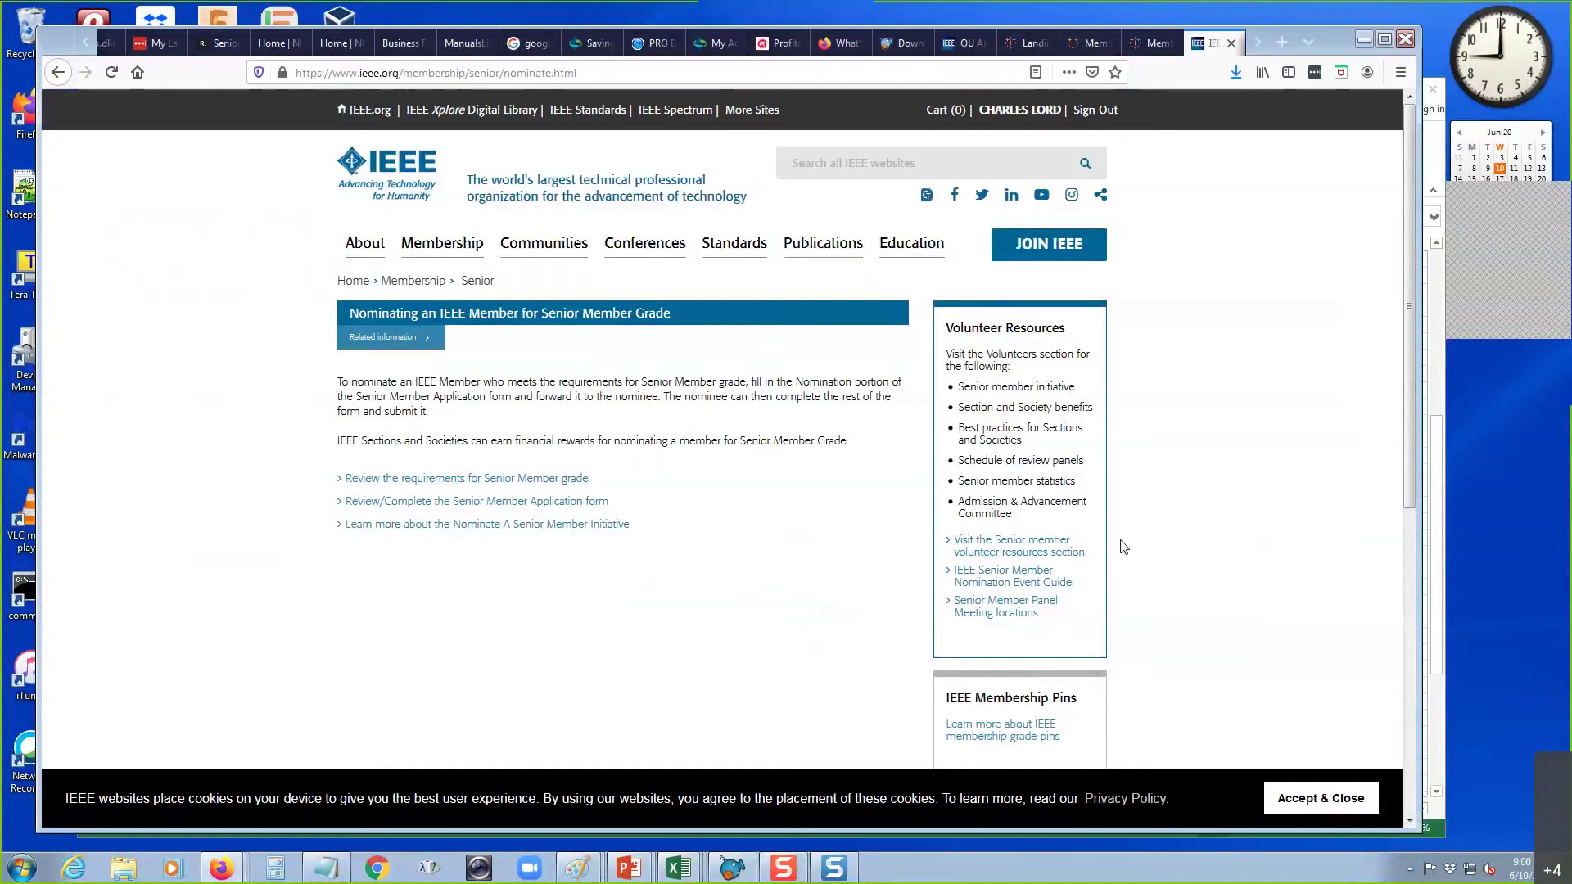
pyautogui.click(413, 509)
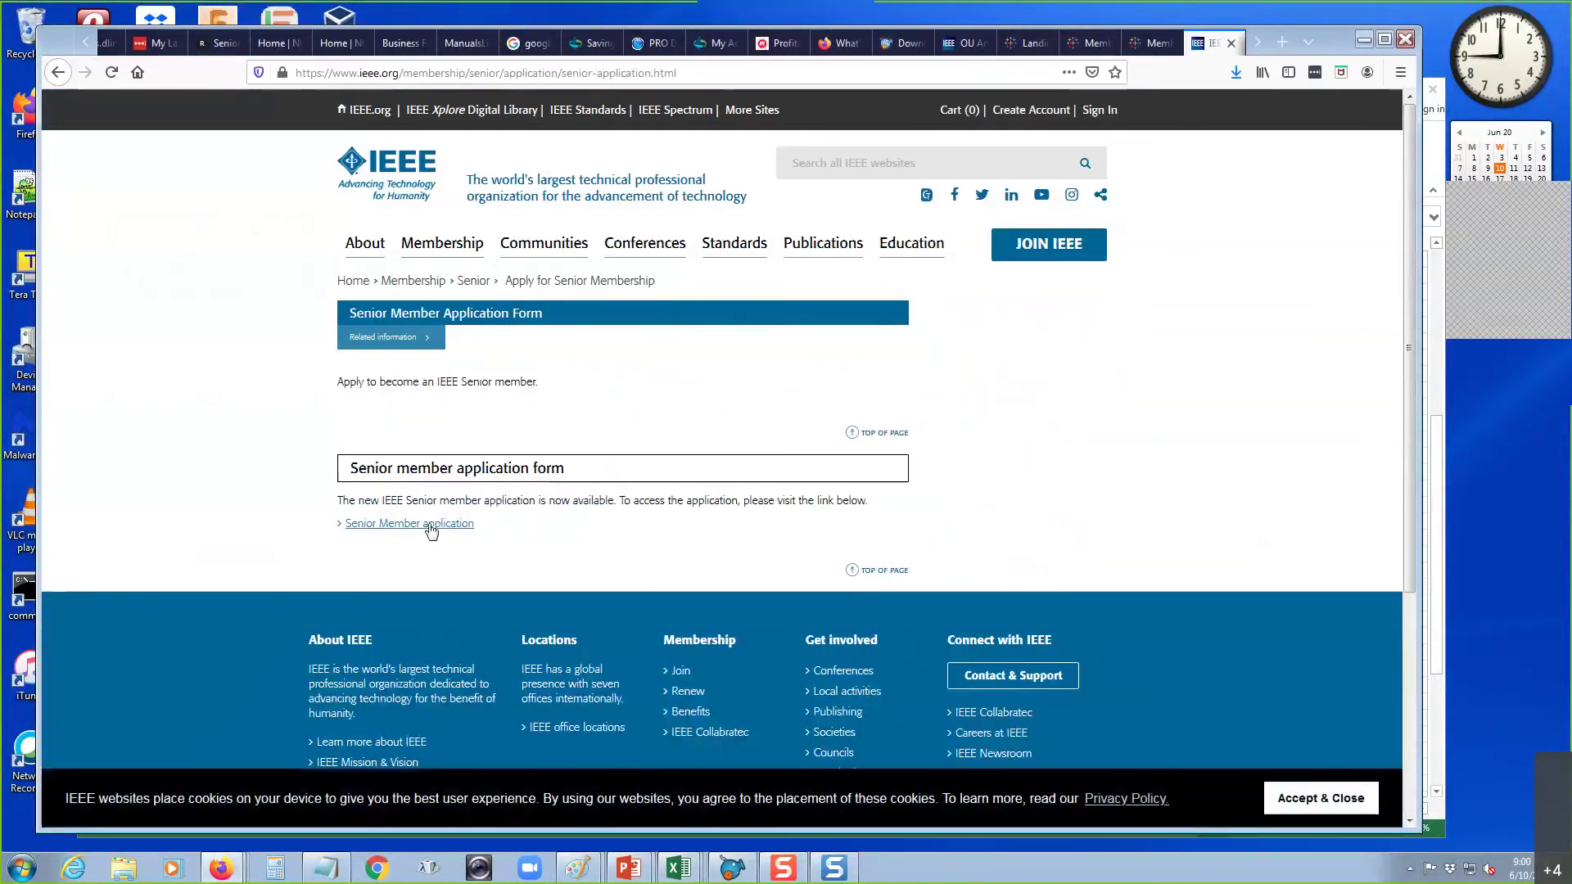
pyautogui.click(415, 526)
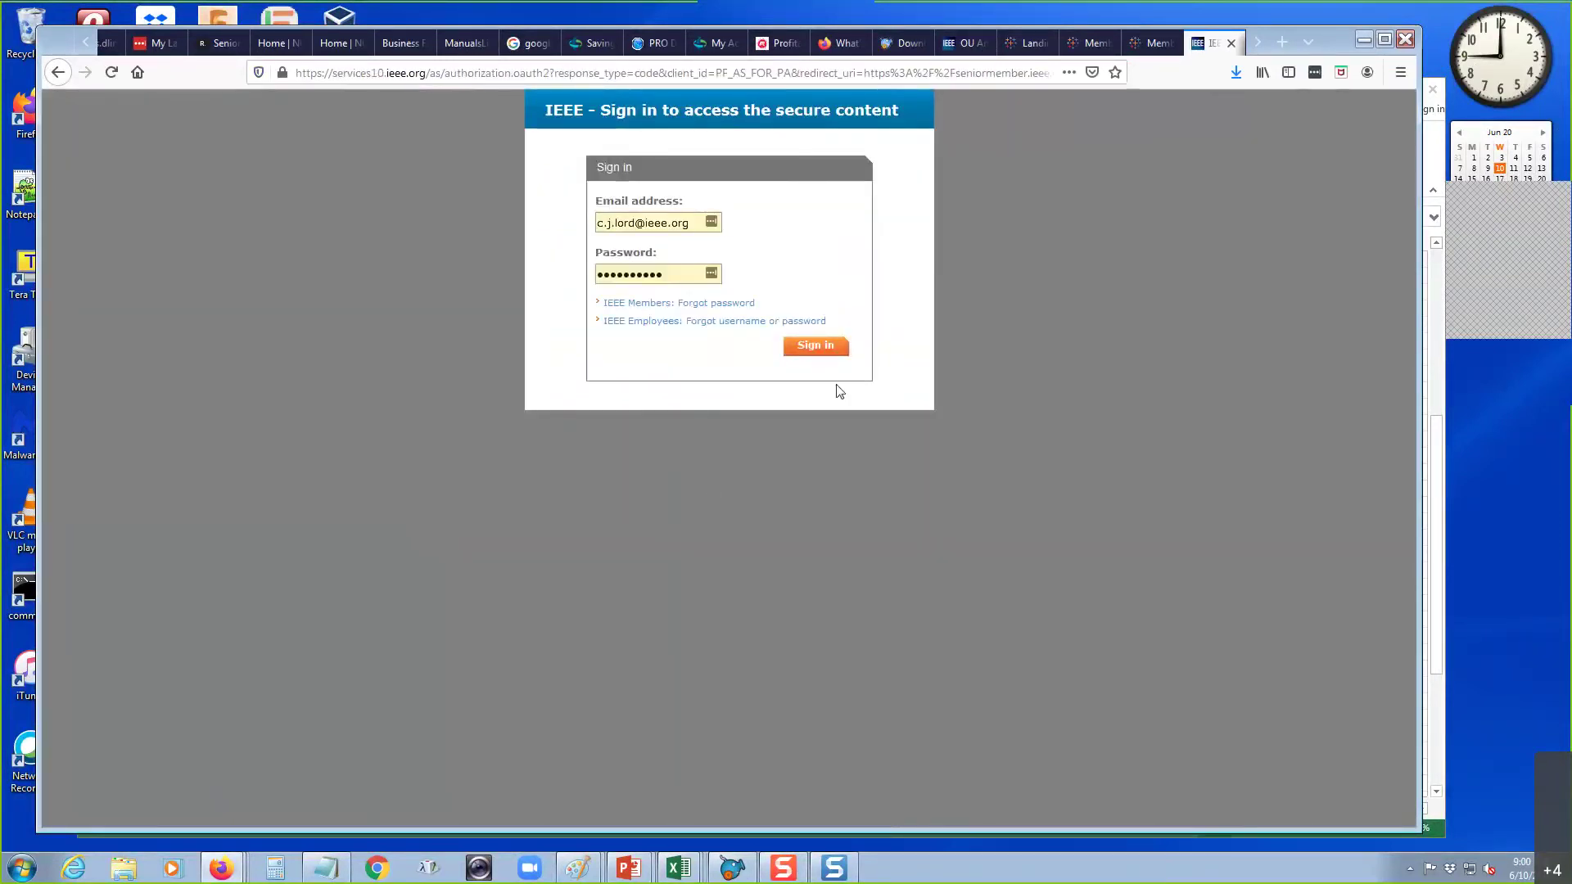
# - Replace the filled-in account password with the correct one and sign in to the Senior Member application
pyautogui.moveTo(676, 276); pyautogui.dragTo(572, 277)
pyautogui.write('••••••')
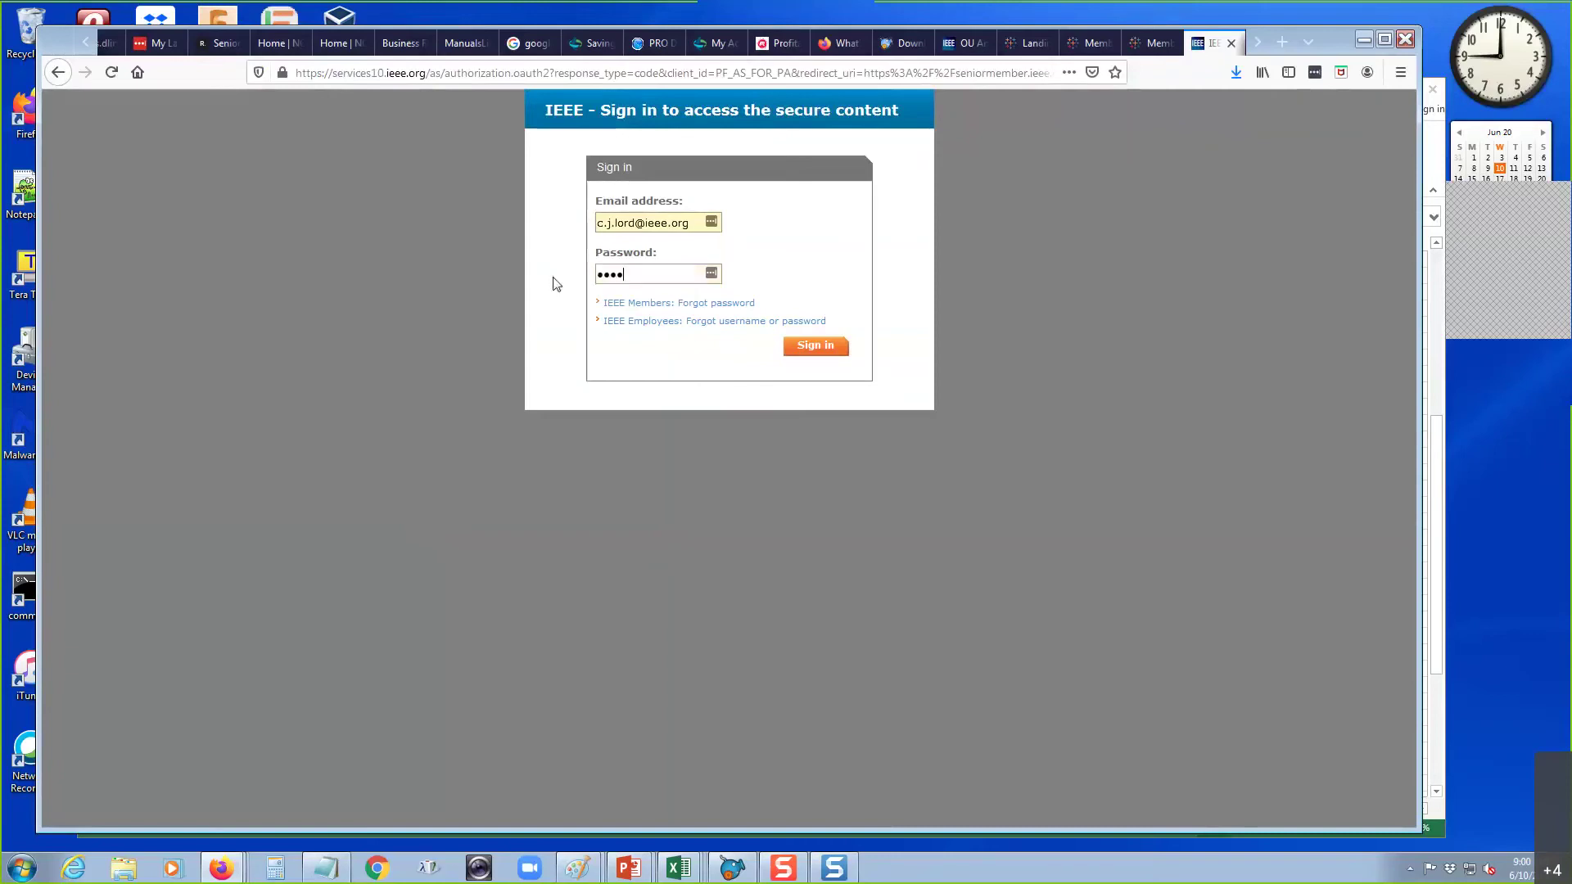
pyautogui.write('•••')
pyautogui.click(823, 352)
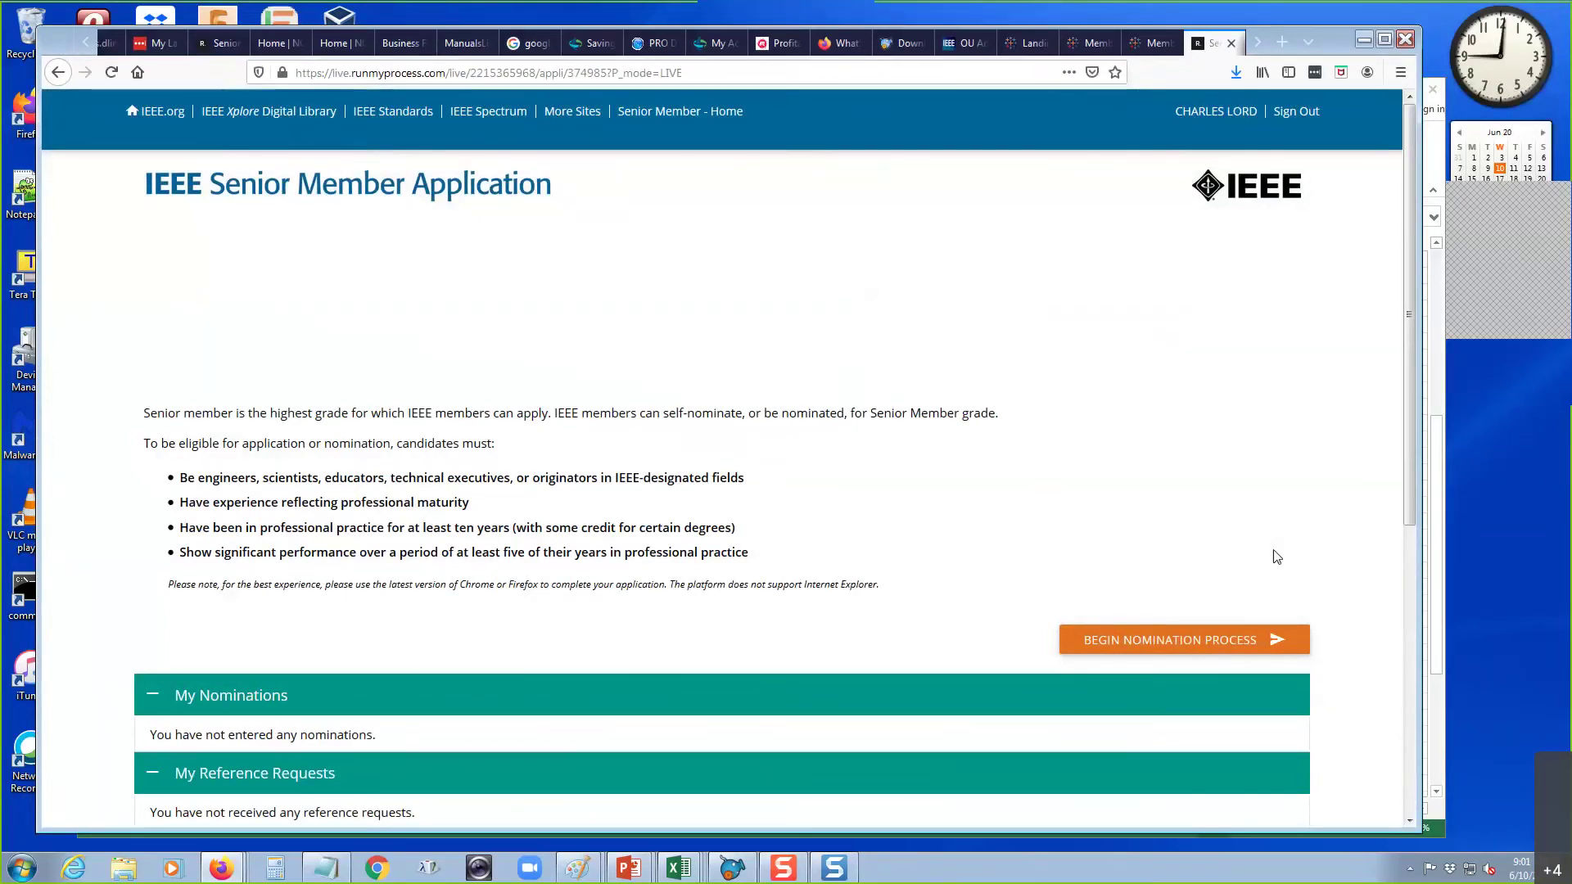
# - Begin the senior member nomination process and activate the member number field
pyautogui.scroll(-4, 1277, 557)
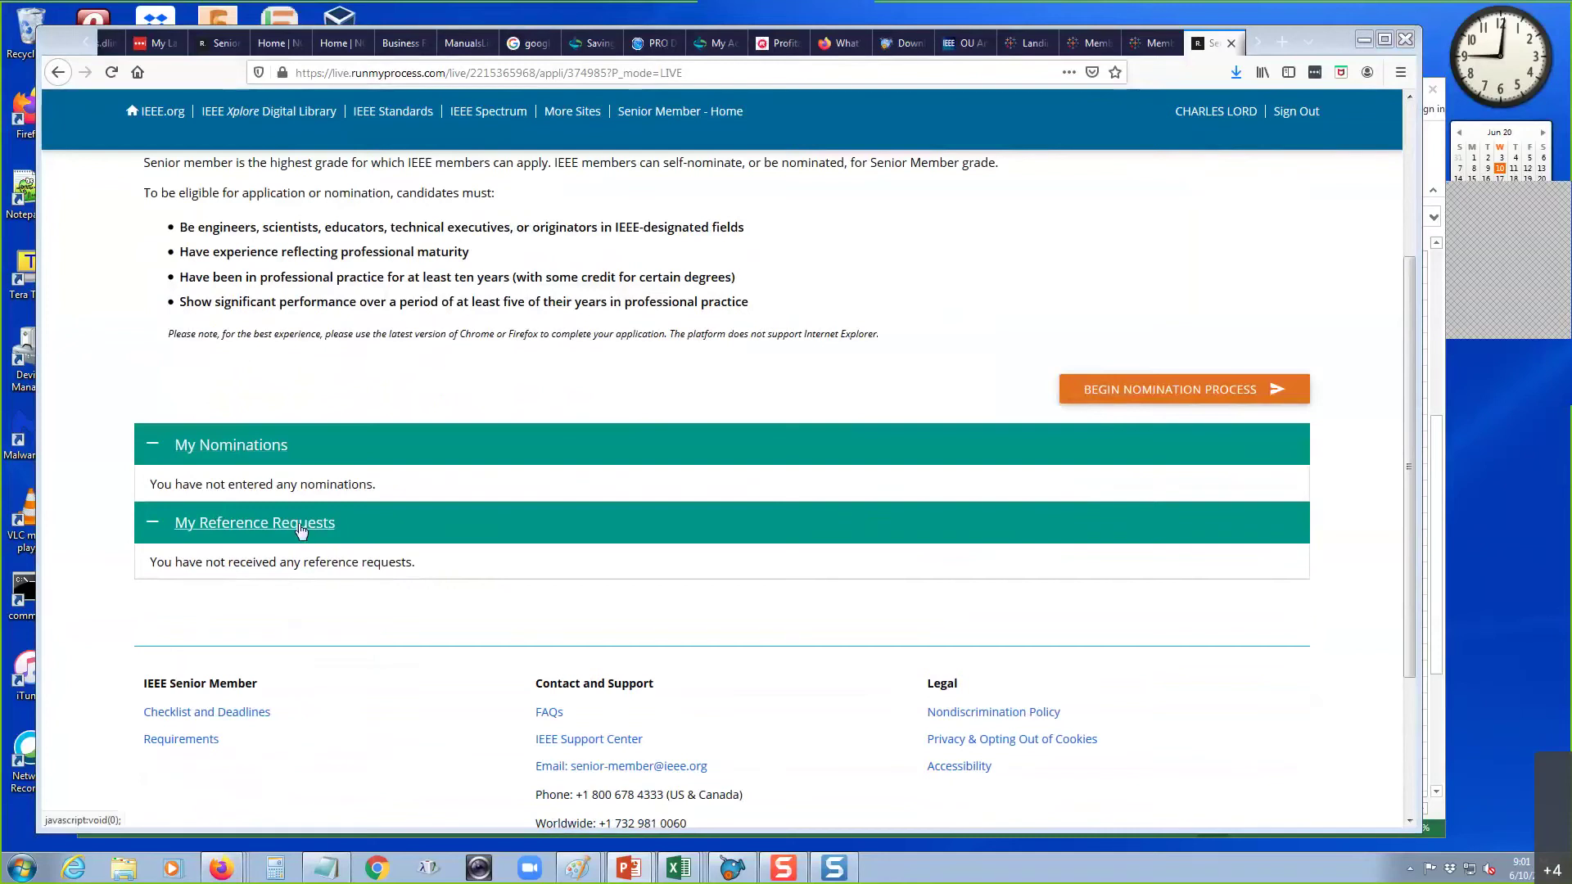
pyautogui.click(1223, 393)
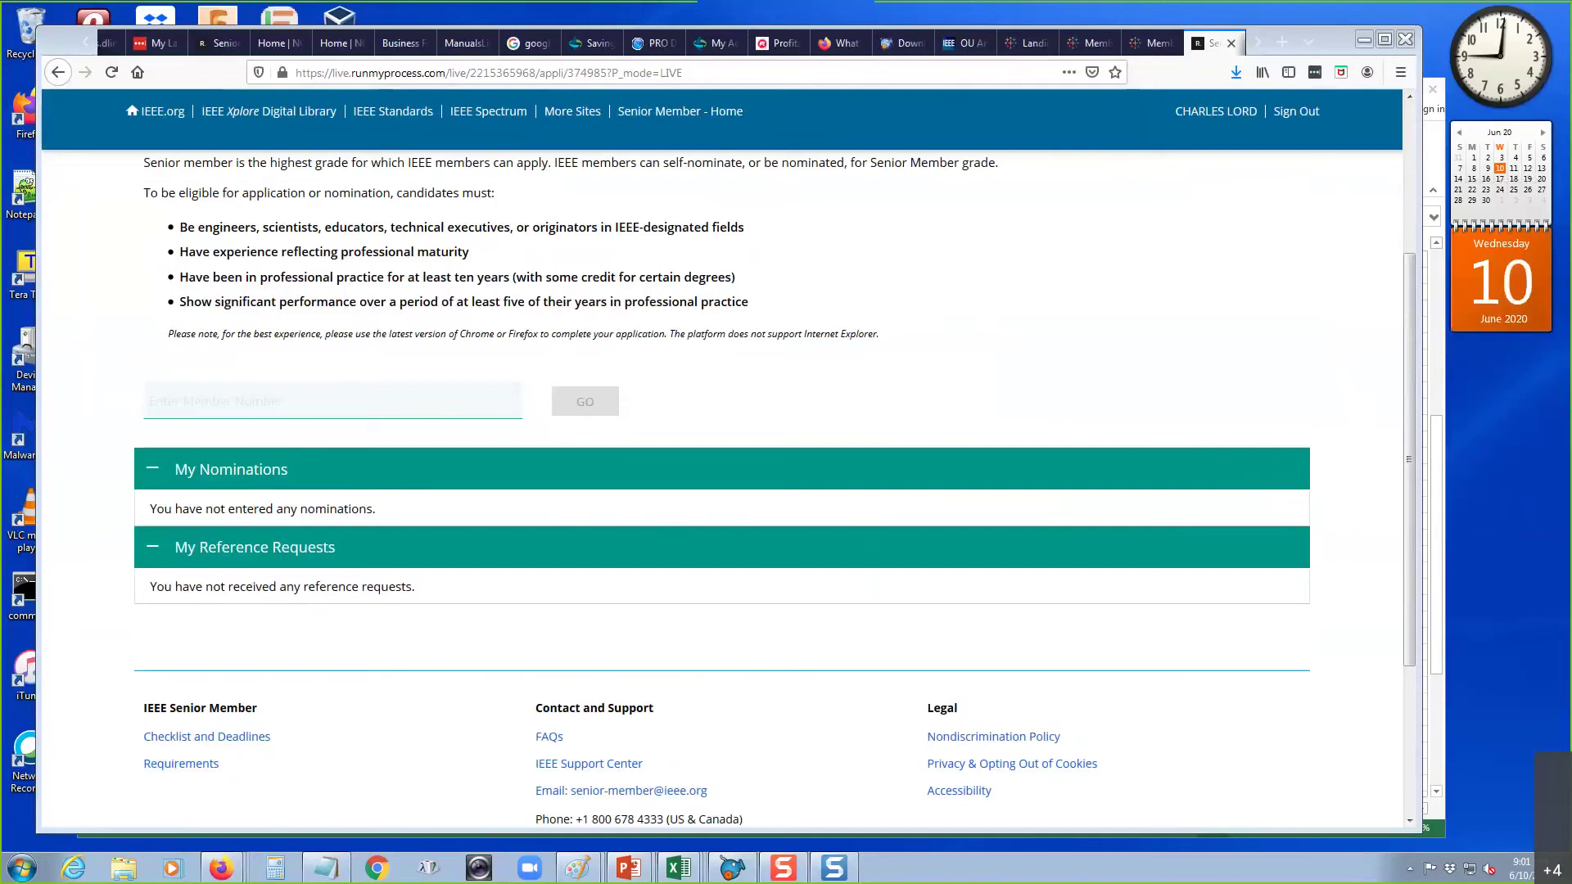
pyautogui.click(224, 401)
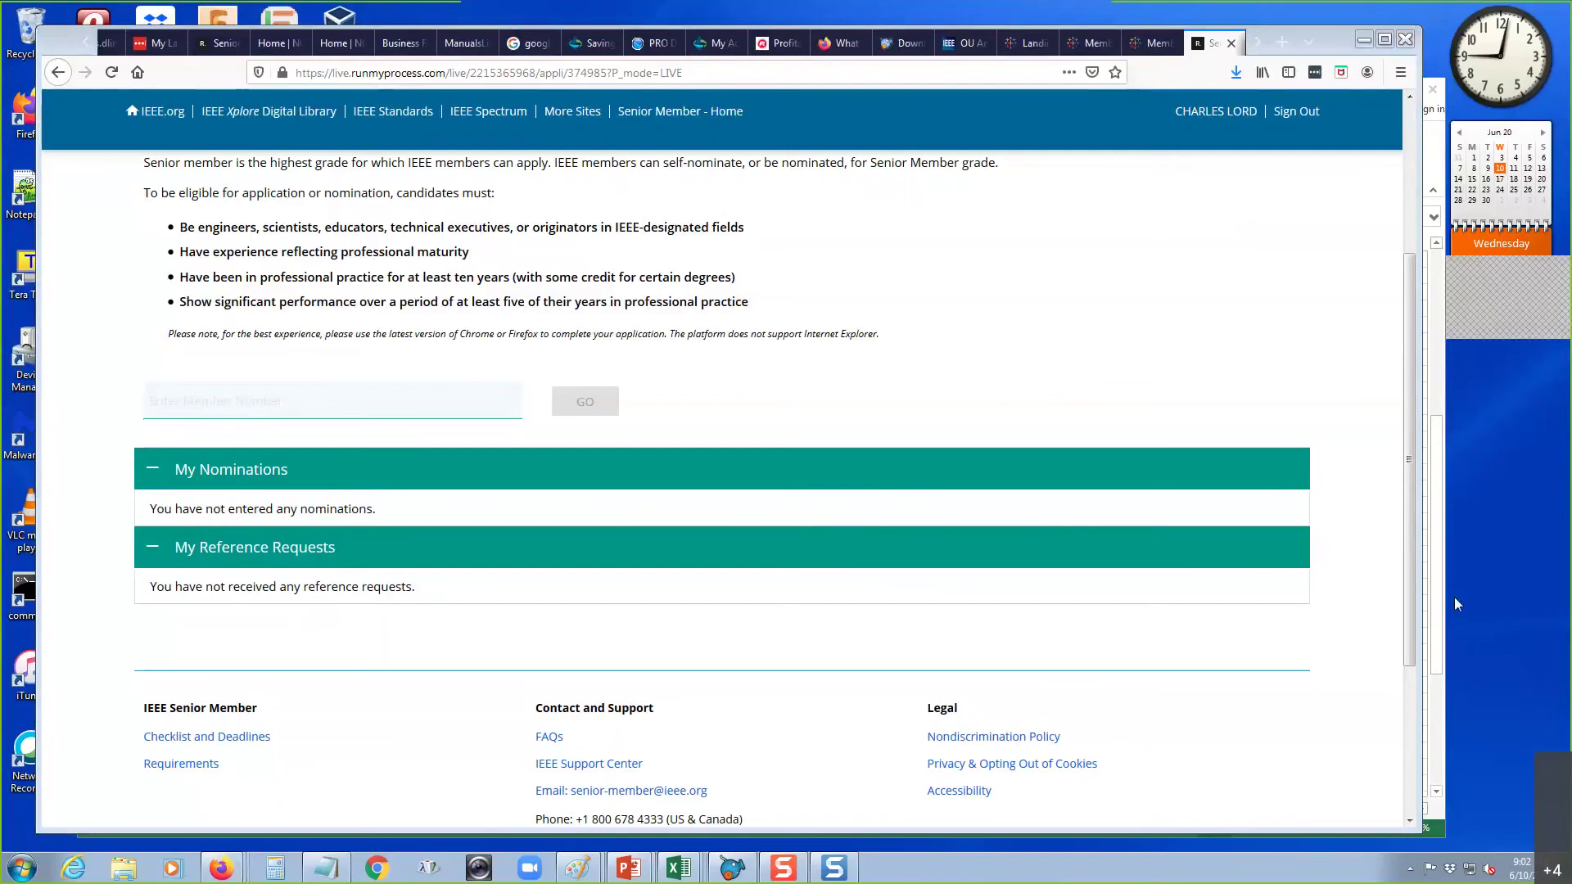
pyautogui.moveTo(1441, 503); pyautogui.dragTo(1443, 741)
pyautogui.click(375, 401)
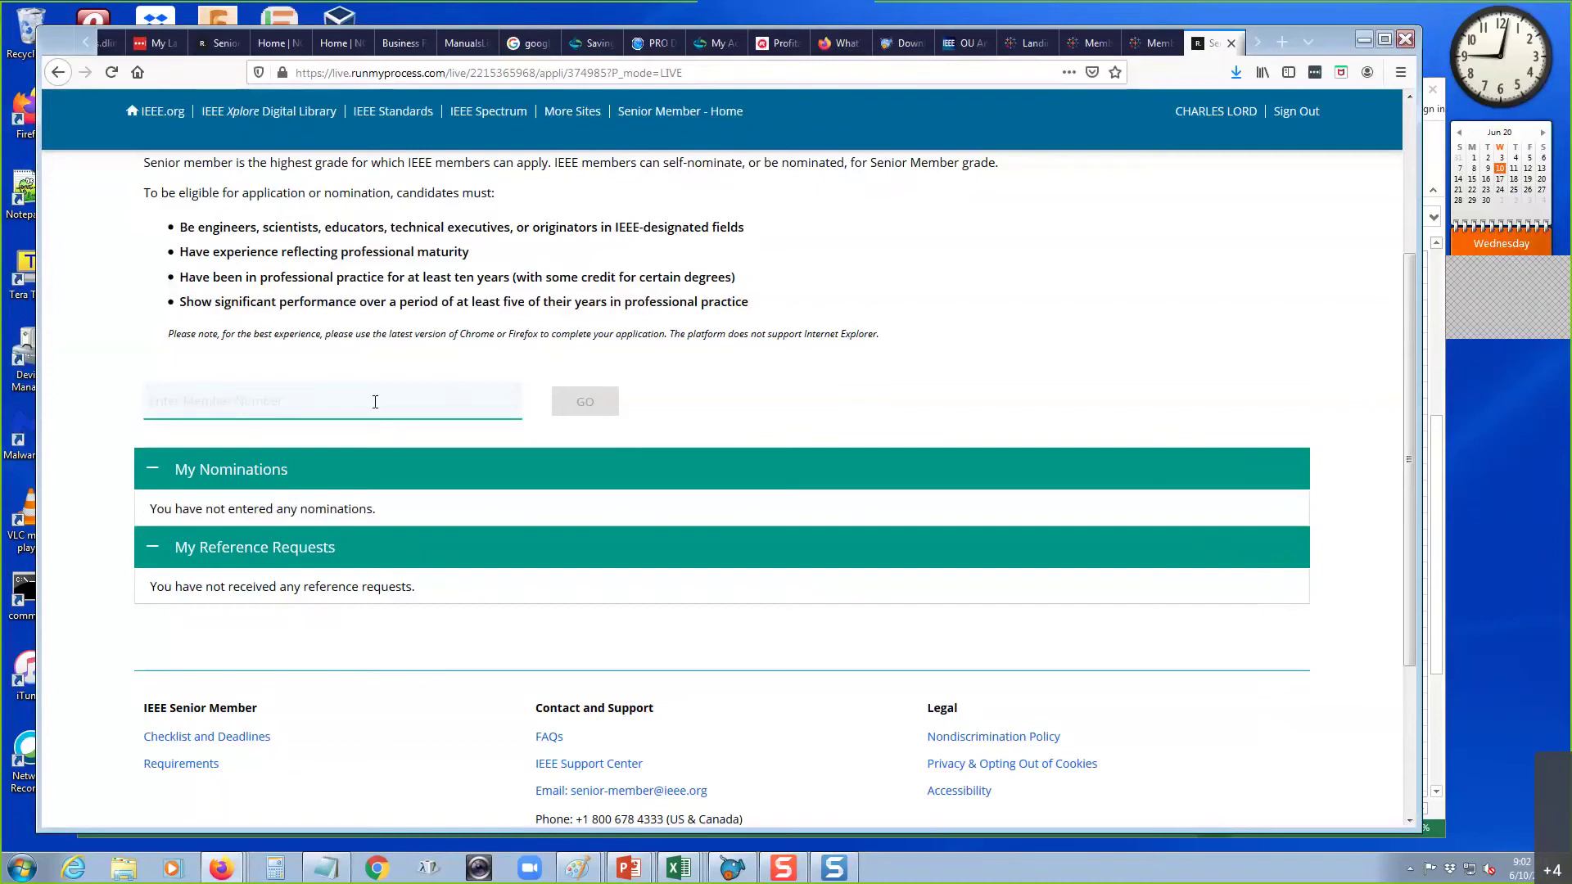
pyautogui.rightClick(375, 403)
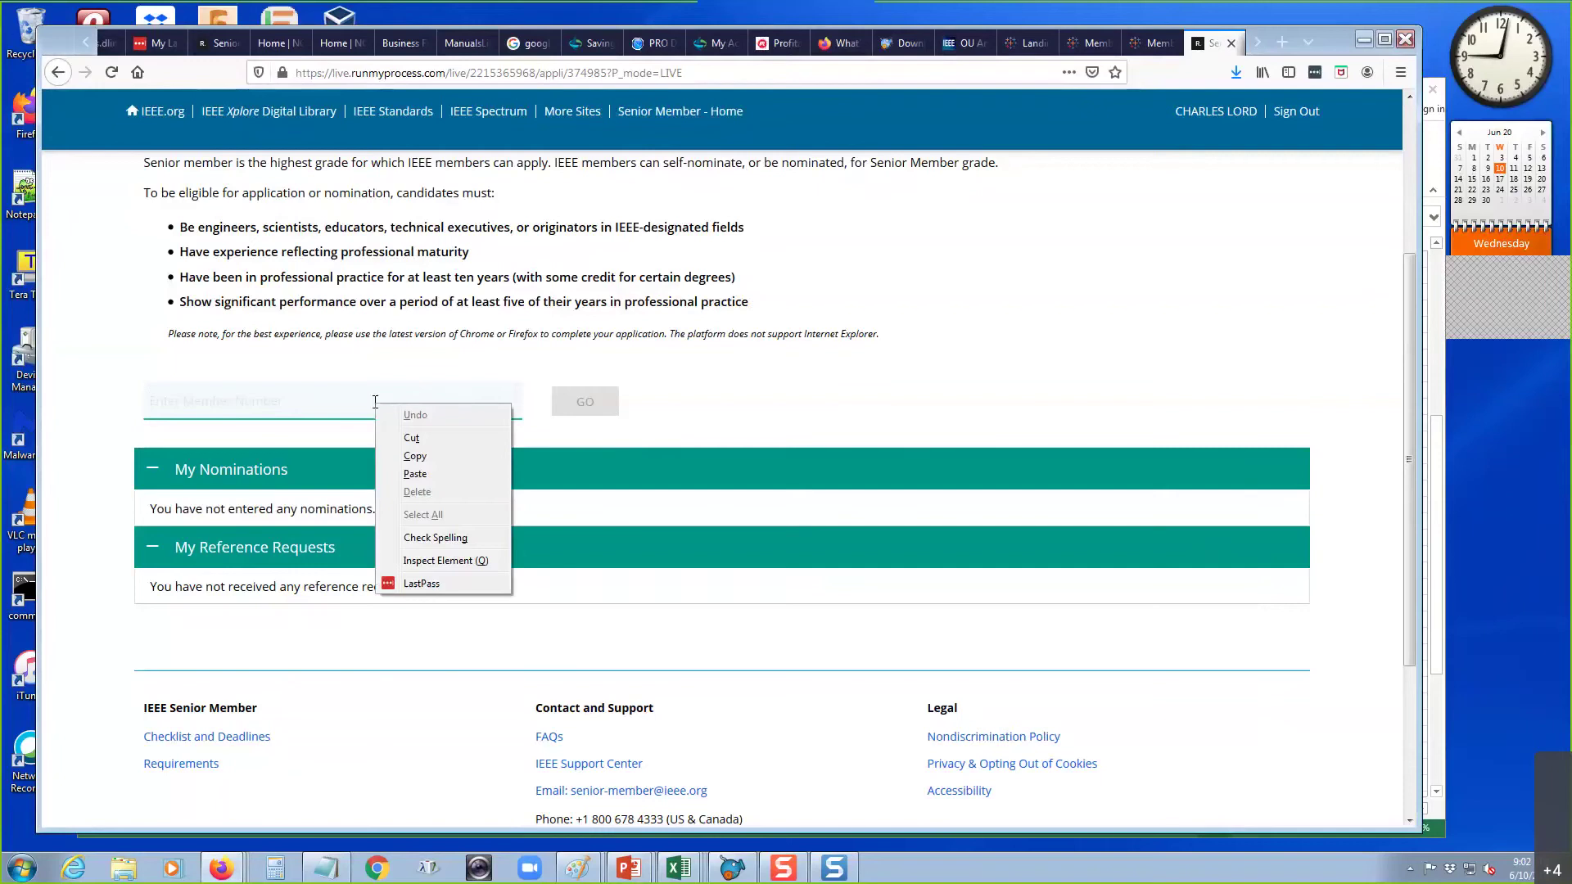
pyautogui.click(415, 474)
pyautogui.moveTo(525, 402); pyautogui.dragTo(53, 404)
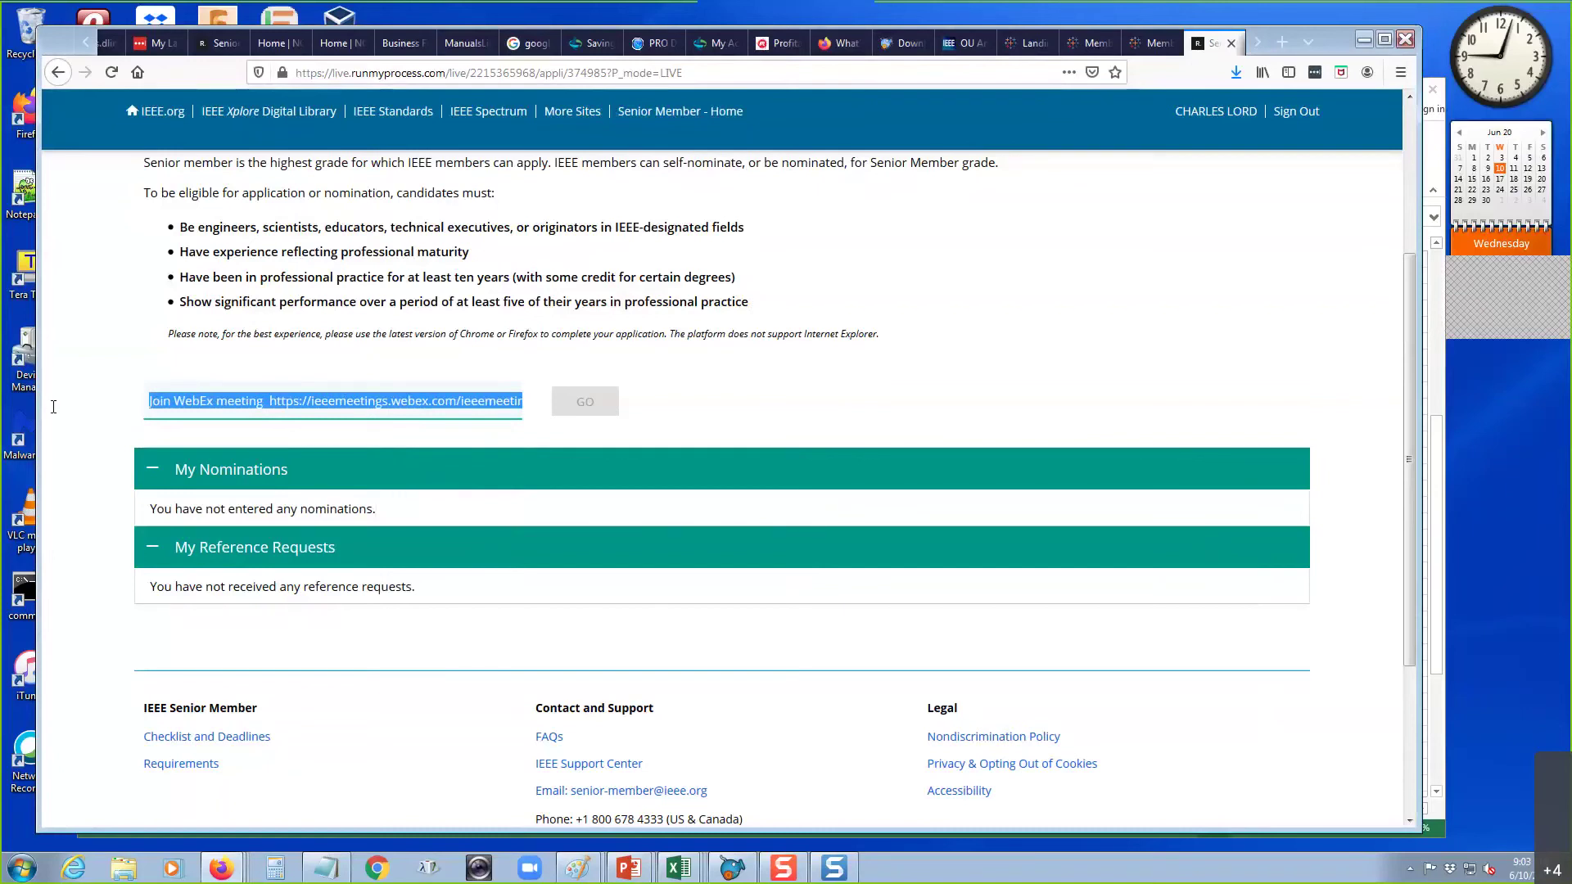
pyautogui.press('BackSpace')
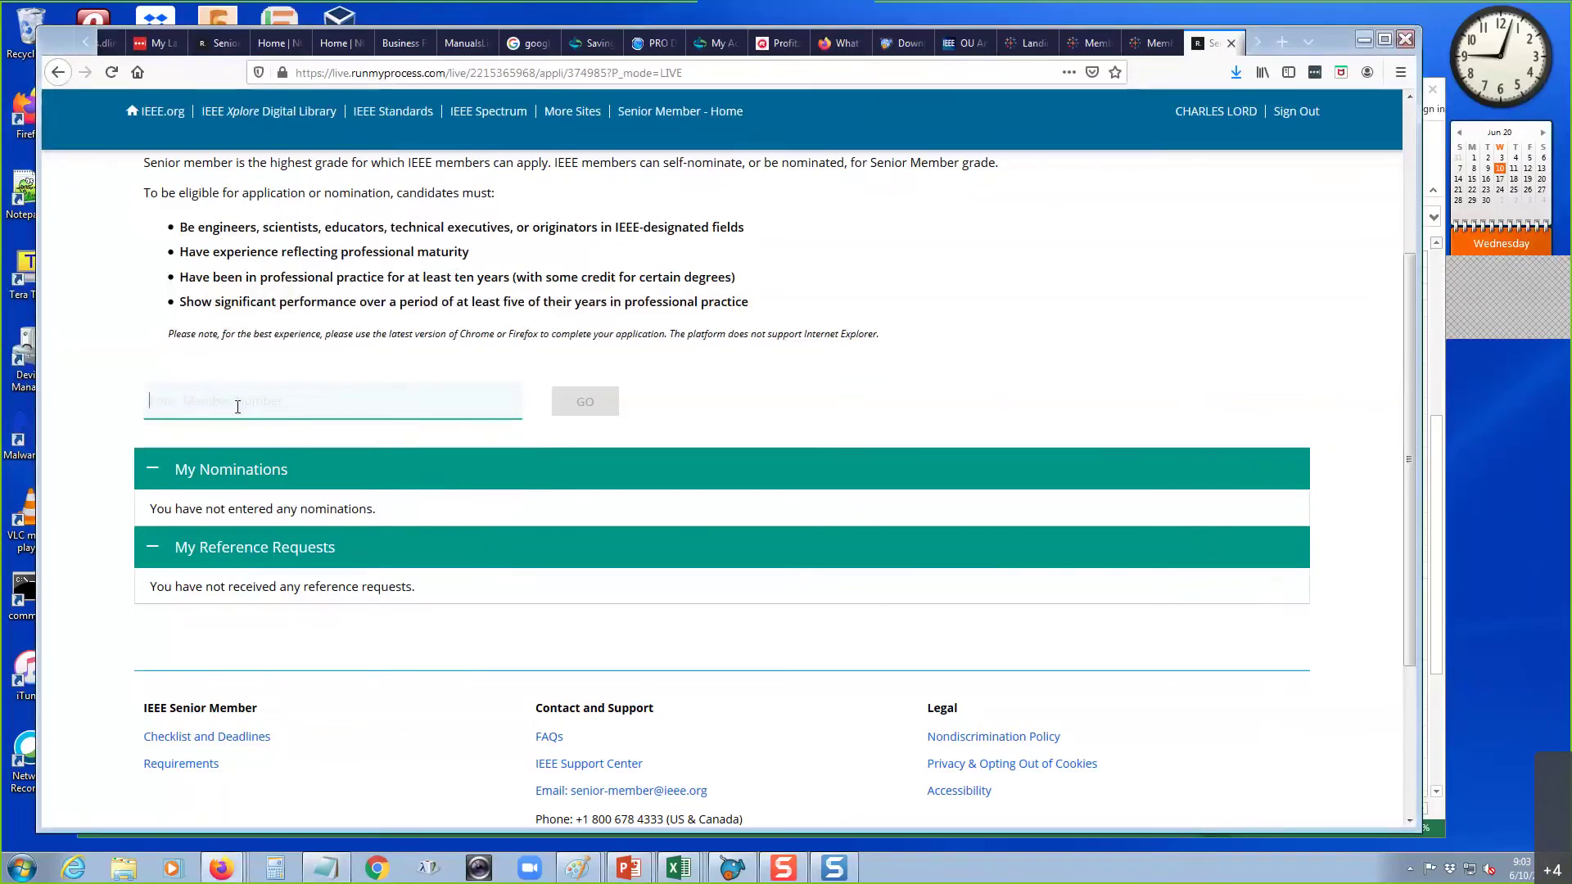
# - Enter the nominee's member number, look it up and confirm nominating the matching member
pyautogui.write('41623140')
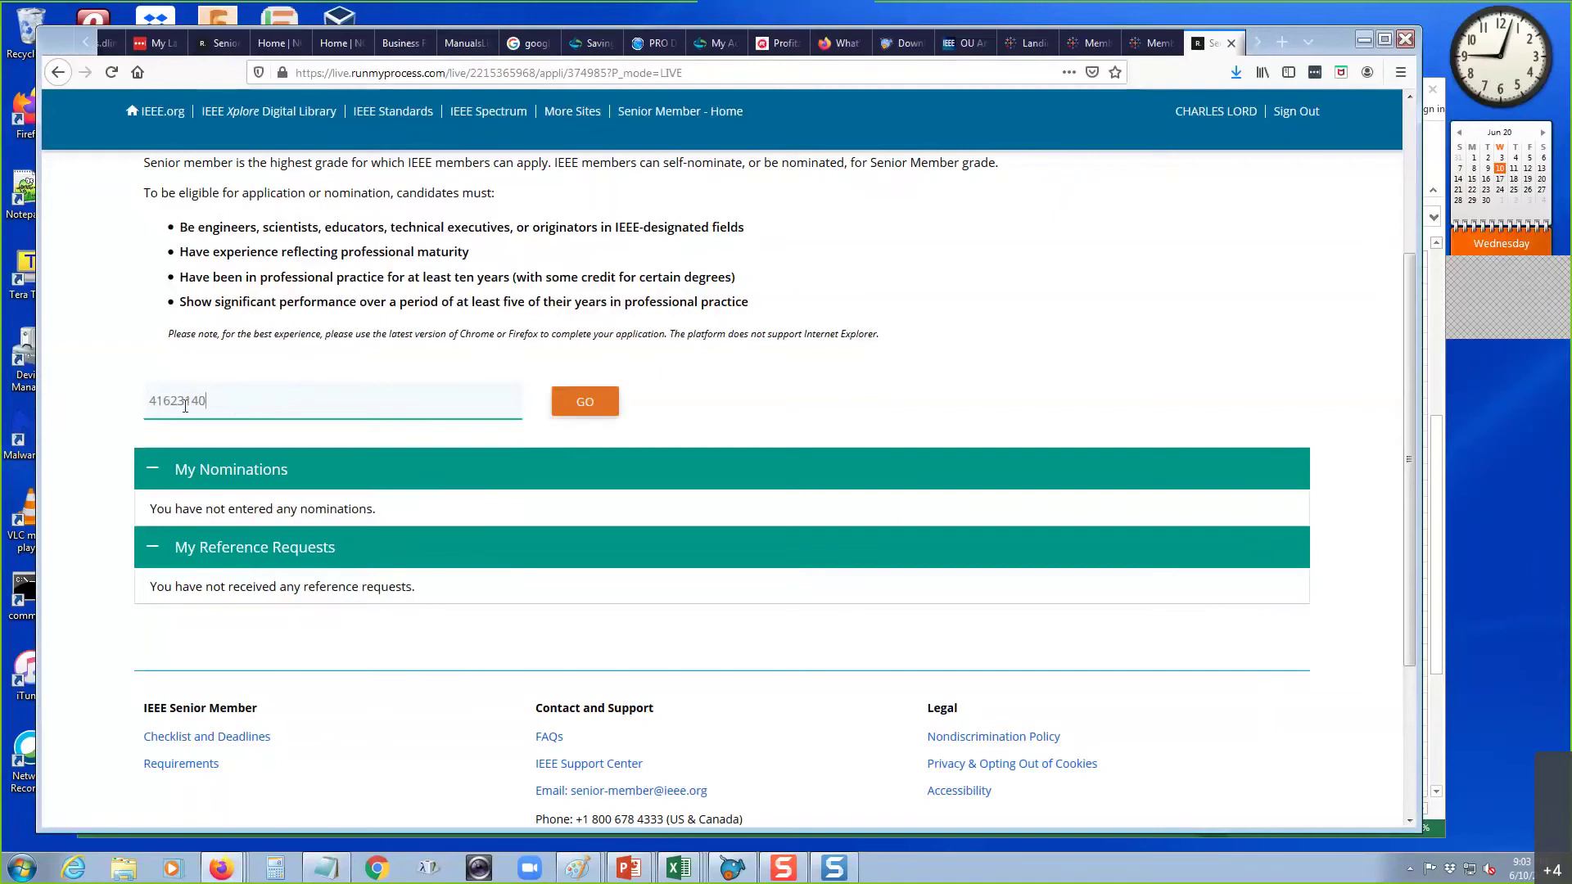
pyautogui.click(600, 406)
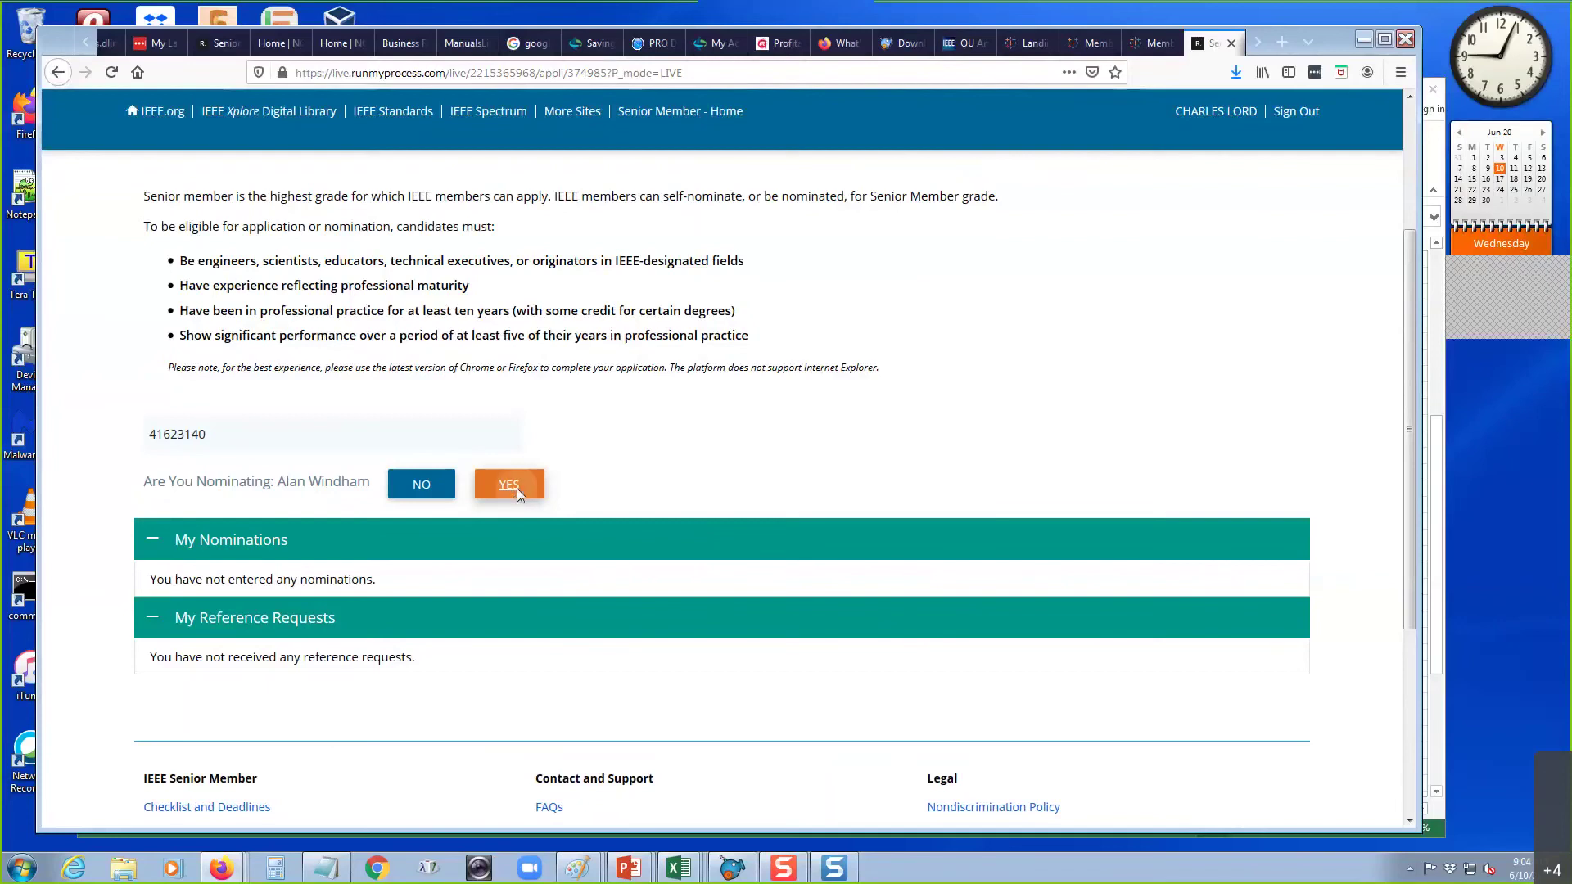
pyautogui.click(517, 490)
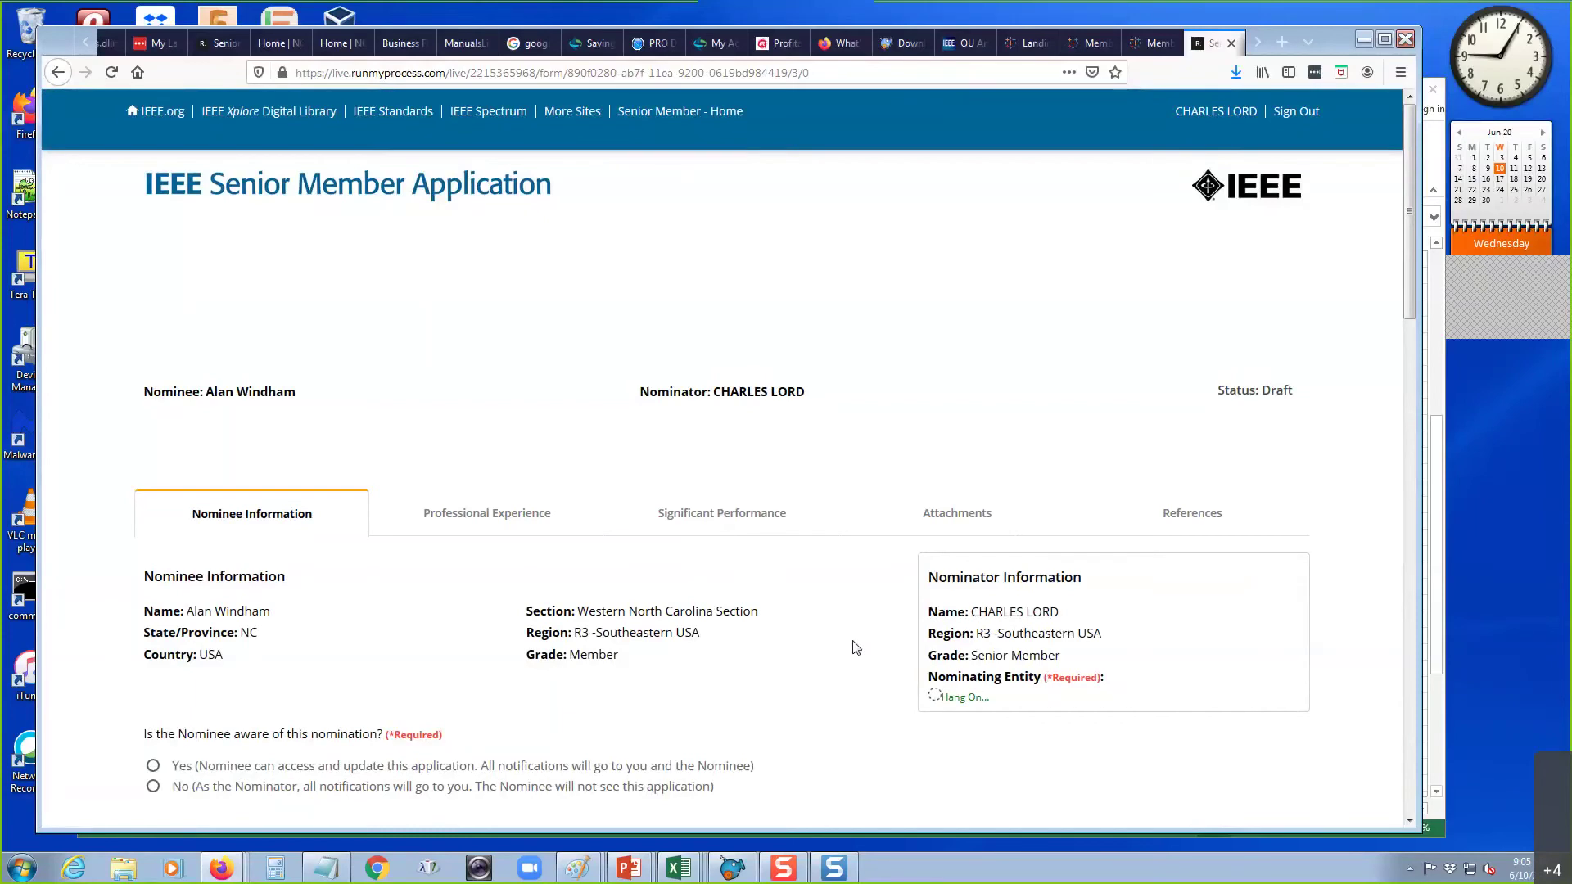
# - Set the Nominating Entity in the nominator information to Western North Carolina Section
pyautogui.scroll(-3, 855, 647)
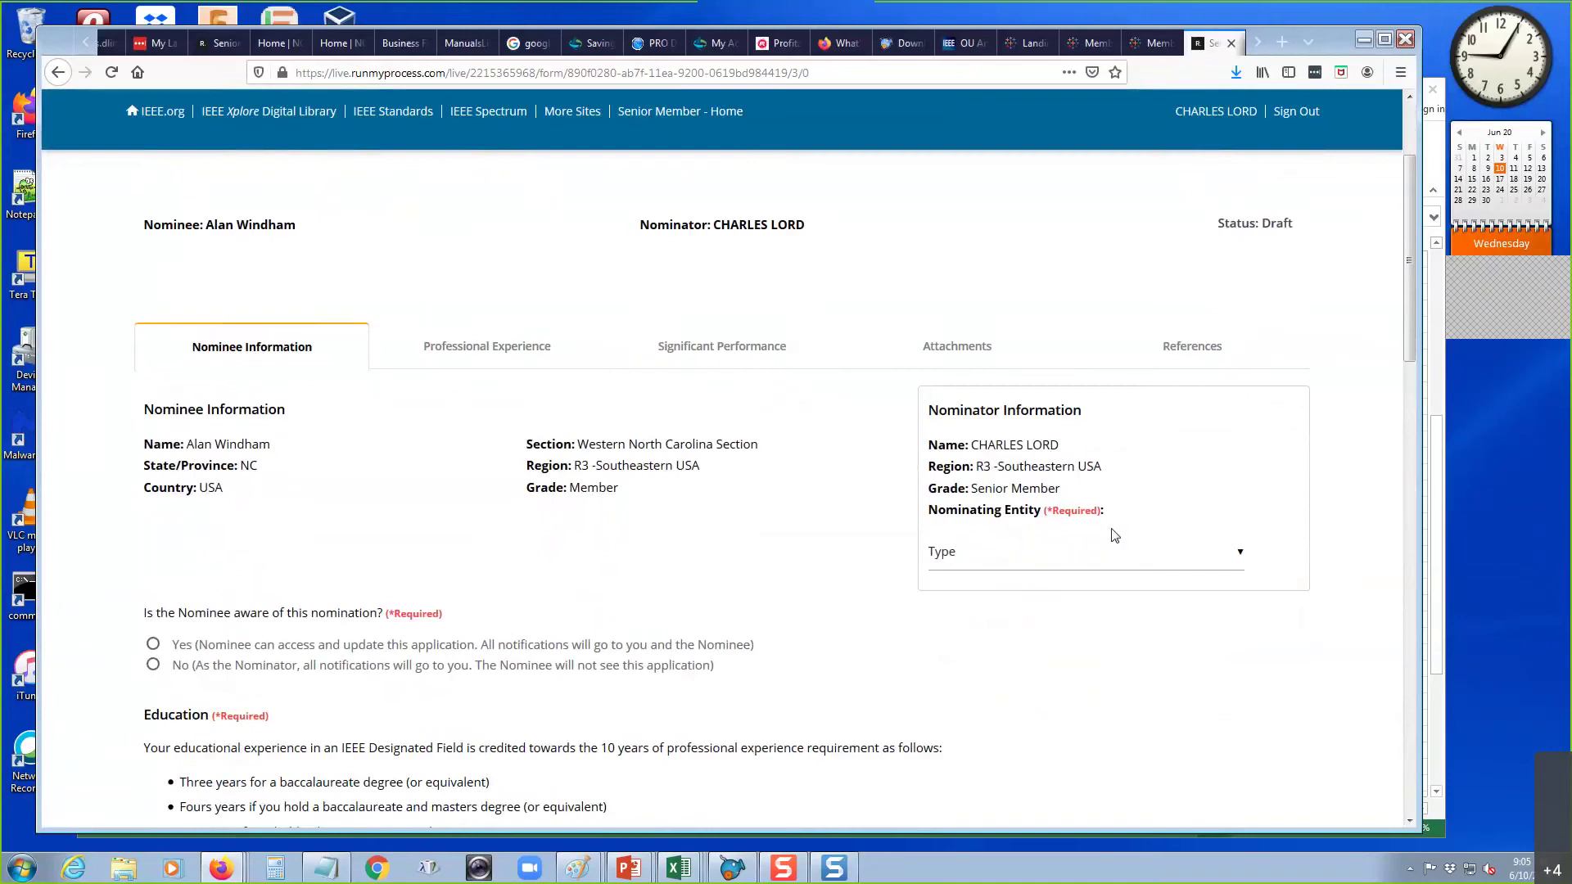
pyautogui.click(1156, 559)
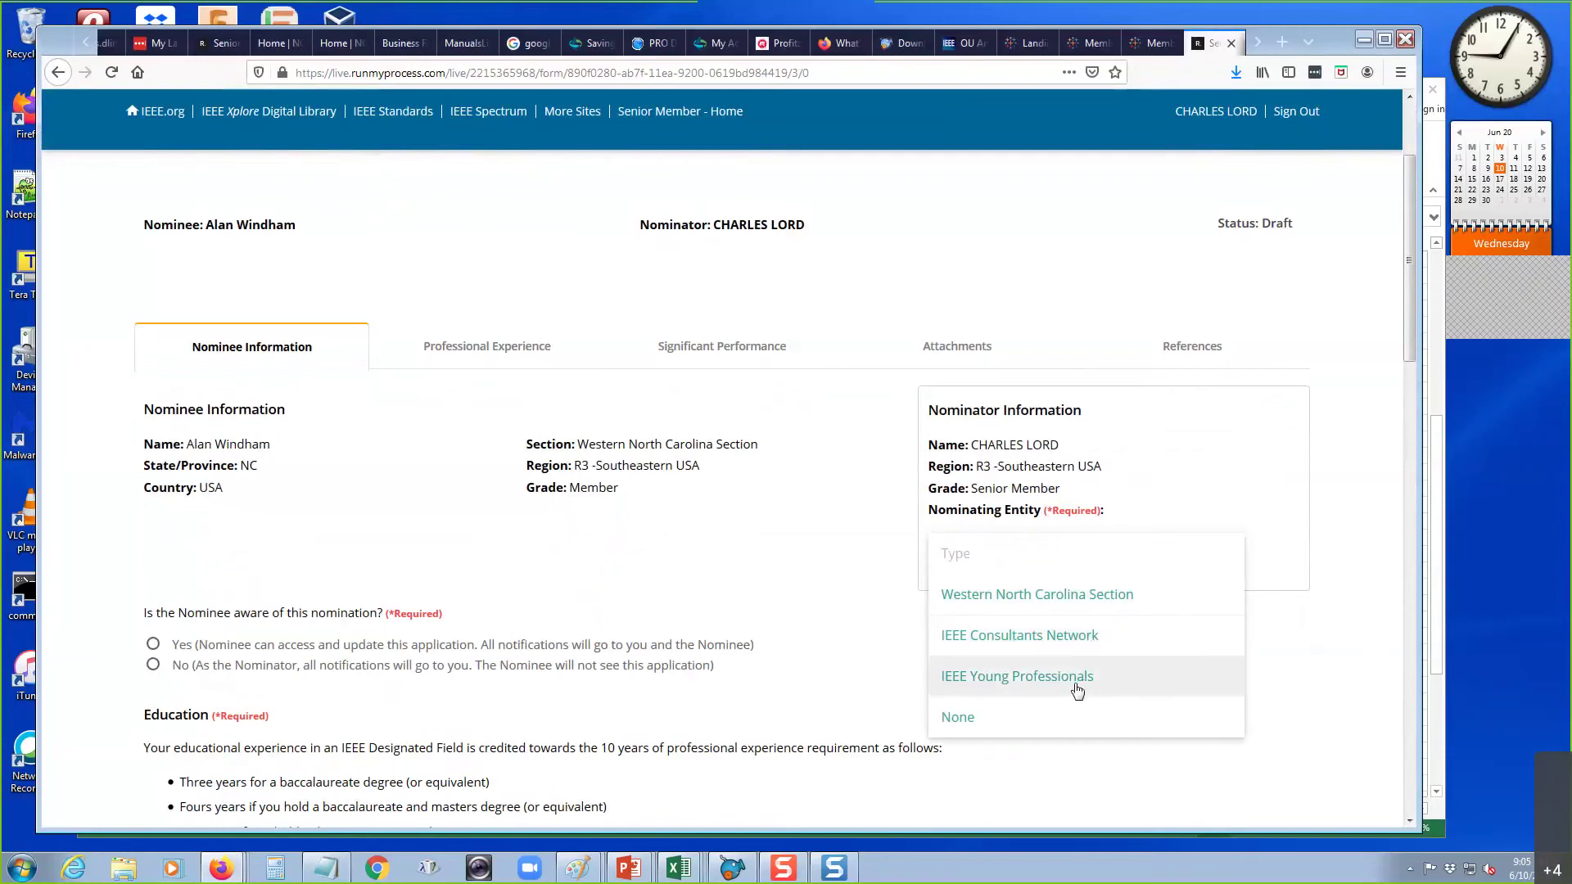
pyautogui.click(1035, 598)
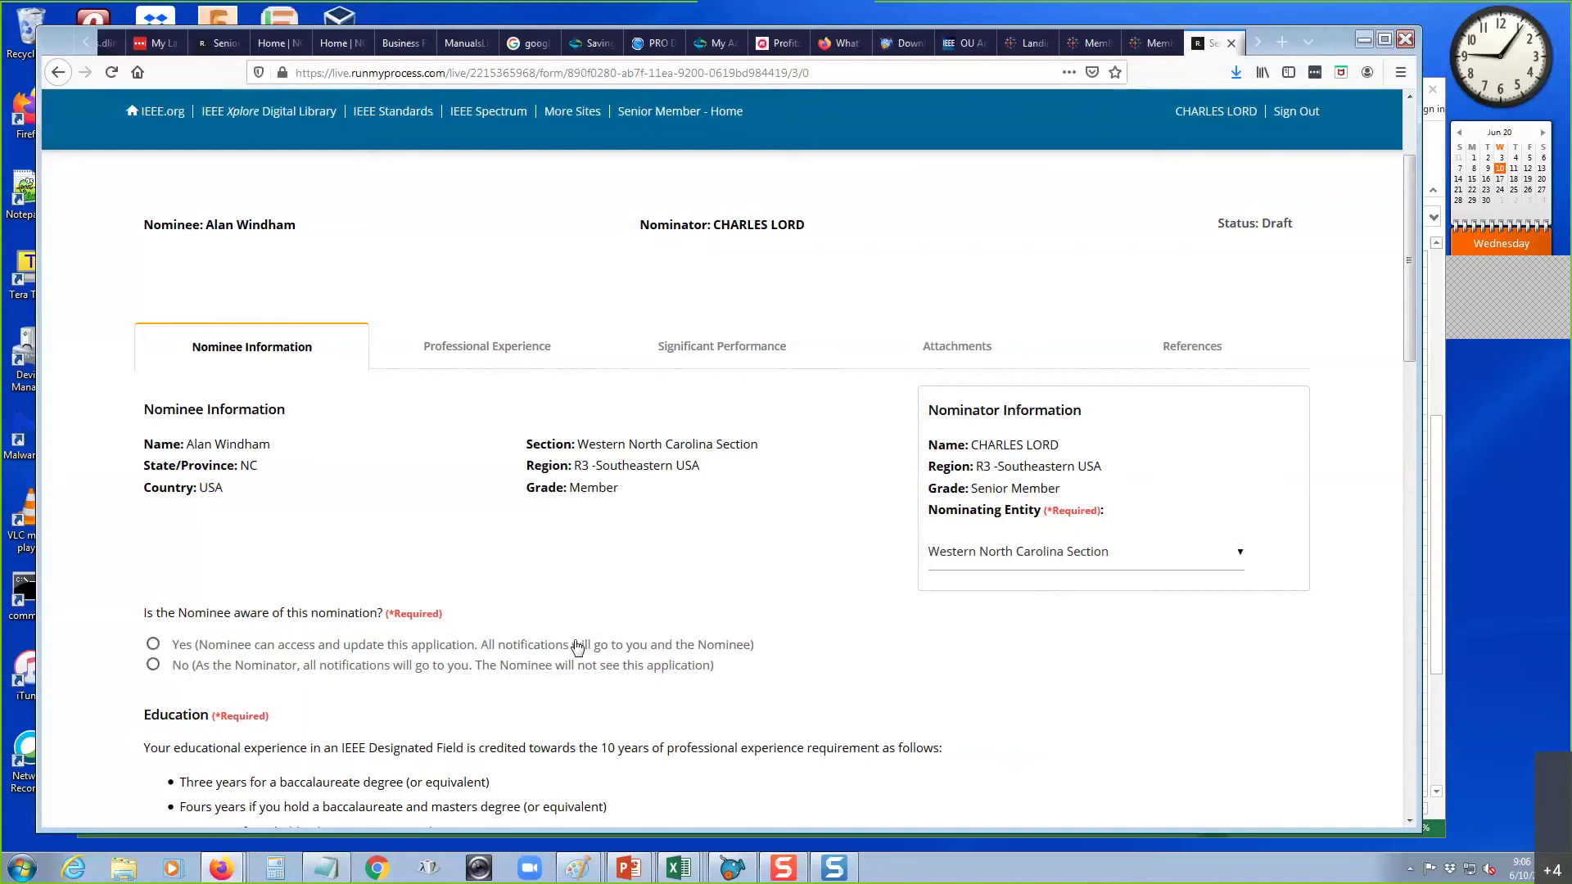
# - Answer No to whether the nominee is aware of this nomination
pyautogui.scroll(-2, 595, 718)
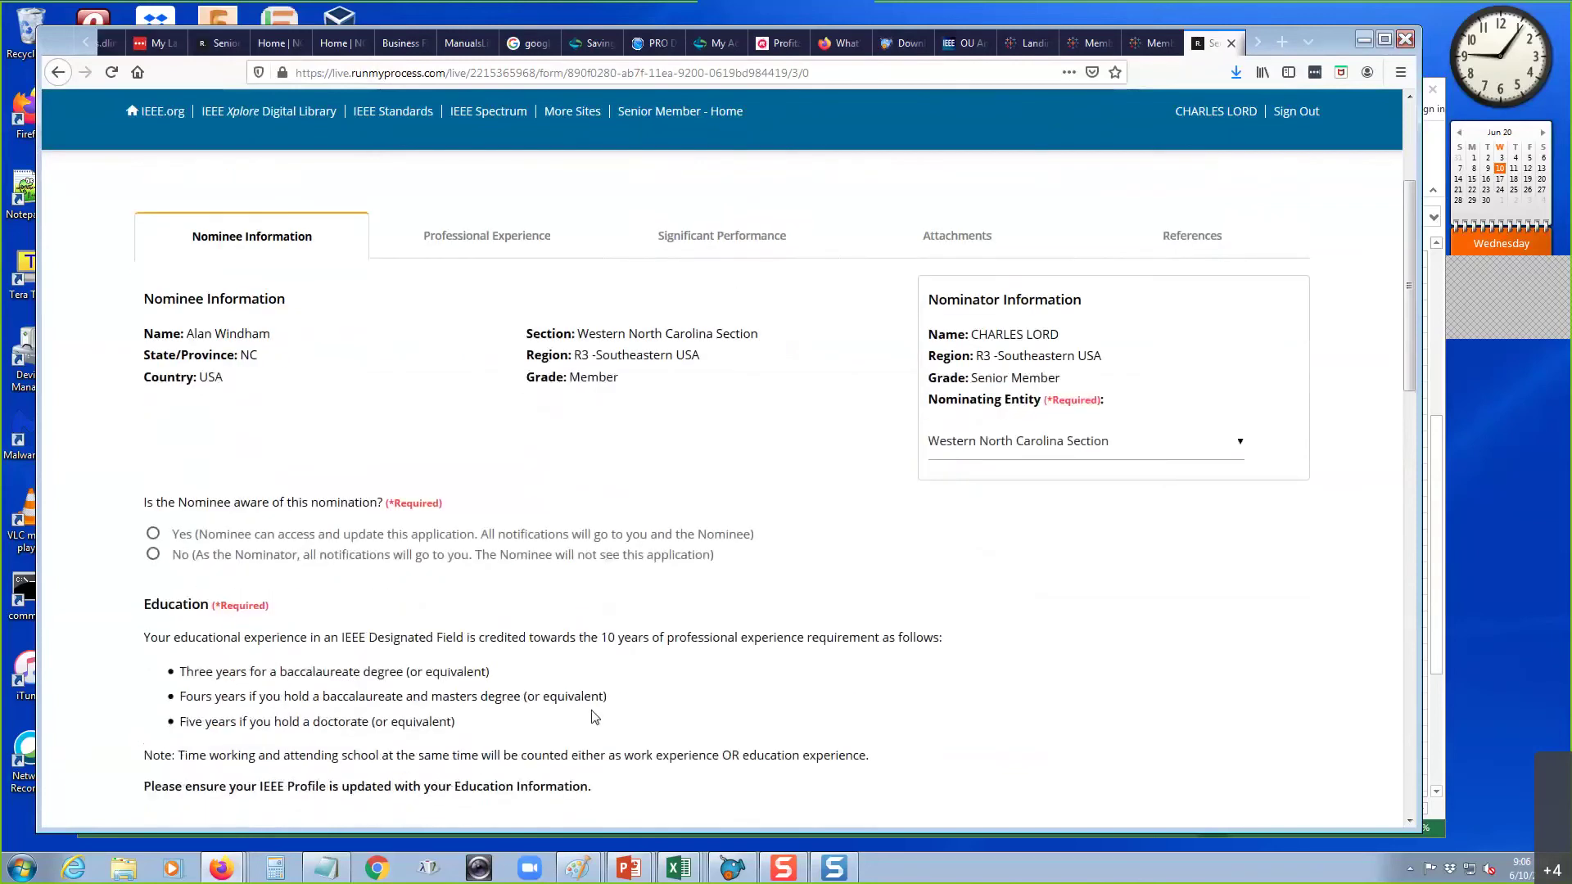
pyautogui.scroll(-2, 596, 718)
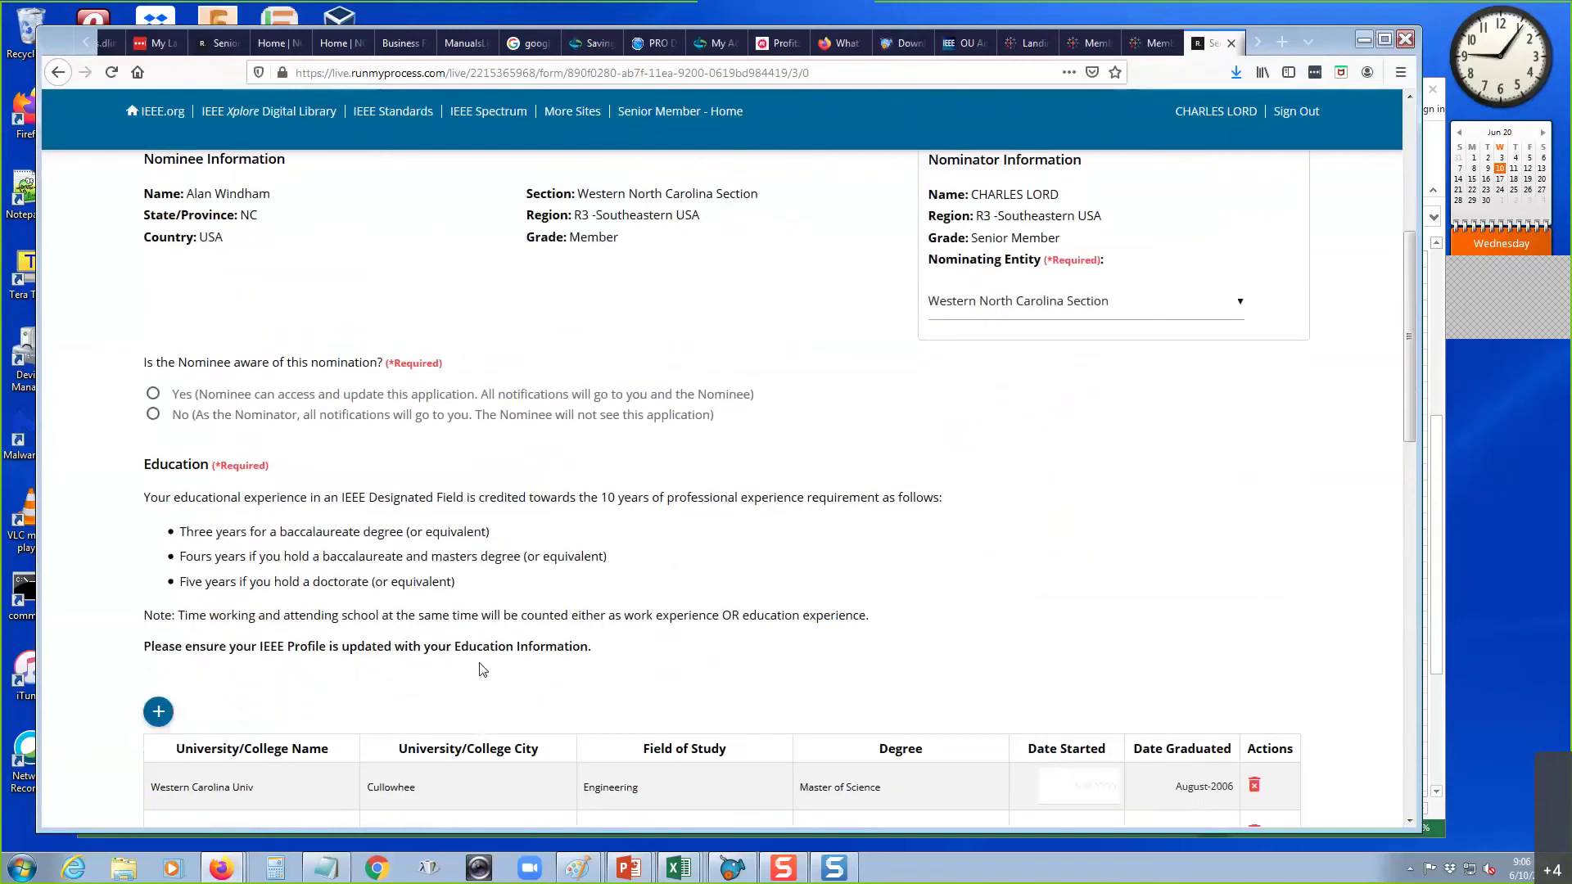
pyautogui.click(153, 415)
# - Review the nominee's education, present occupation and designated fields sections, and check the start date entry for the Master of Science degree
pyautogui.scroll(-2, 448, 559)
pyautogui.scroll(-1, 449, 565)
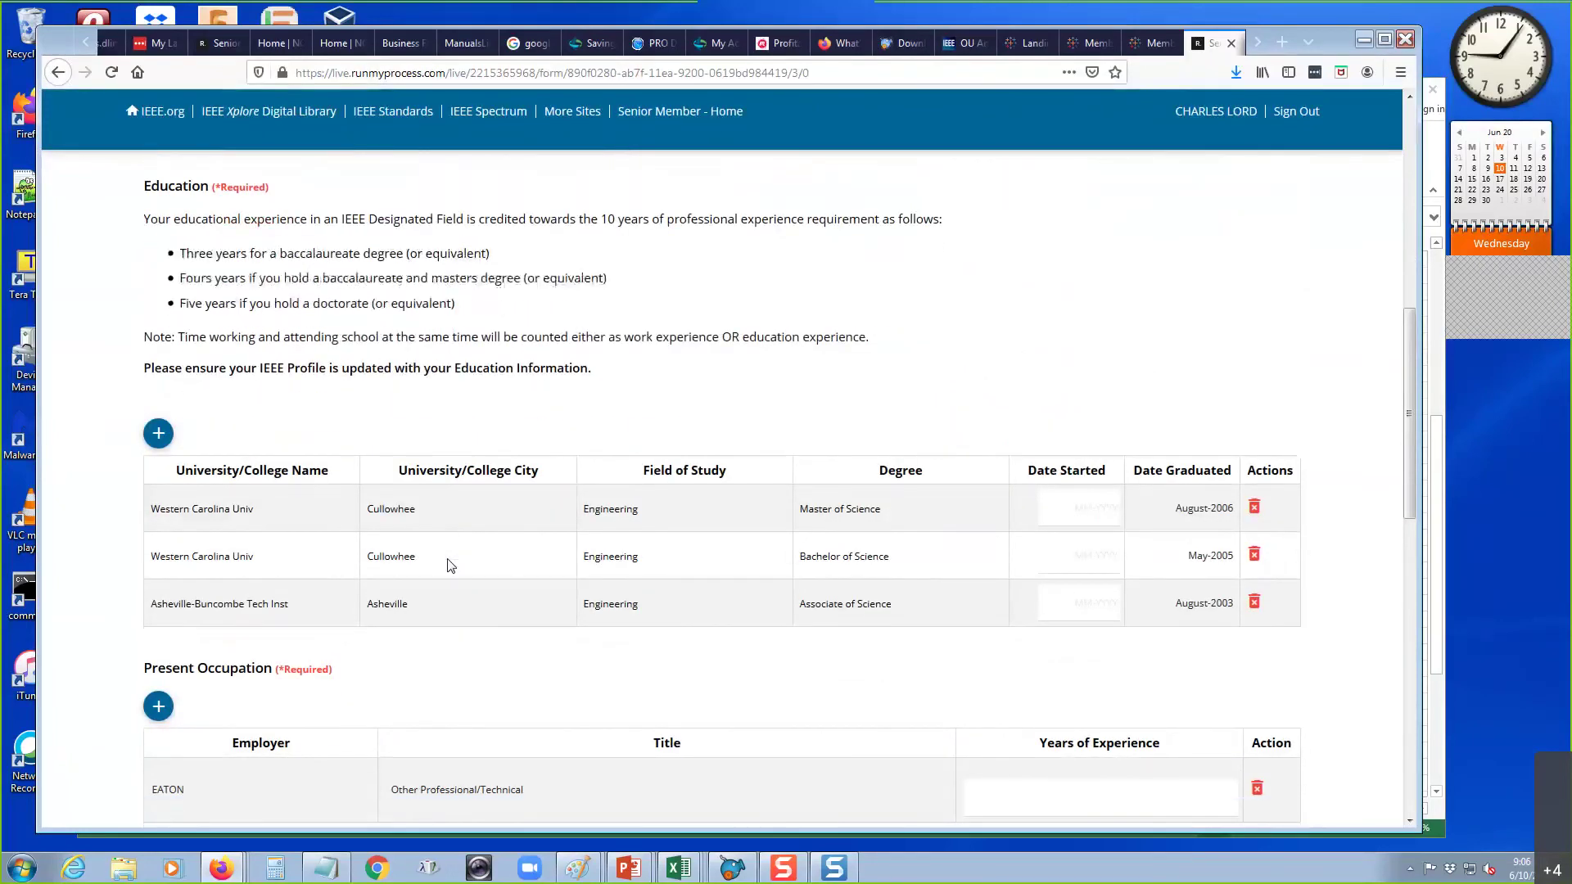
pyautogui.scroll(-1, 449, 565)
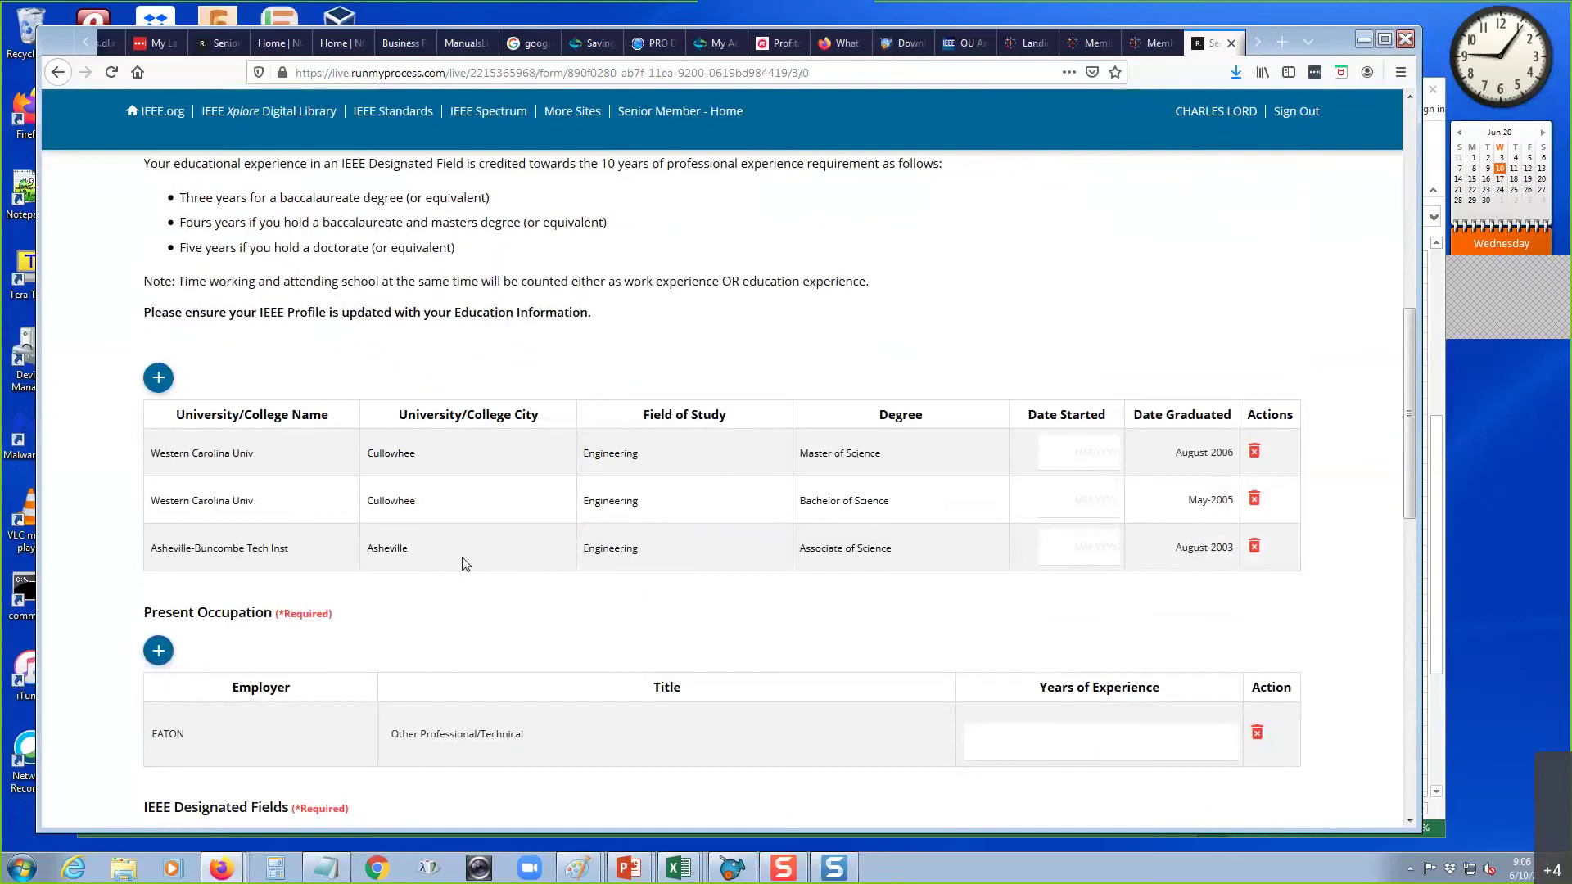
pyautogui.scroll(-2, 465, 564)
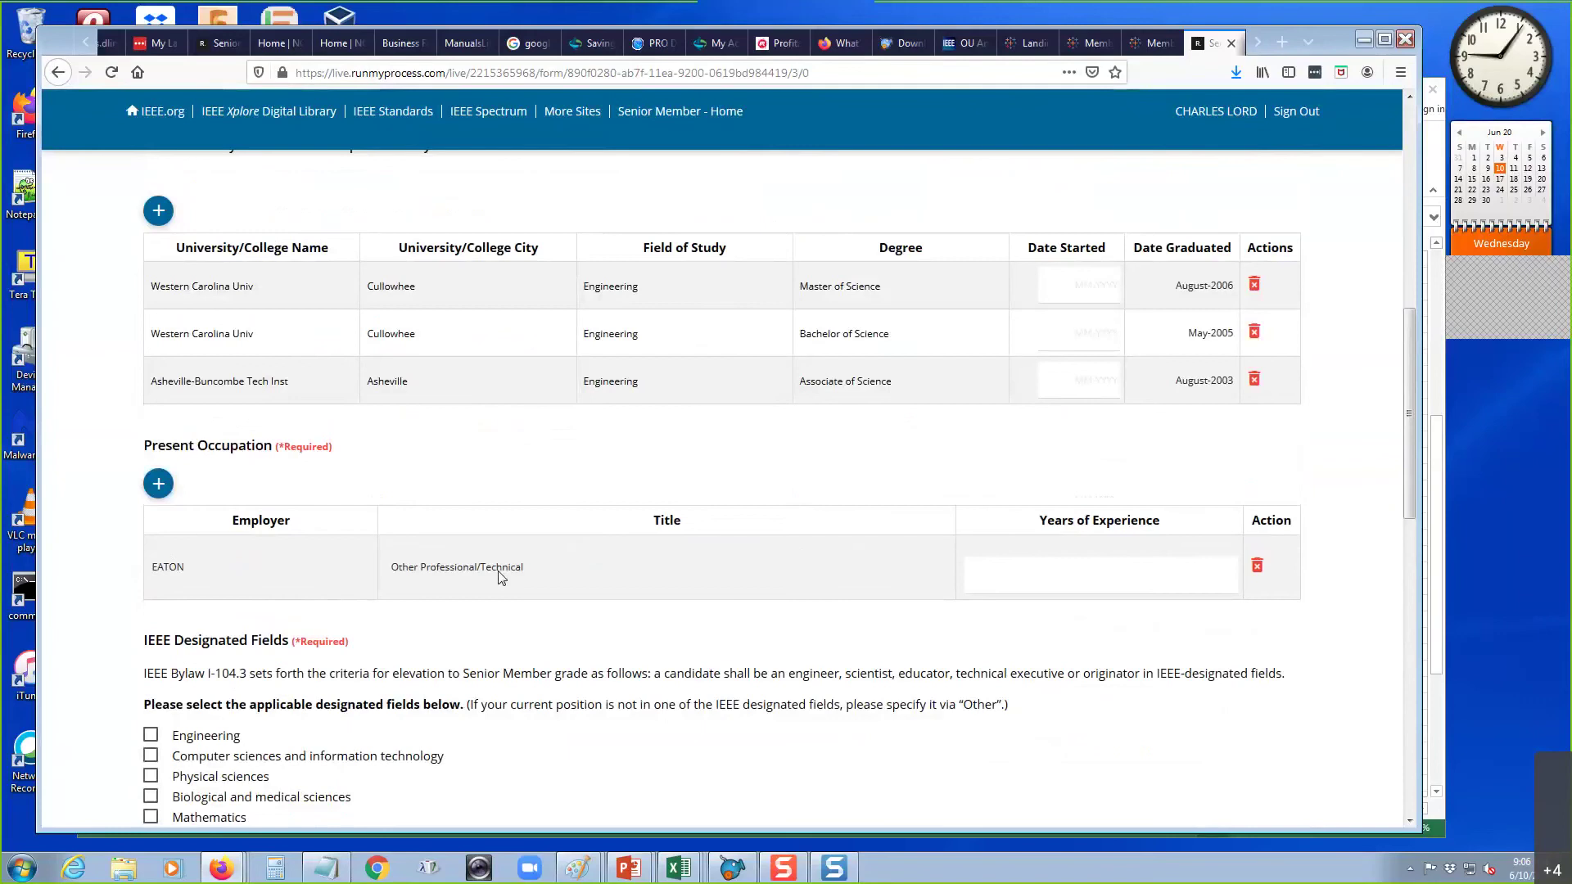
pyautogui.scroll(-2, 501, 577)
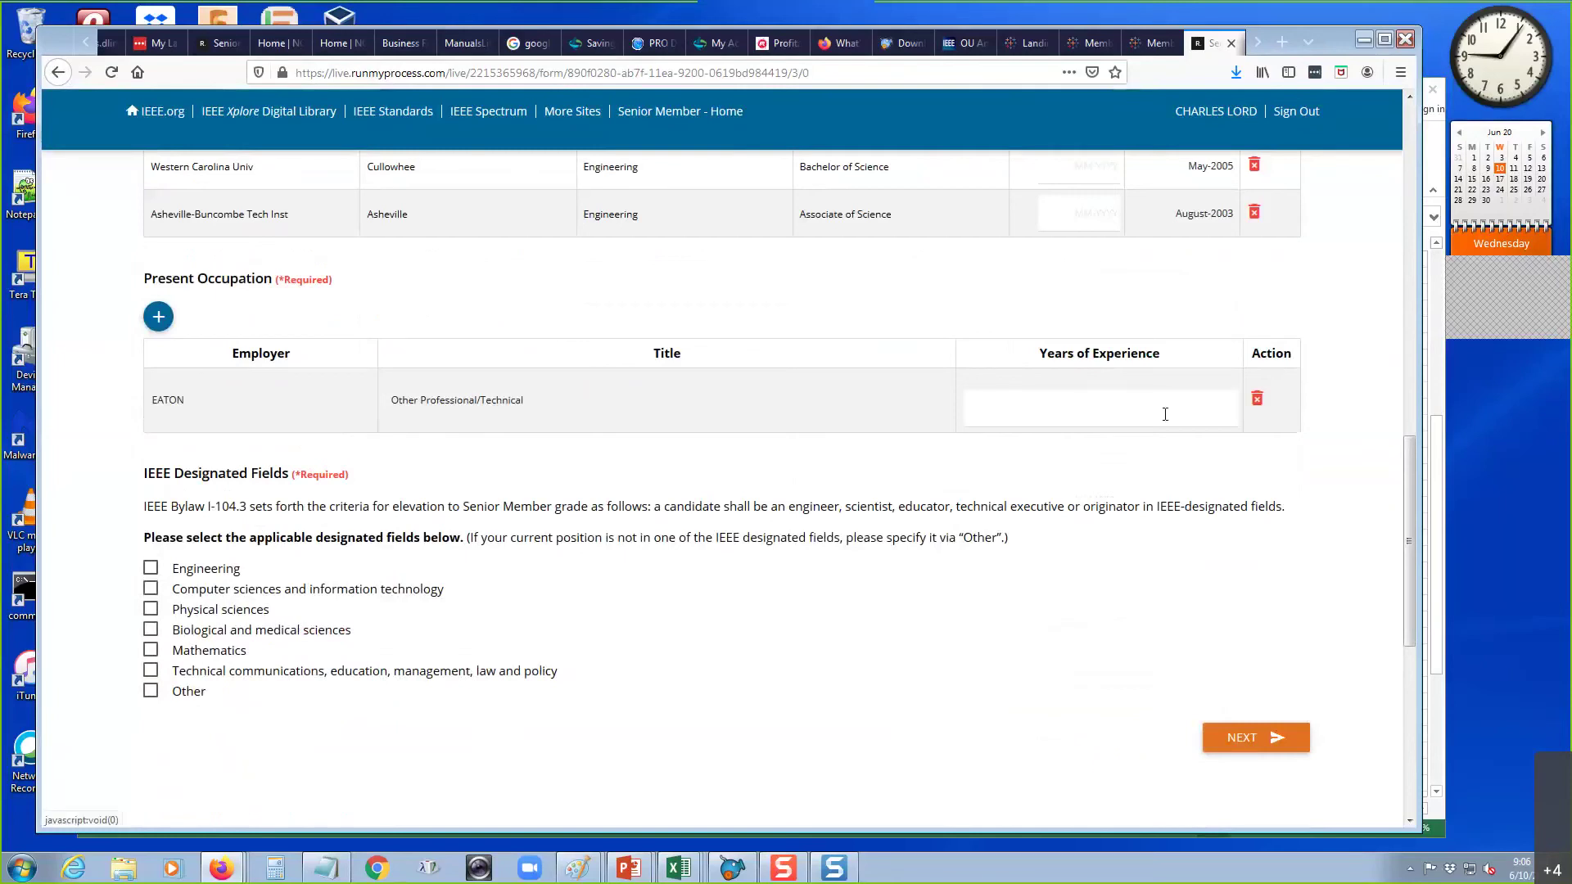
pyautogui.scroll(3, 1166, 414)
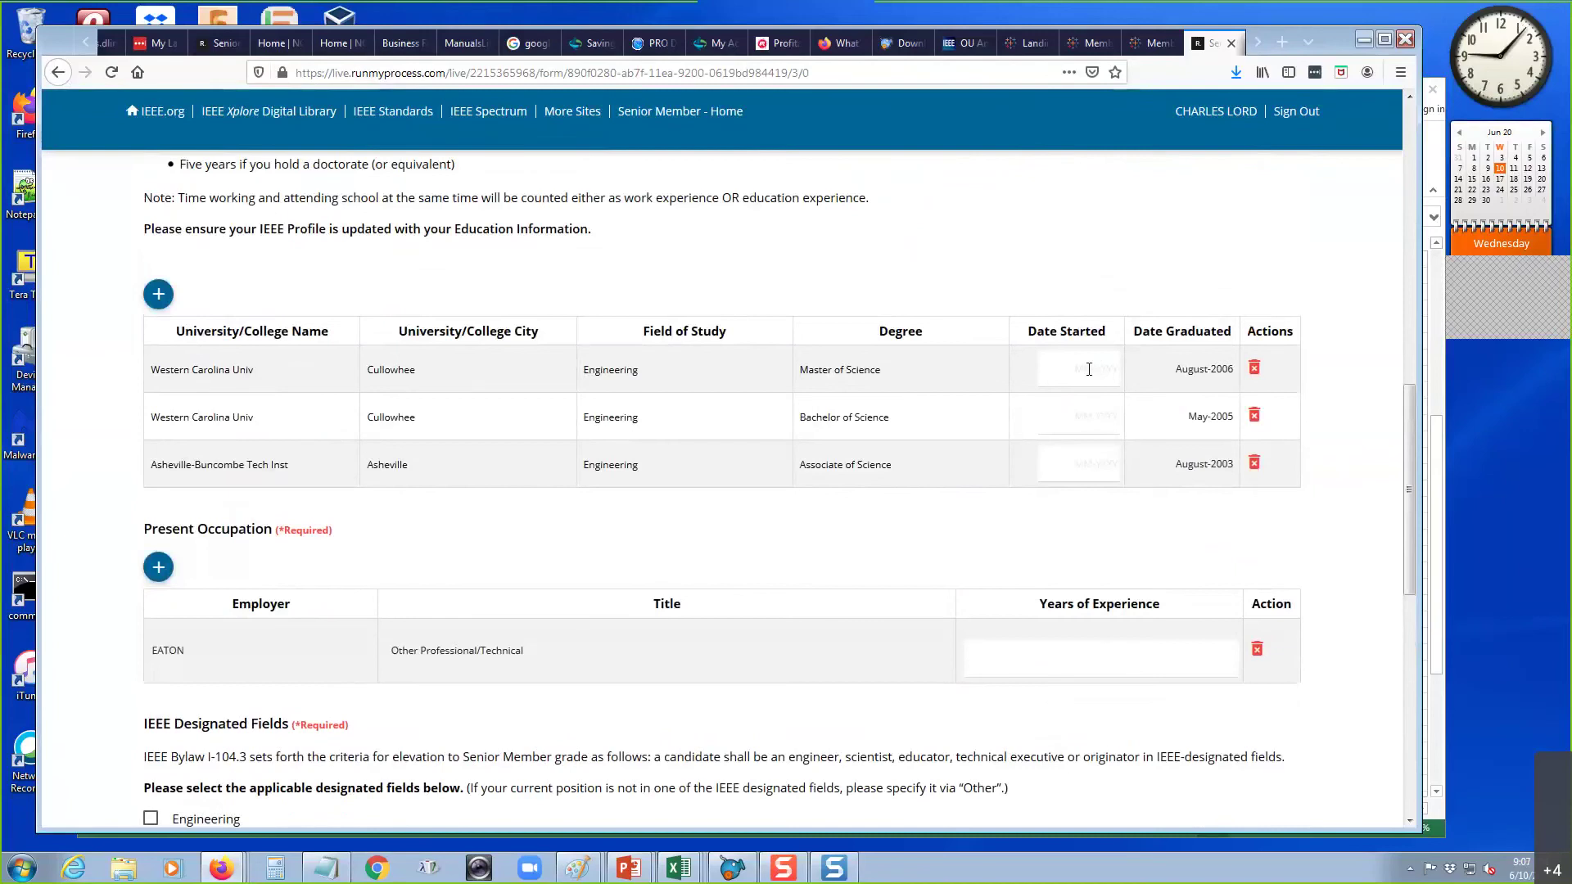
pyautogui.click(1089, 369)
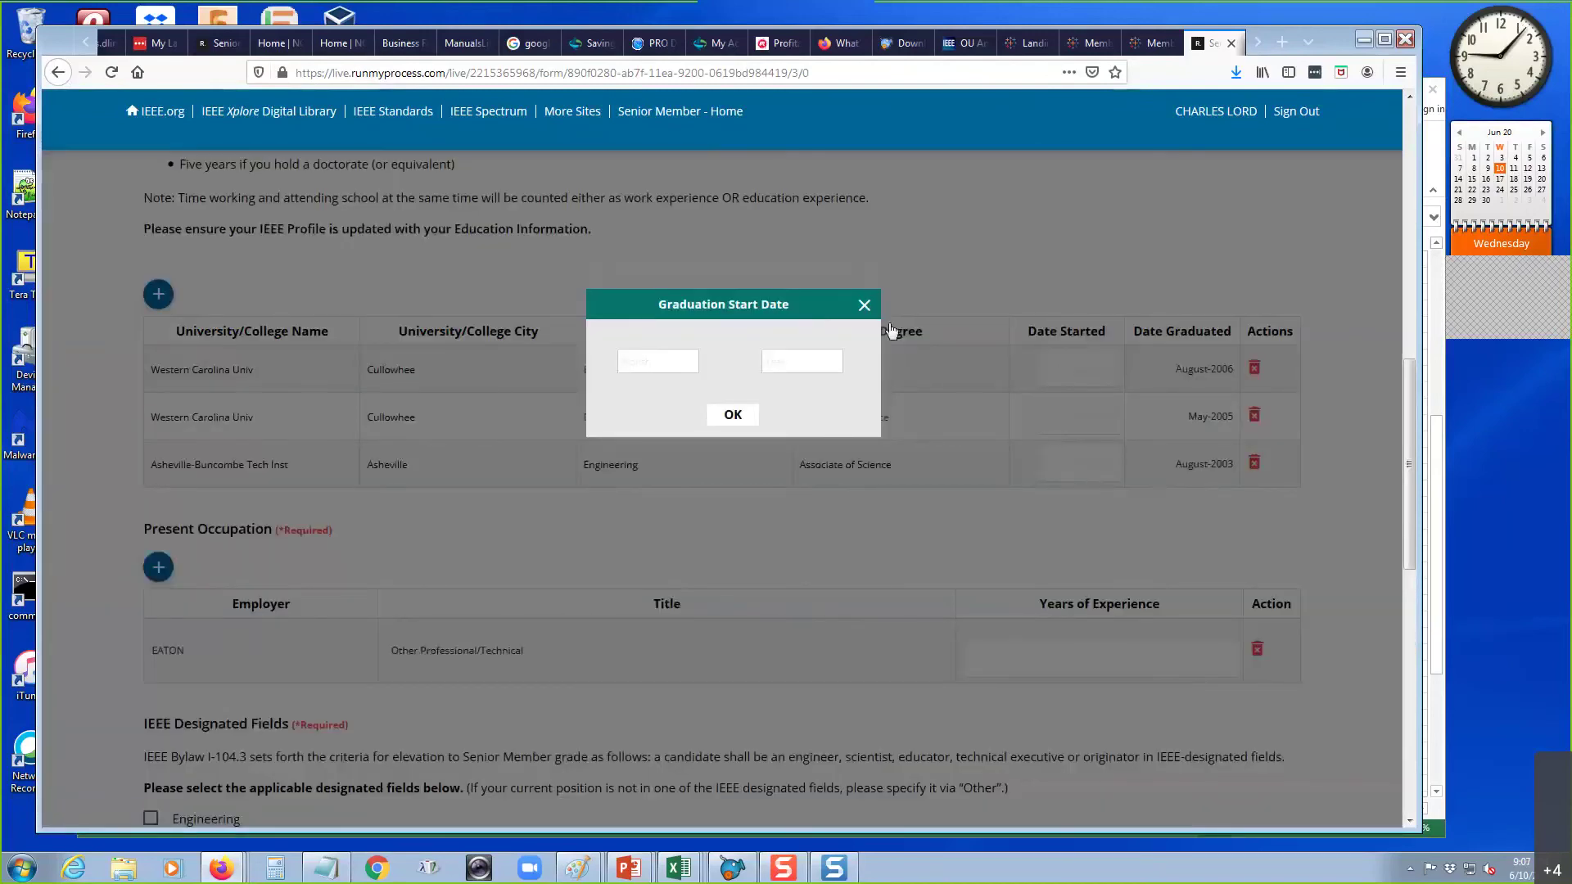
pyautogui.click(866, 305)
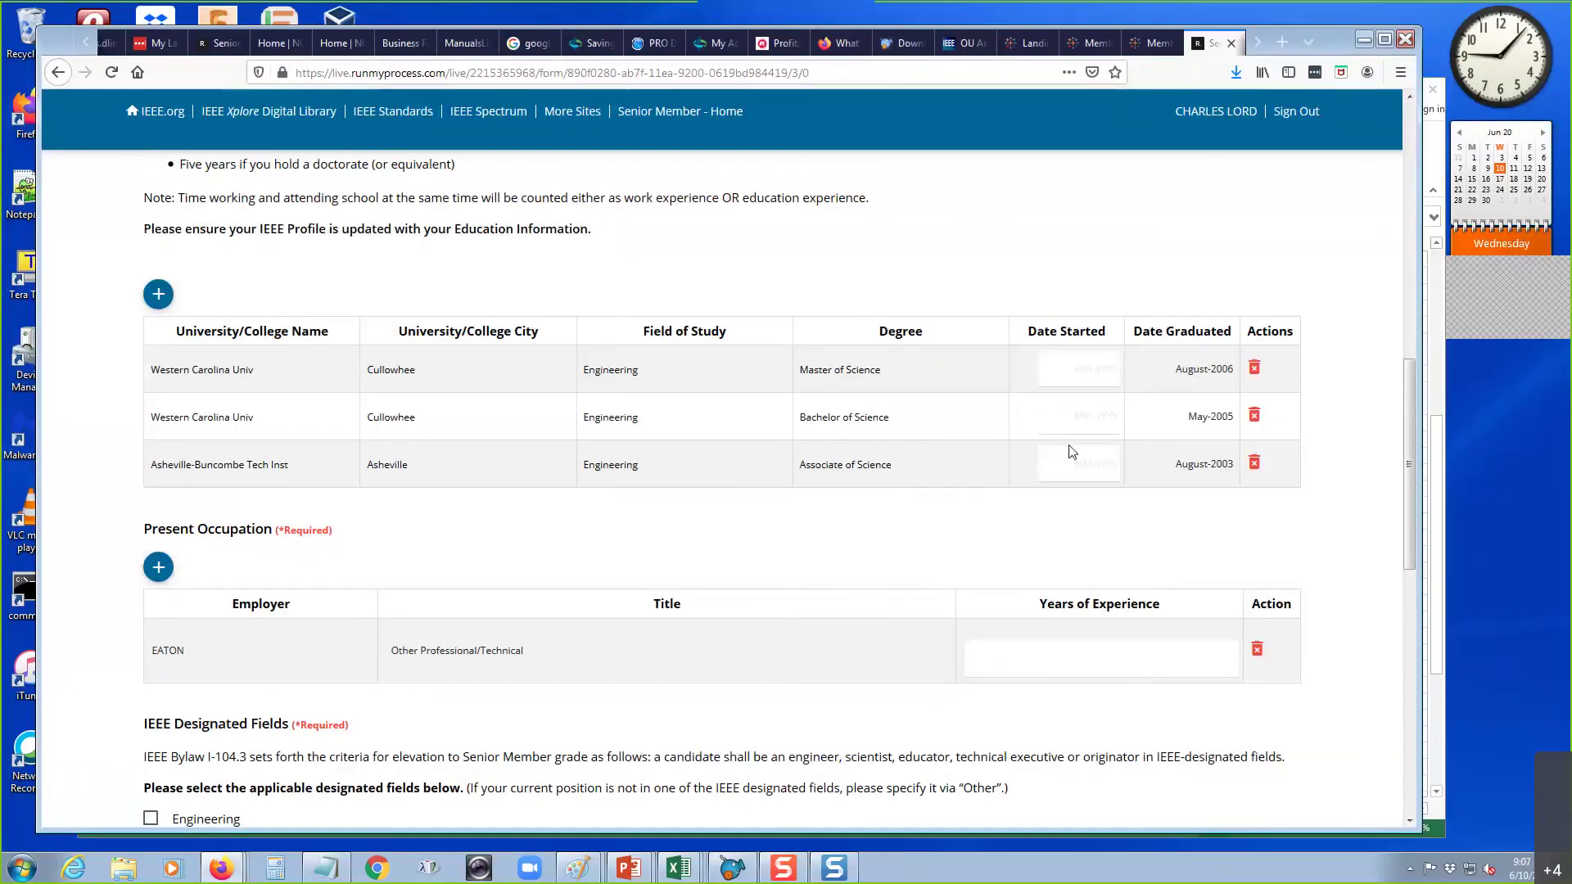
# - Select Engineering as the nominee's IEEE designated field
pyautogui.scroll(-3, 1073, 452)
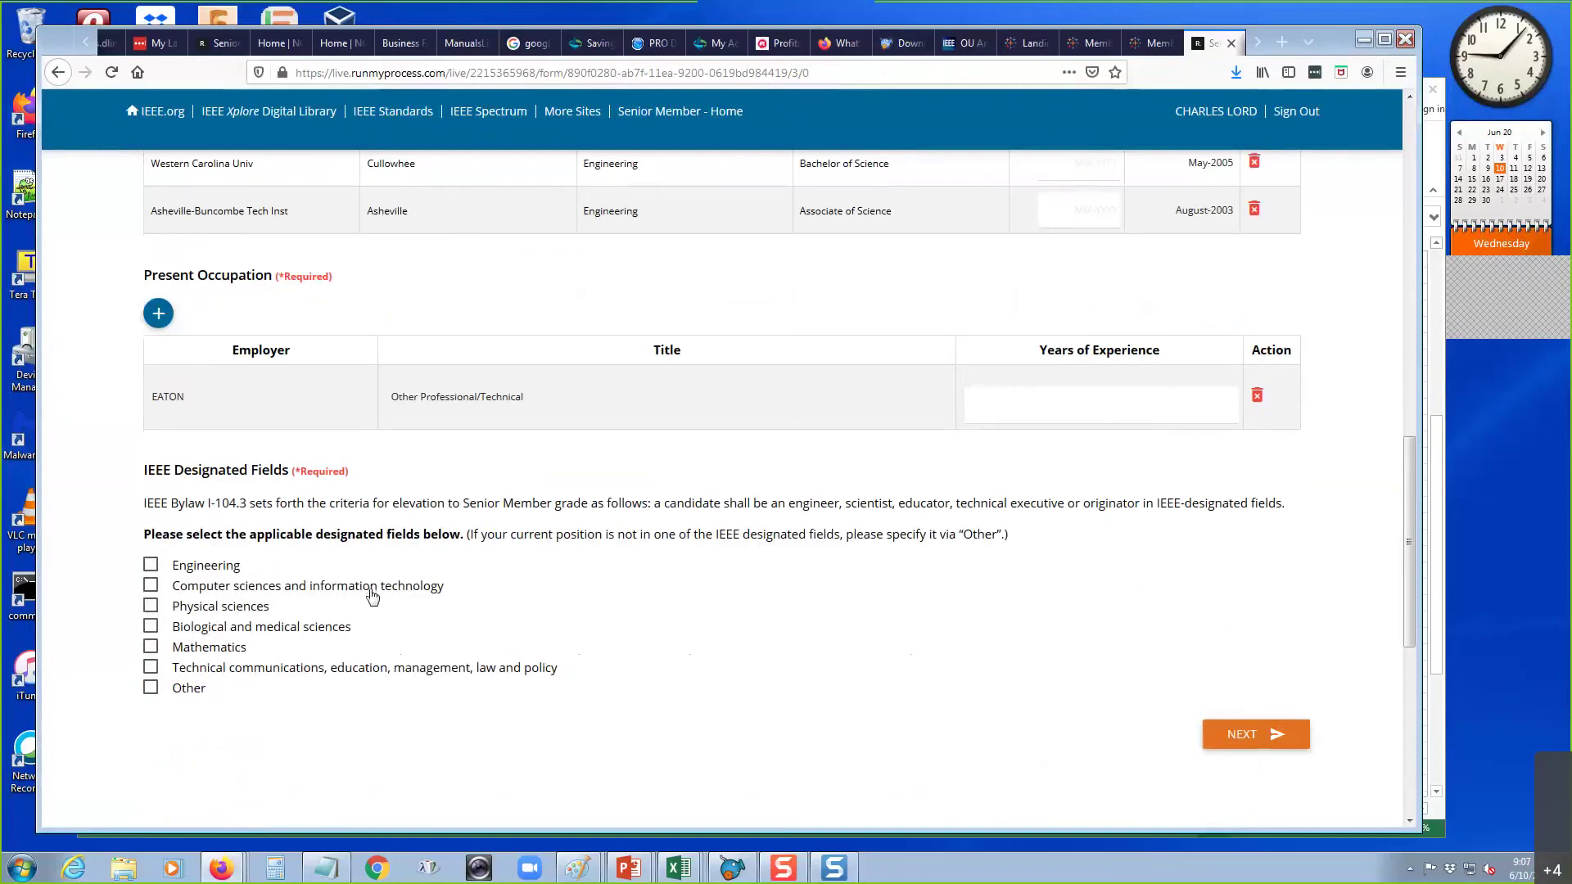
pyautogui.scroll(-1, 372, 596)
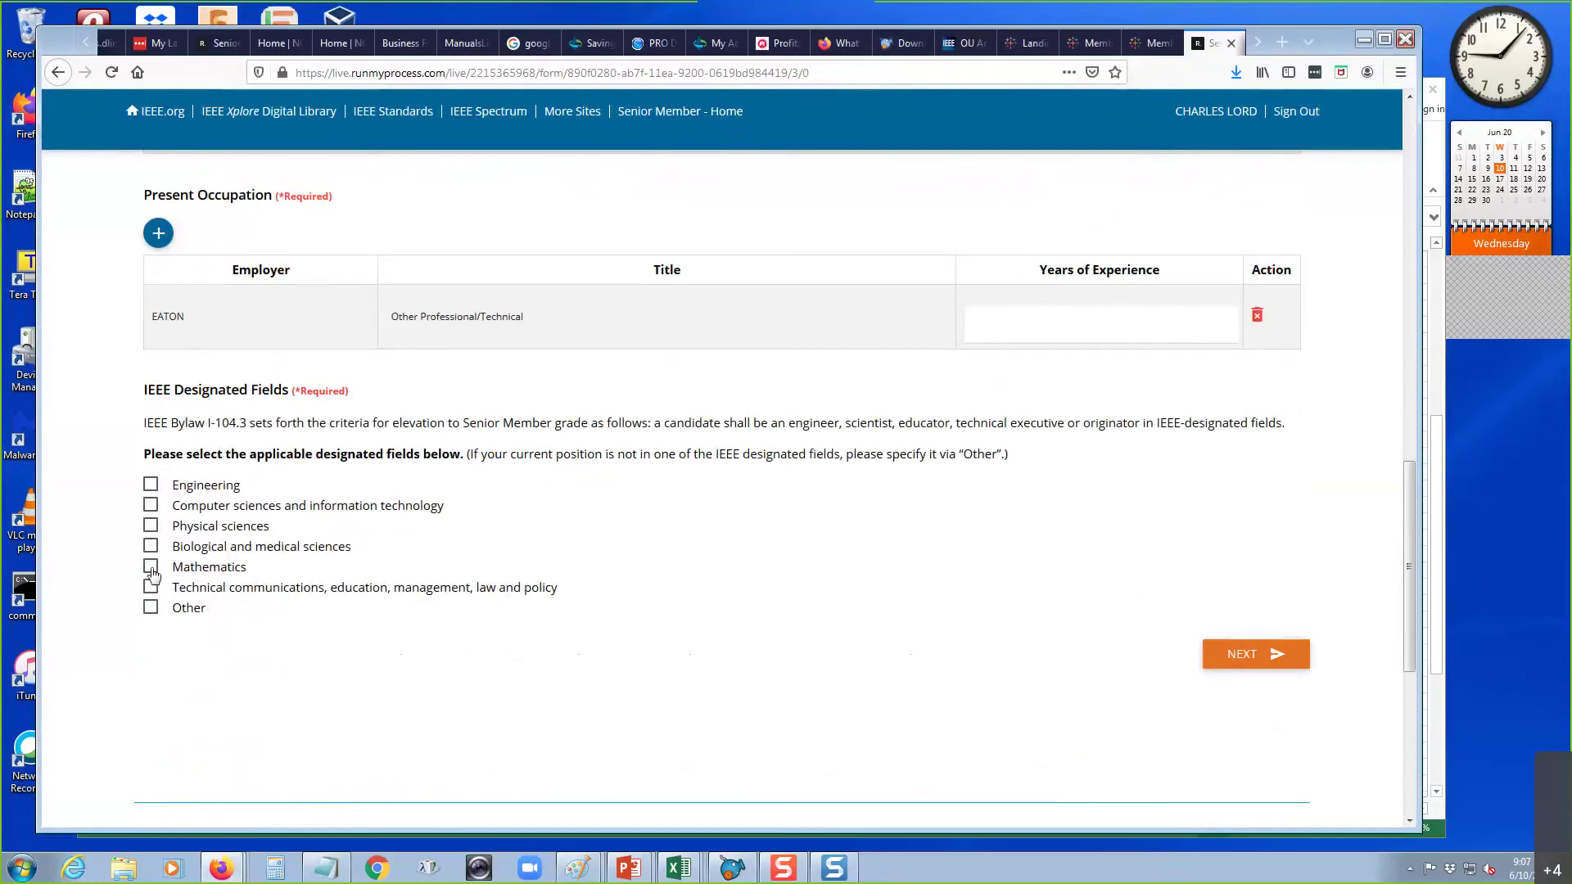
pyautogui.click(151, 485)
# - Set the start date of the nominee's Master of Science degree to August 2002
pyautogui.scroll(5, 982, 385)
pyautogui.click(1058, 450)
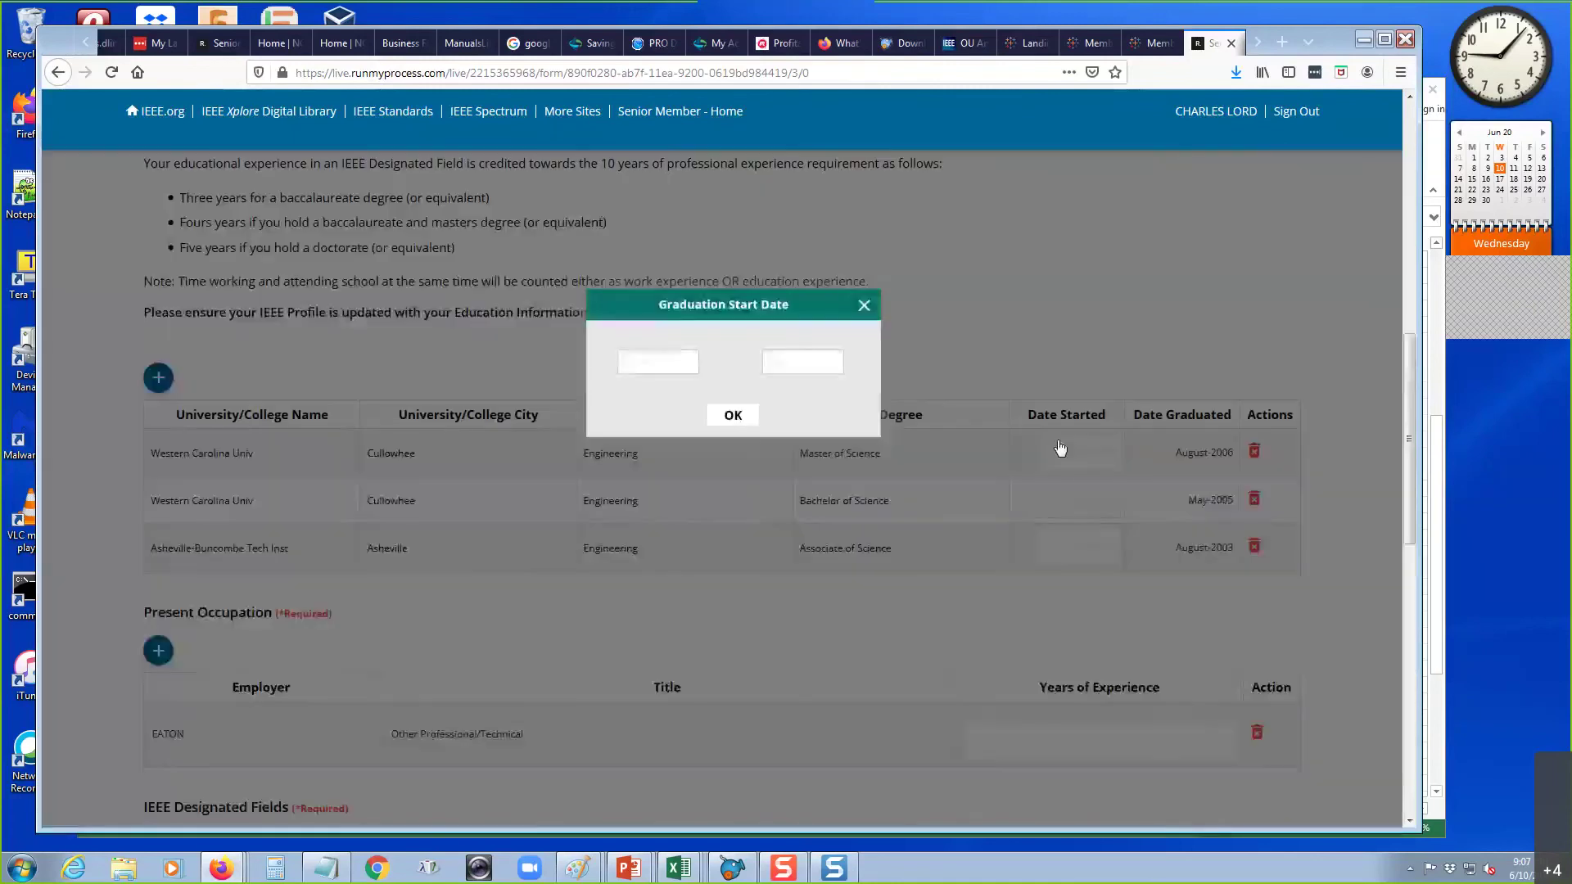
pyautogui.click(665, 361)
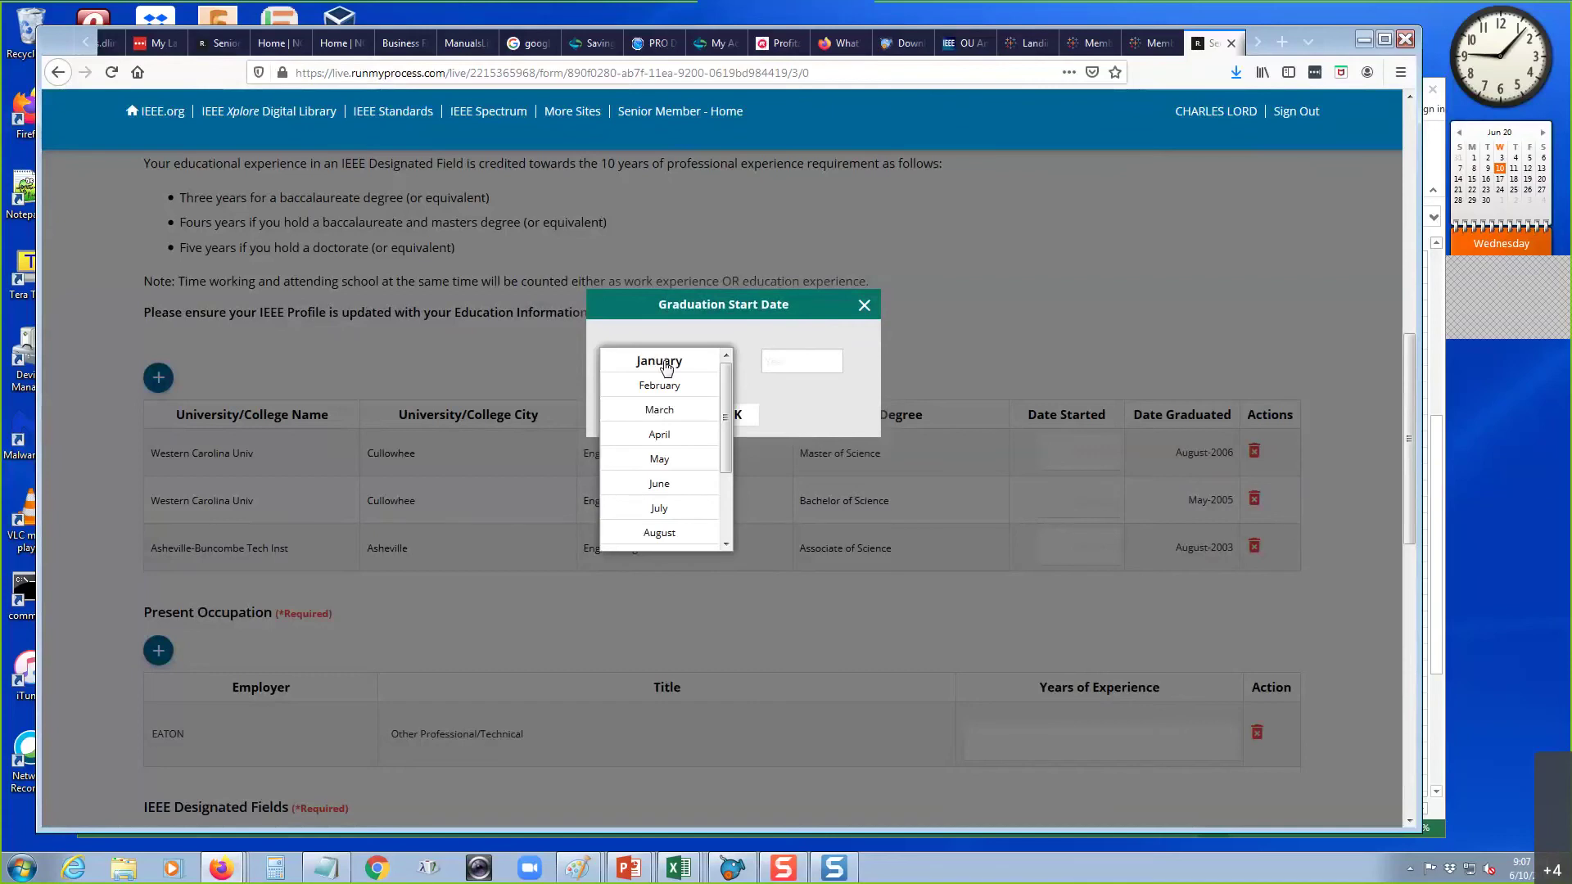
pyautogui.click(659, 534)
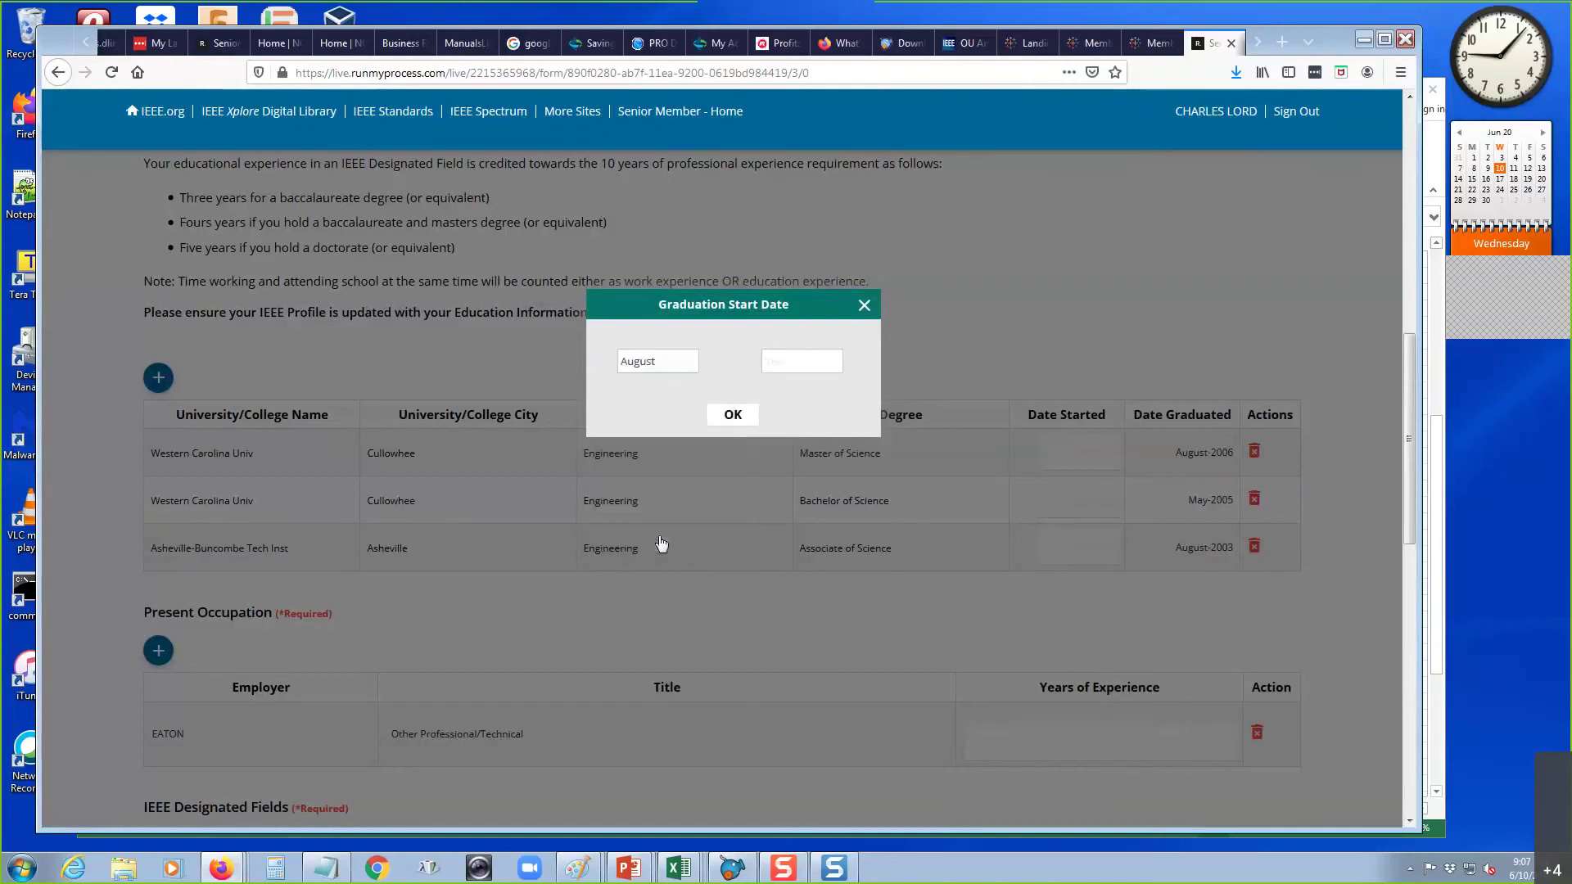
pyautogui.click(800, 361)
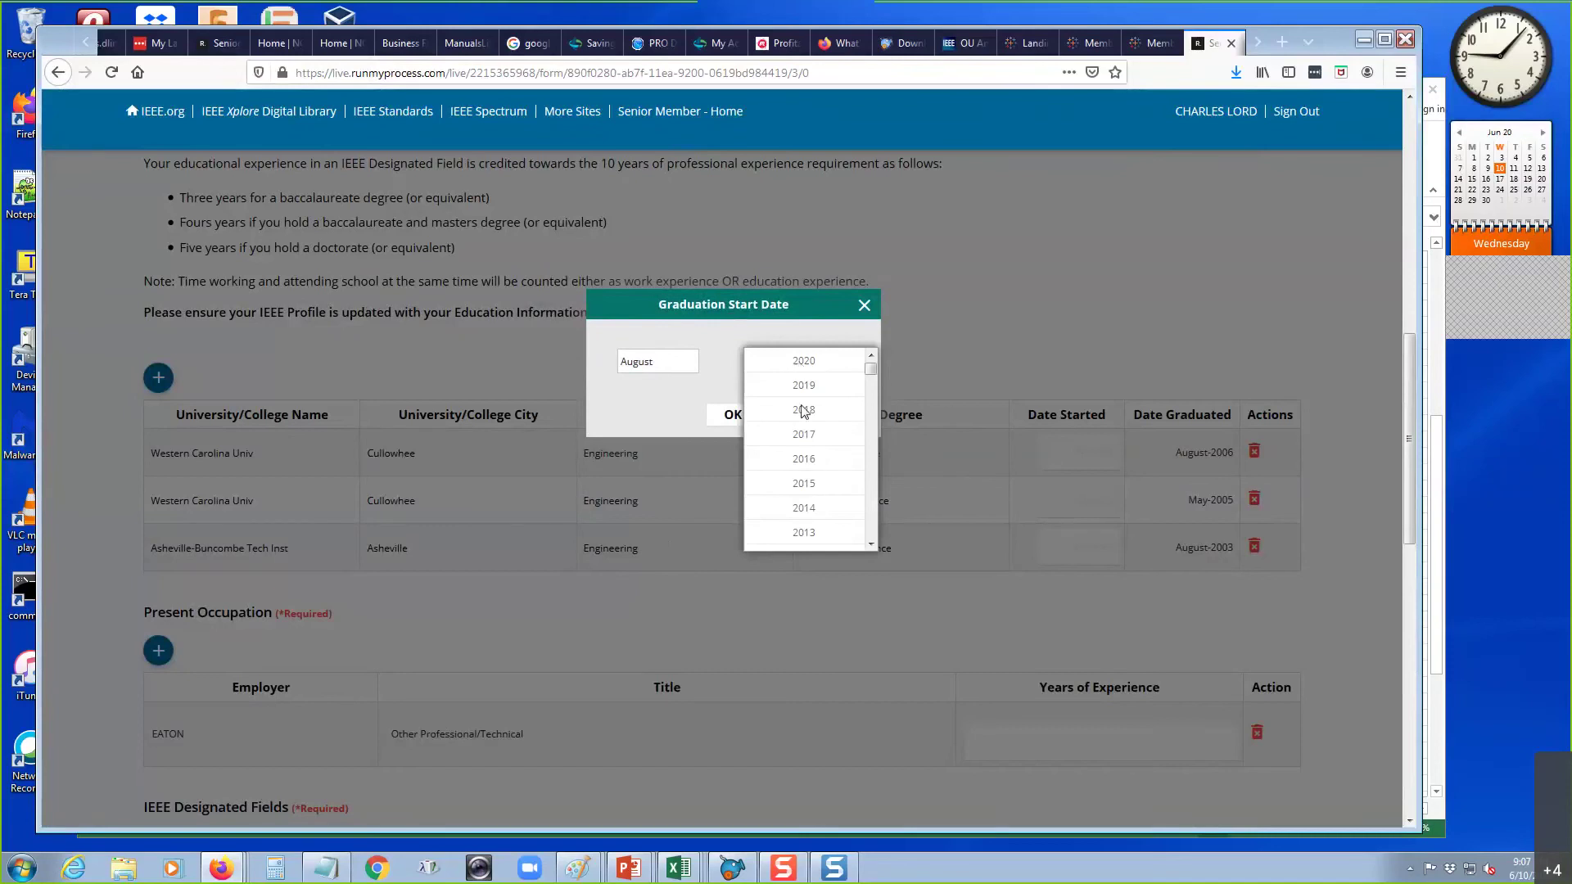
pyautogui.scroll(-5, 803, 411)
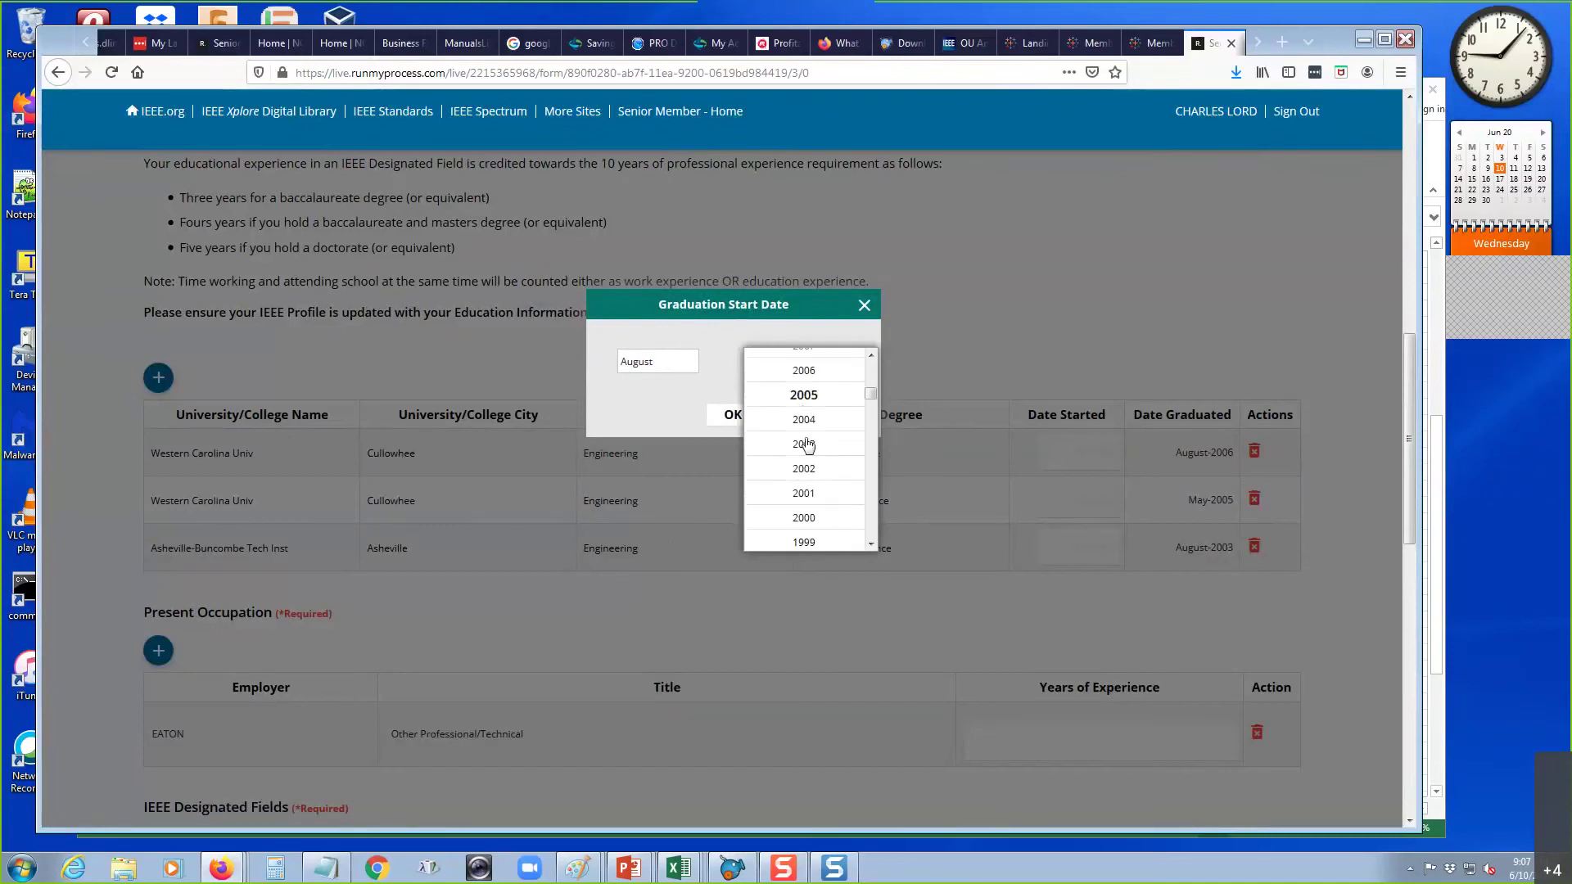
pyautogui.click(804, 469)
pyautogui.click(732, 414)
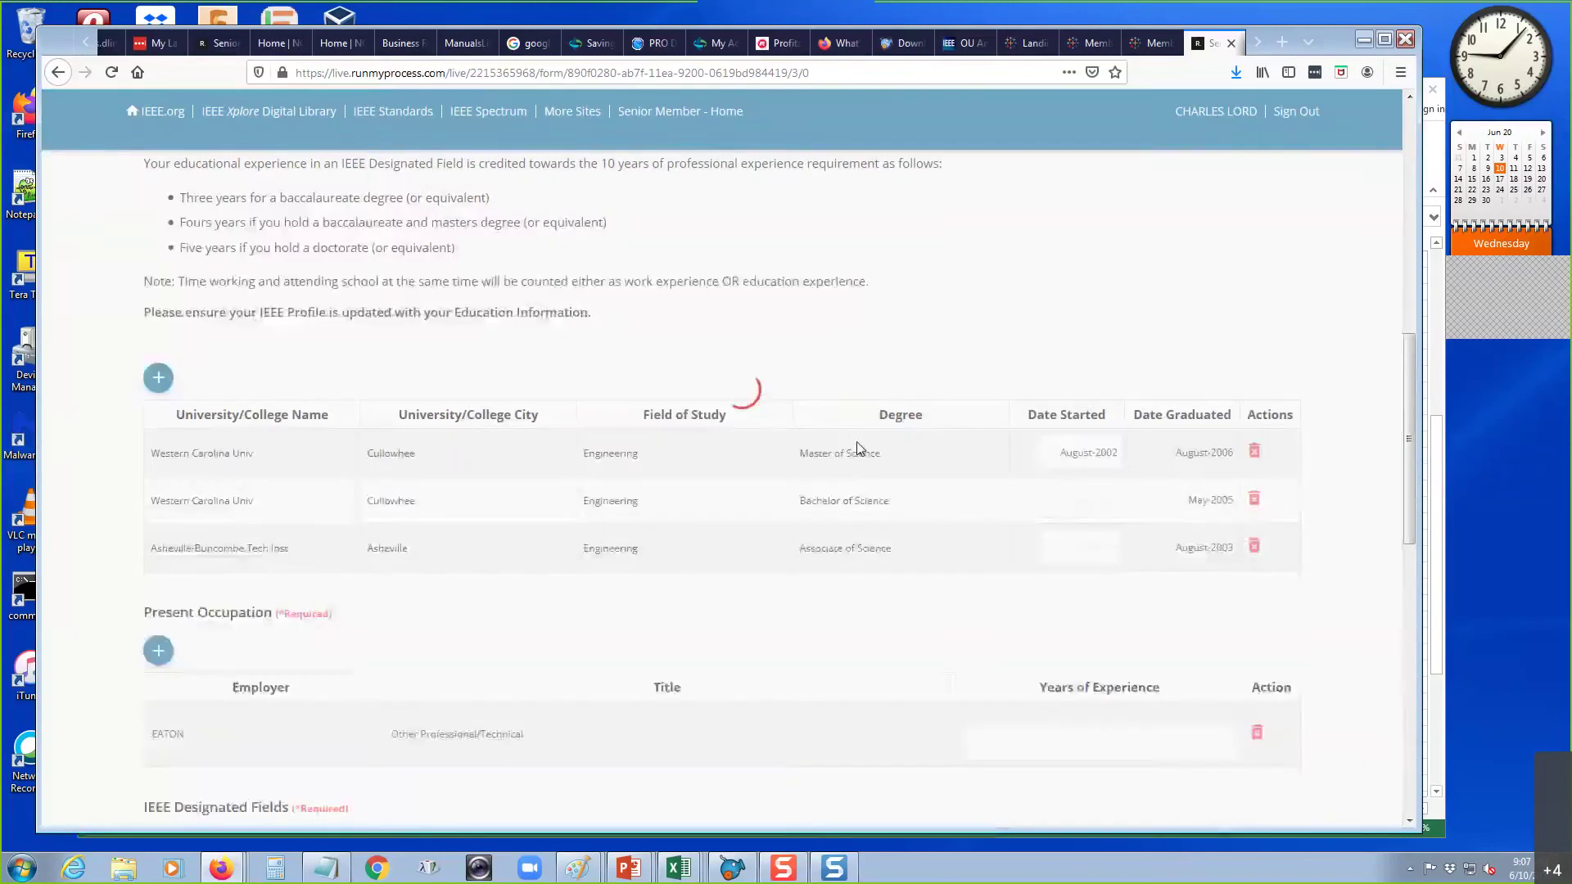
# - Enter 14 years of experience for the EATON occupation and continue to the Professional Experience section
pyautogui.scroll(-3, 1038, 514)
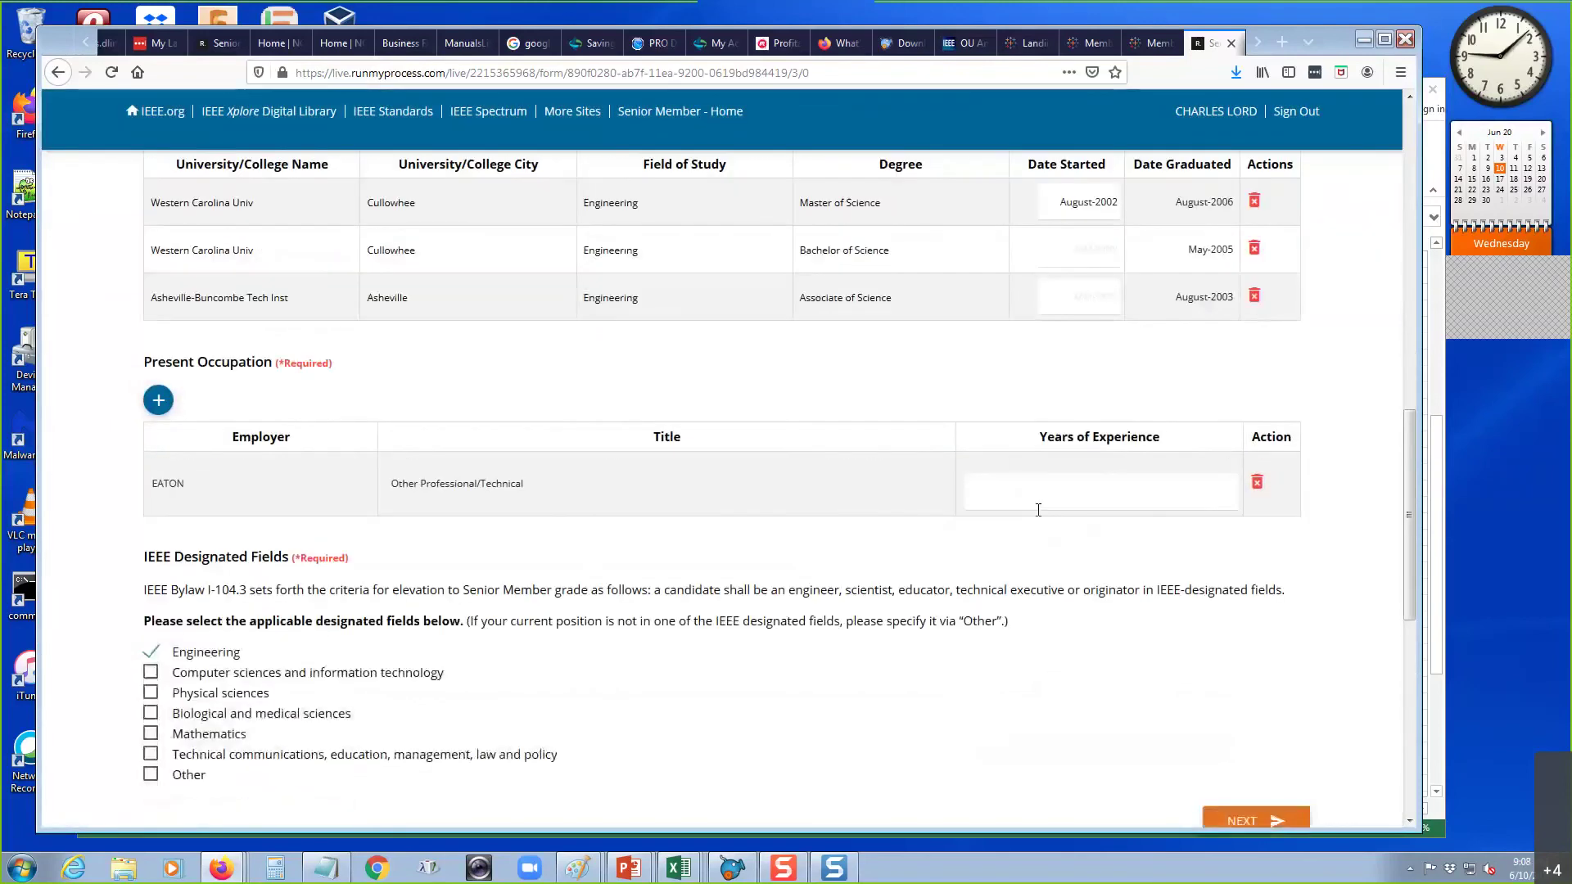
pyautogui.click(1085, 489)
pyautogui.write('14')
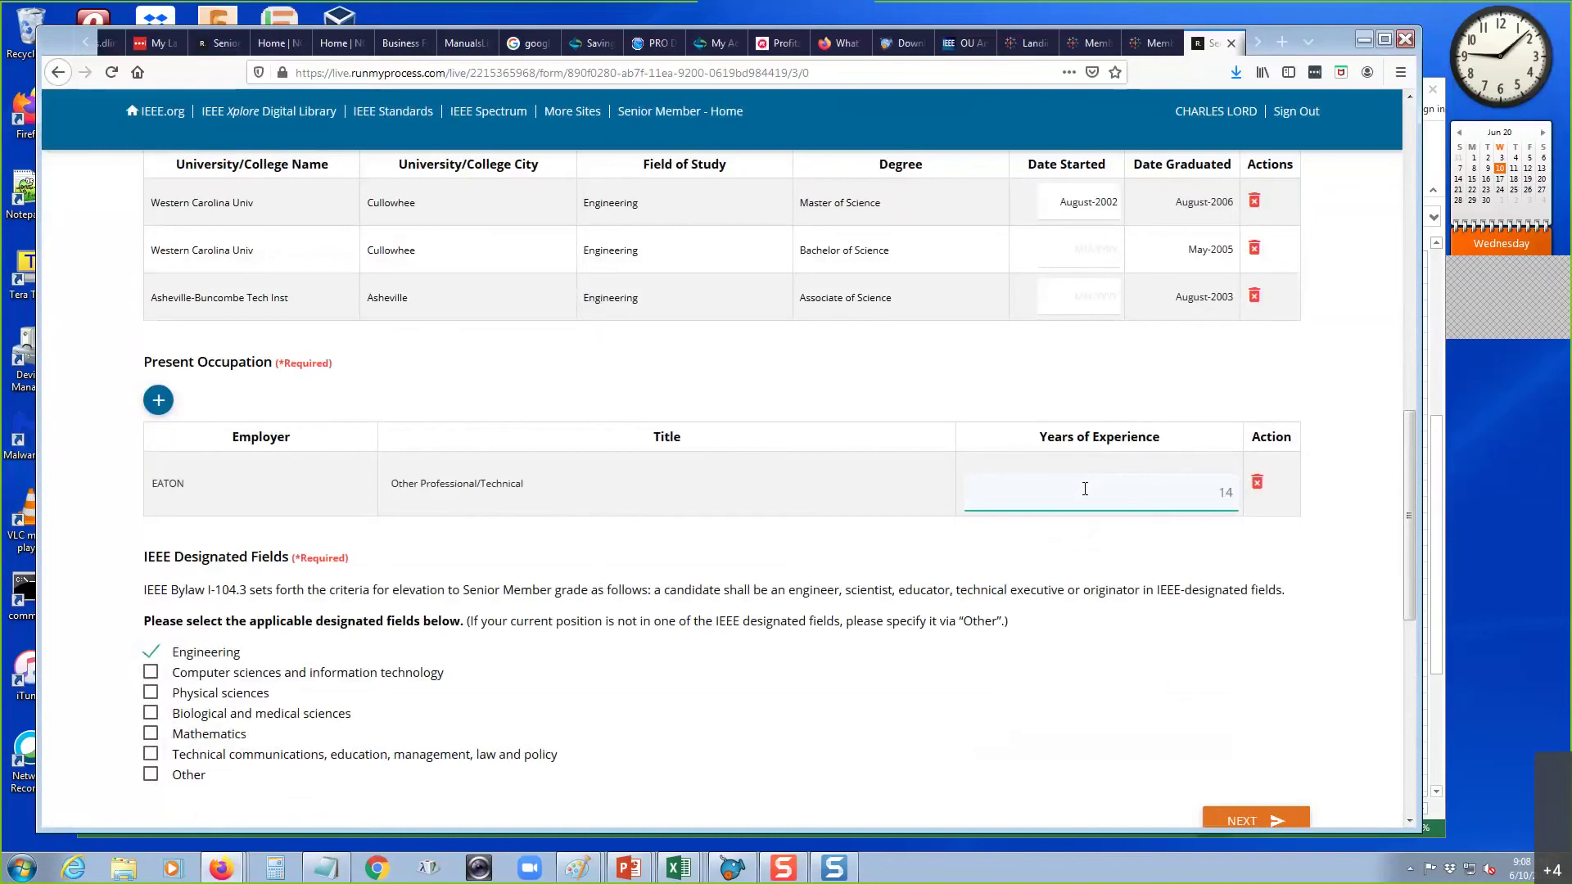
pyautogui.click(1069, 545)
pyautogui.scroll(-4, 1069, 545)
pyautogui.click(1229, 489)
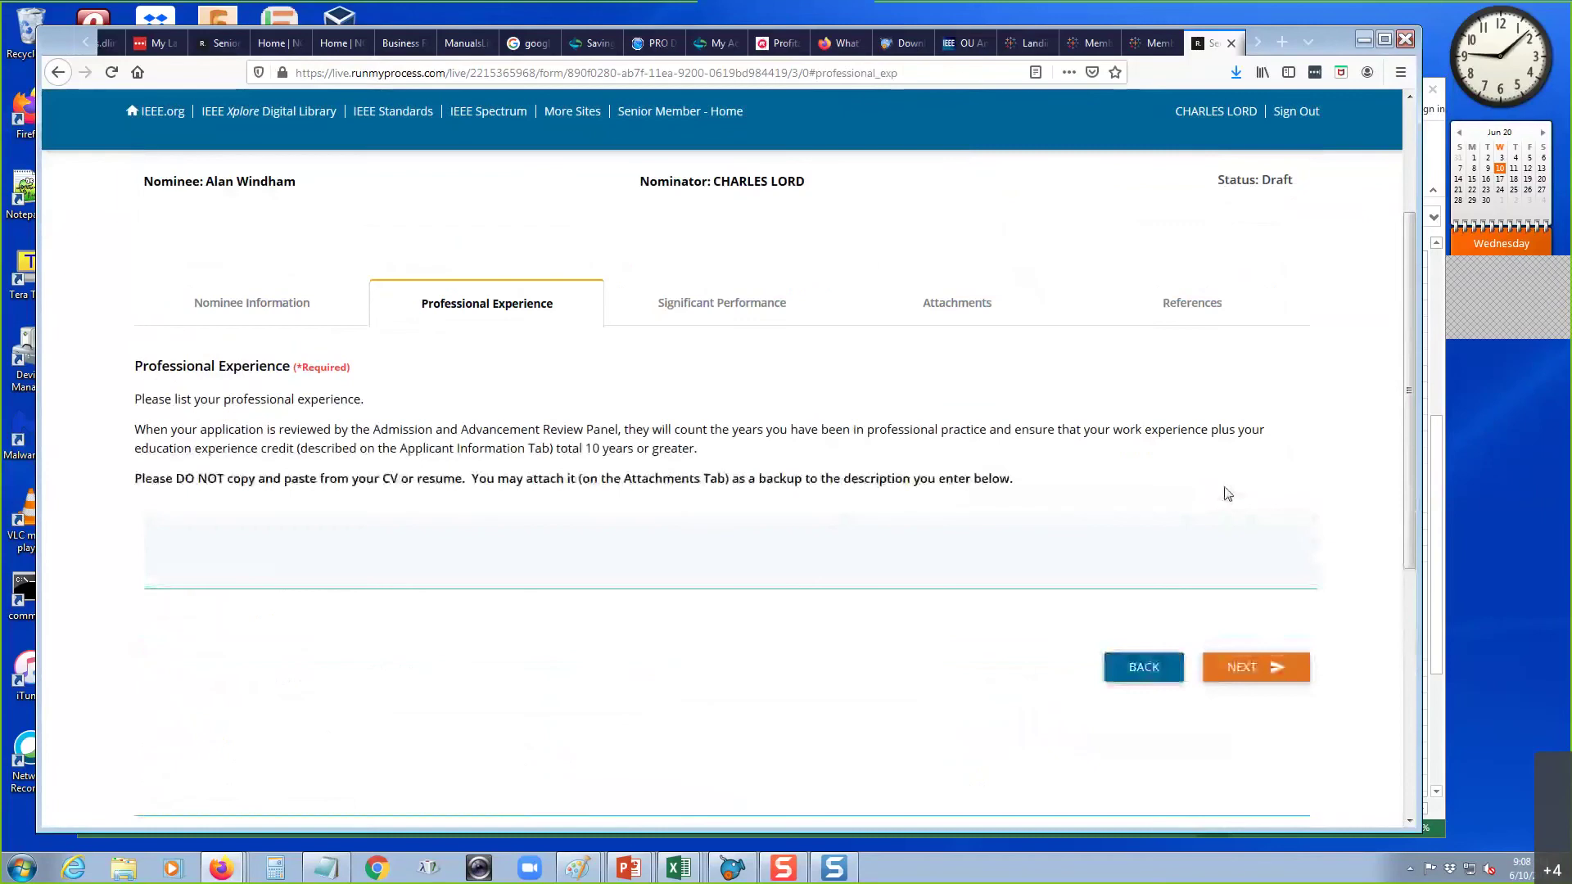
# - Enter "Senior Design Engineer for Eaton Corp for 14 years." as the professional experience and continue to Significant Performance
pyautogui.scroll(-3, 809, 478)
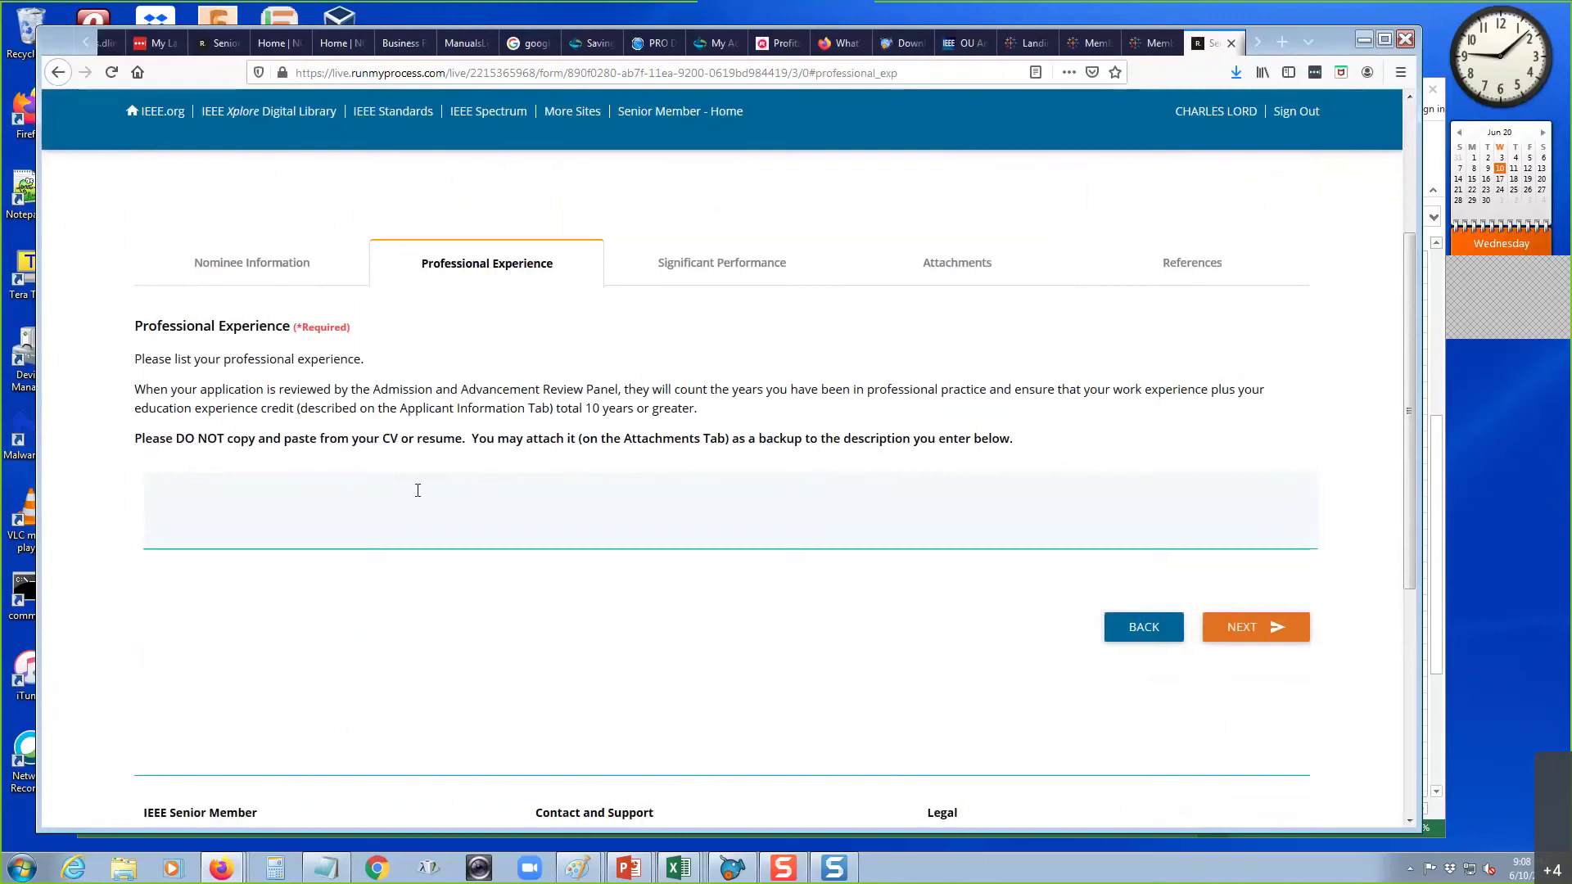
pyautogui.write('Engineer')
pyautogui.press('Home')
pyautogui.write('Design')
pyautogui.press('Home')
pyautogui.write('Senior Design Engineer for Eaton Corp for 14 years')
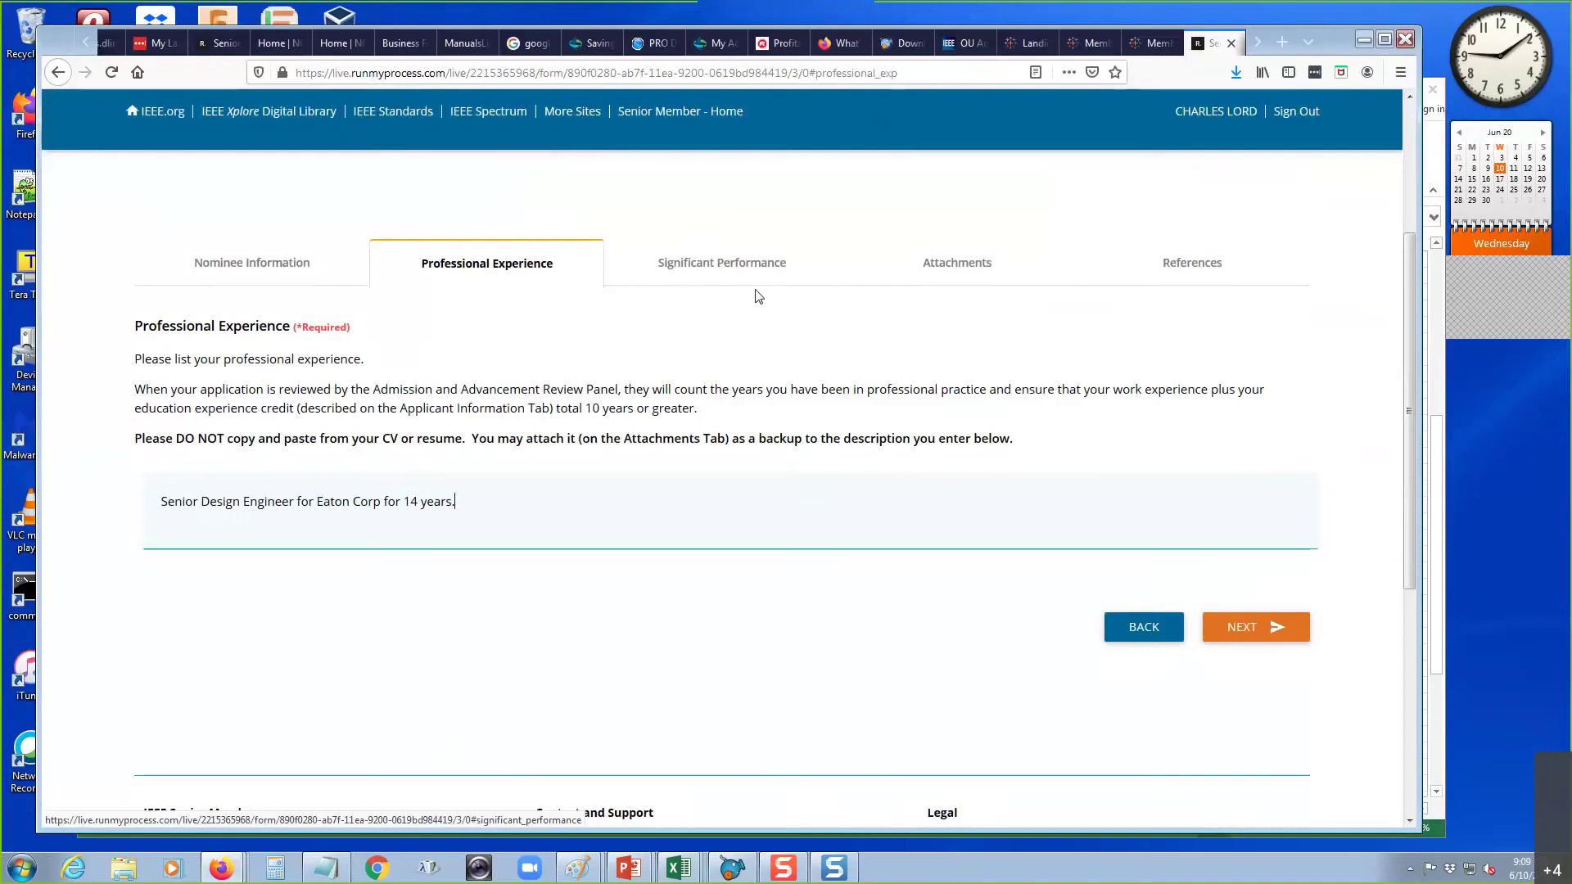
pyautogui.click(1237, 631)
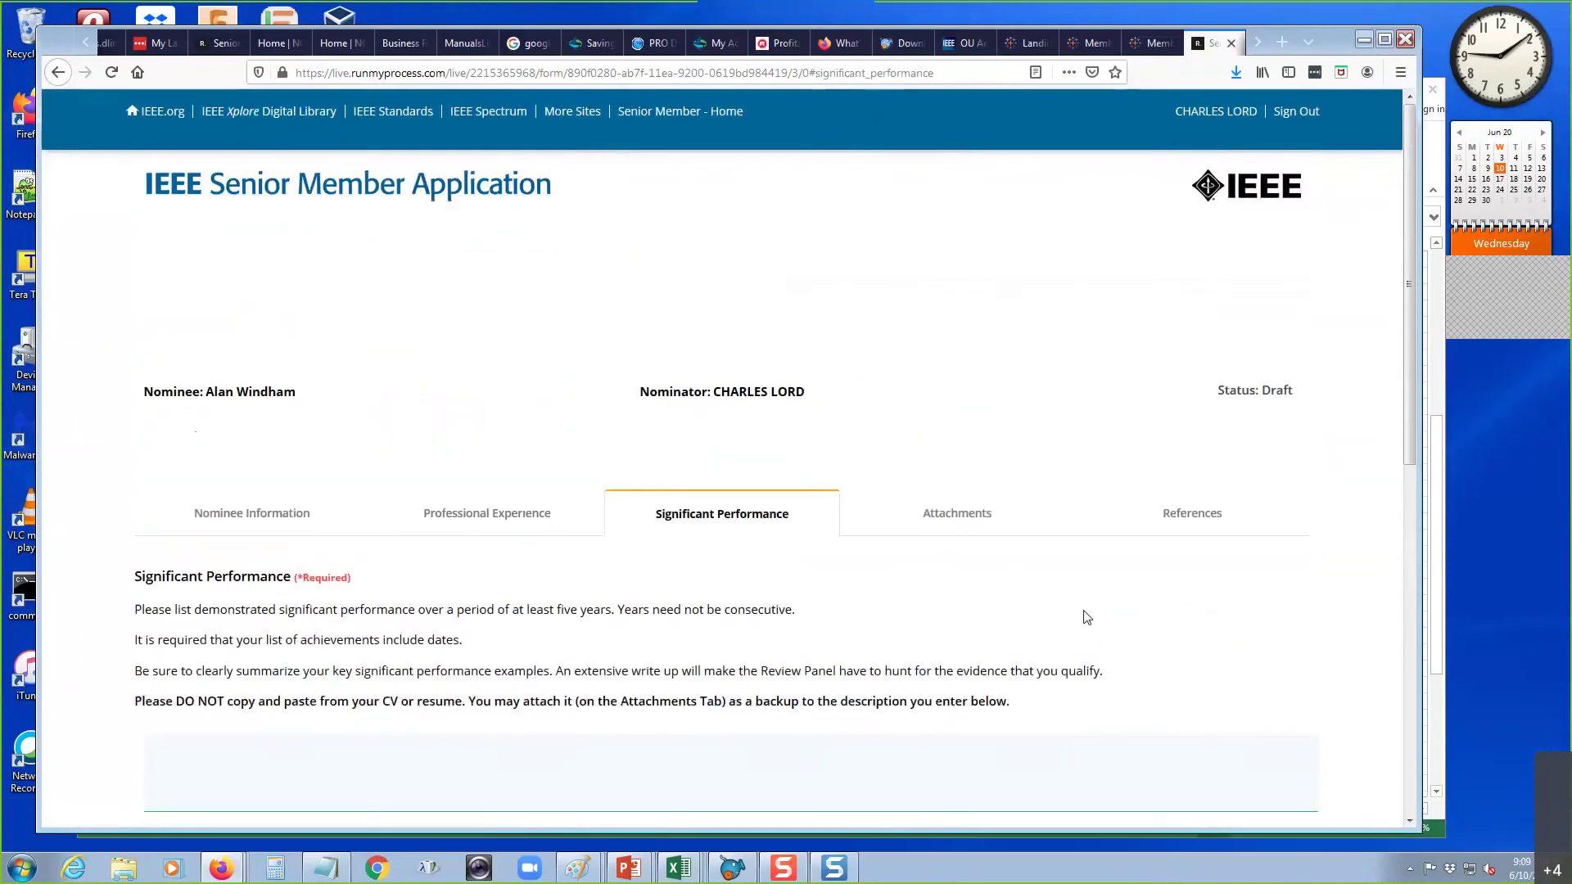
# - Enter "Over last 8 years received five patents" as the first significant performance entry
pyautogui.scroll(-3, 733, 560)
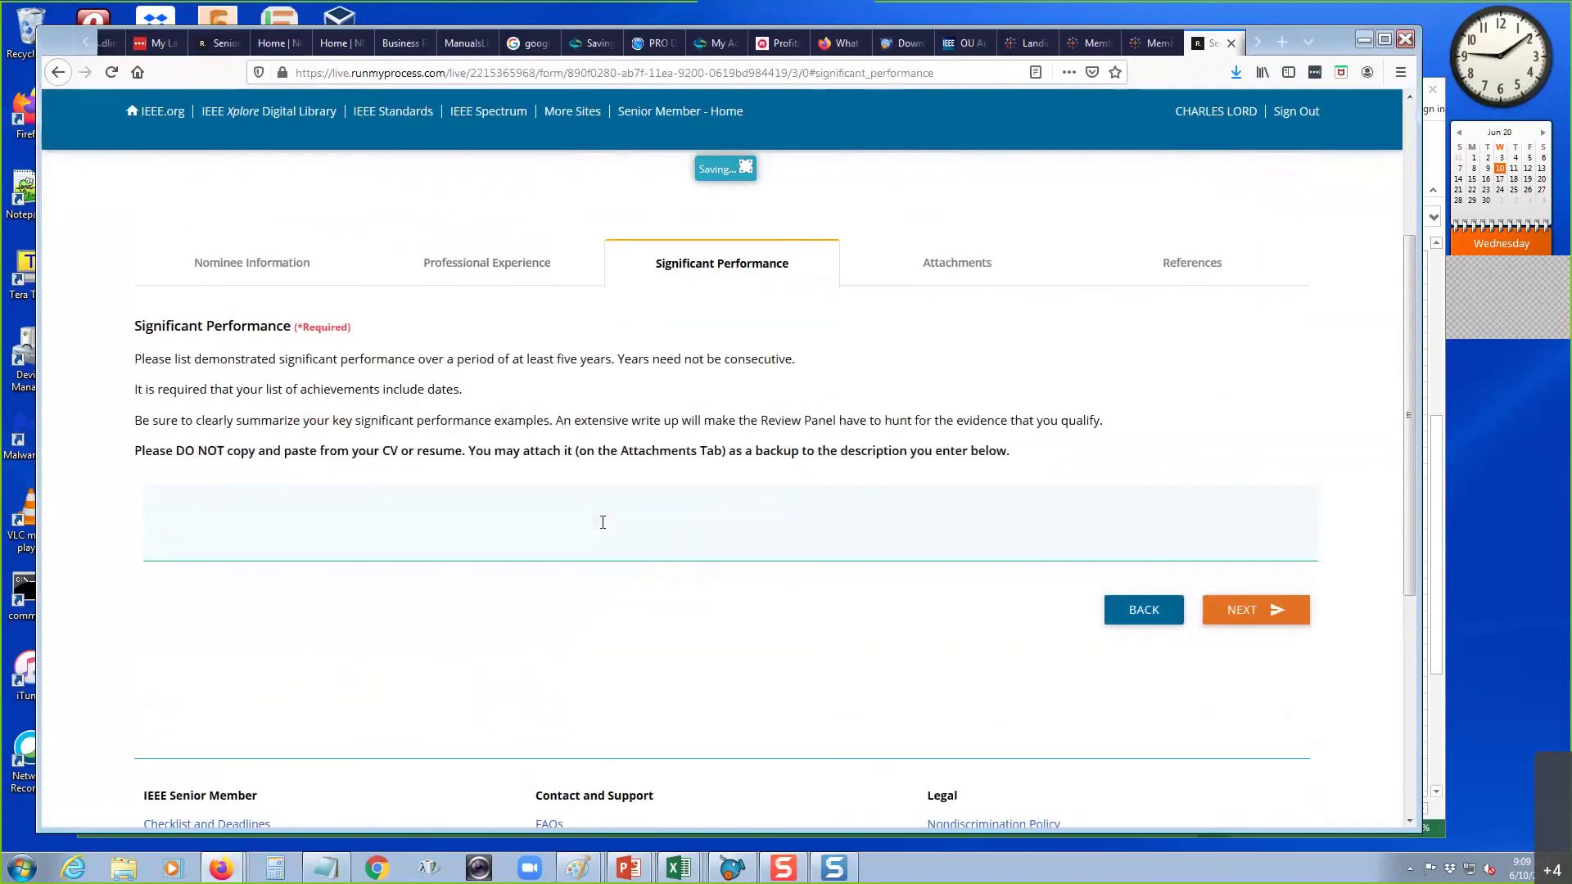
pyautogui.click(374, 489)
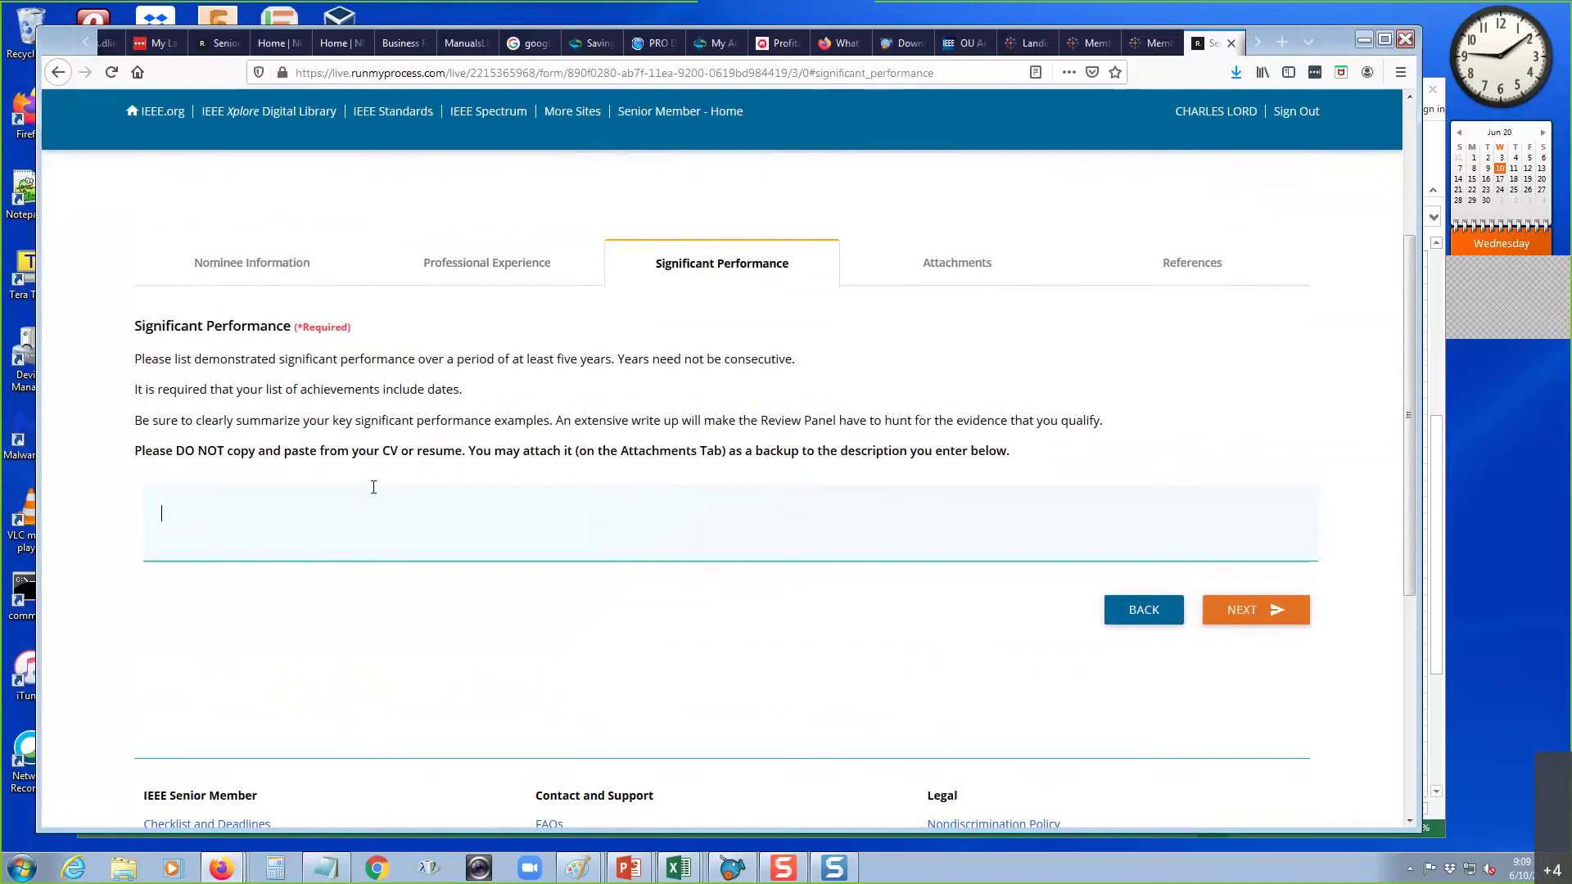
pyautogui.write('Over lats')
pyautogui.press('BackSpace')
pyautogui.press('BackSpace')
pyautogui.write('st 8 years received five patents ')
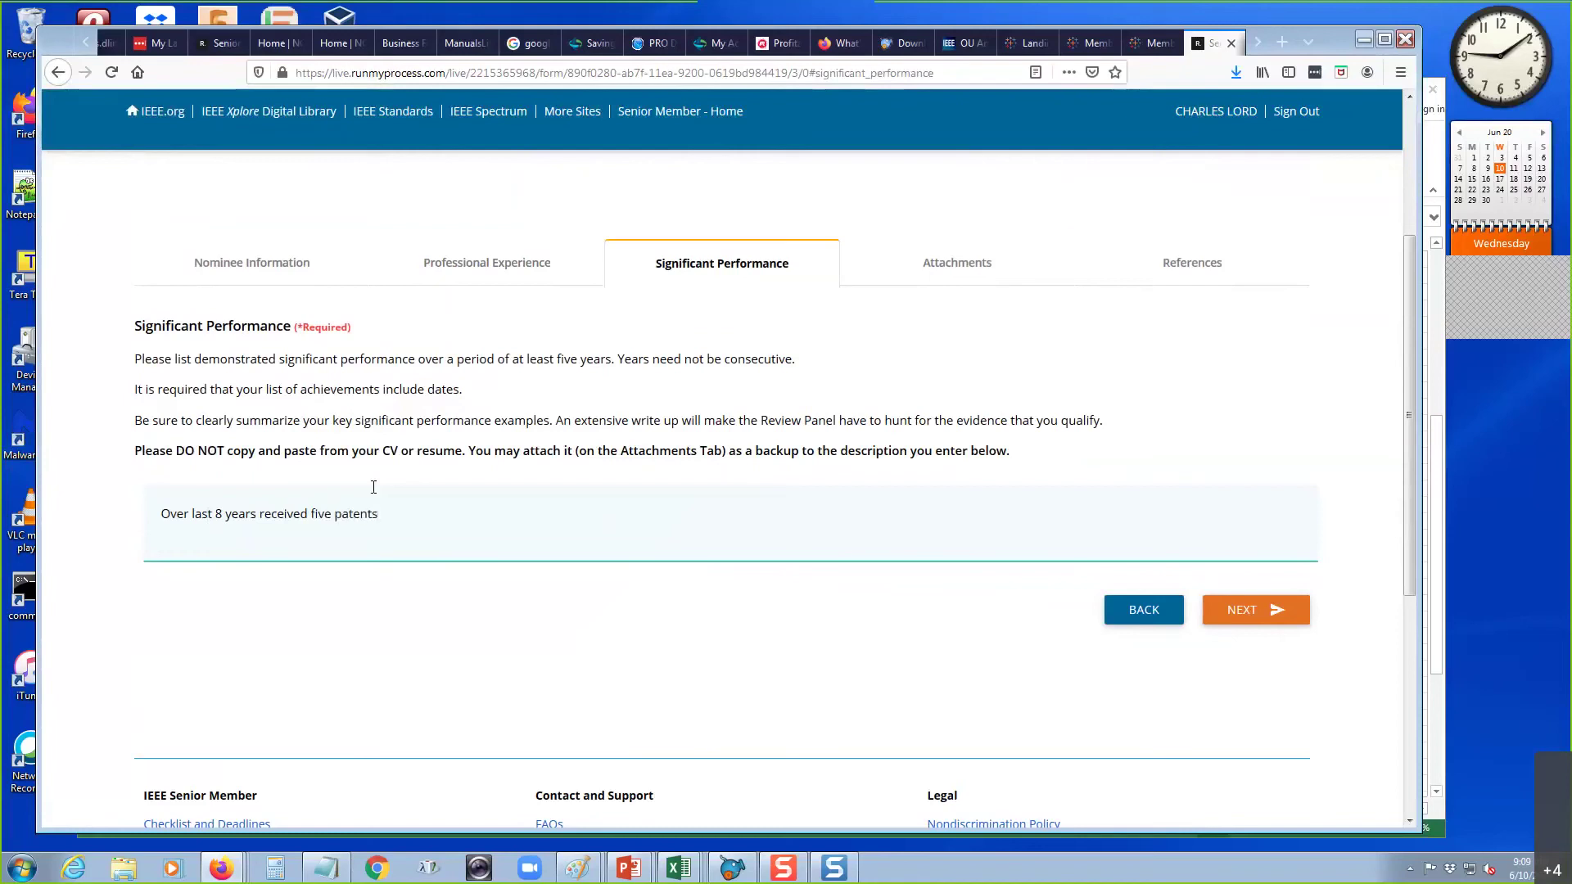
# - Add a second significant performance line reading "Was head of three product development projects over"
pyautogui.write('Was ')
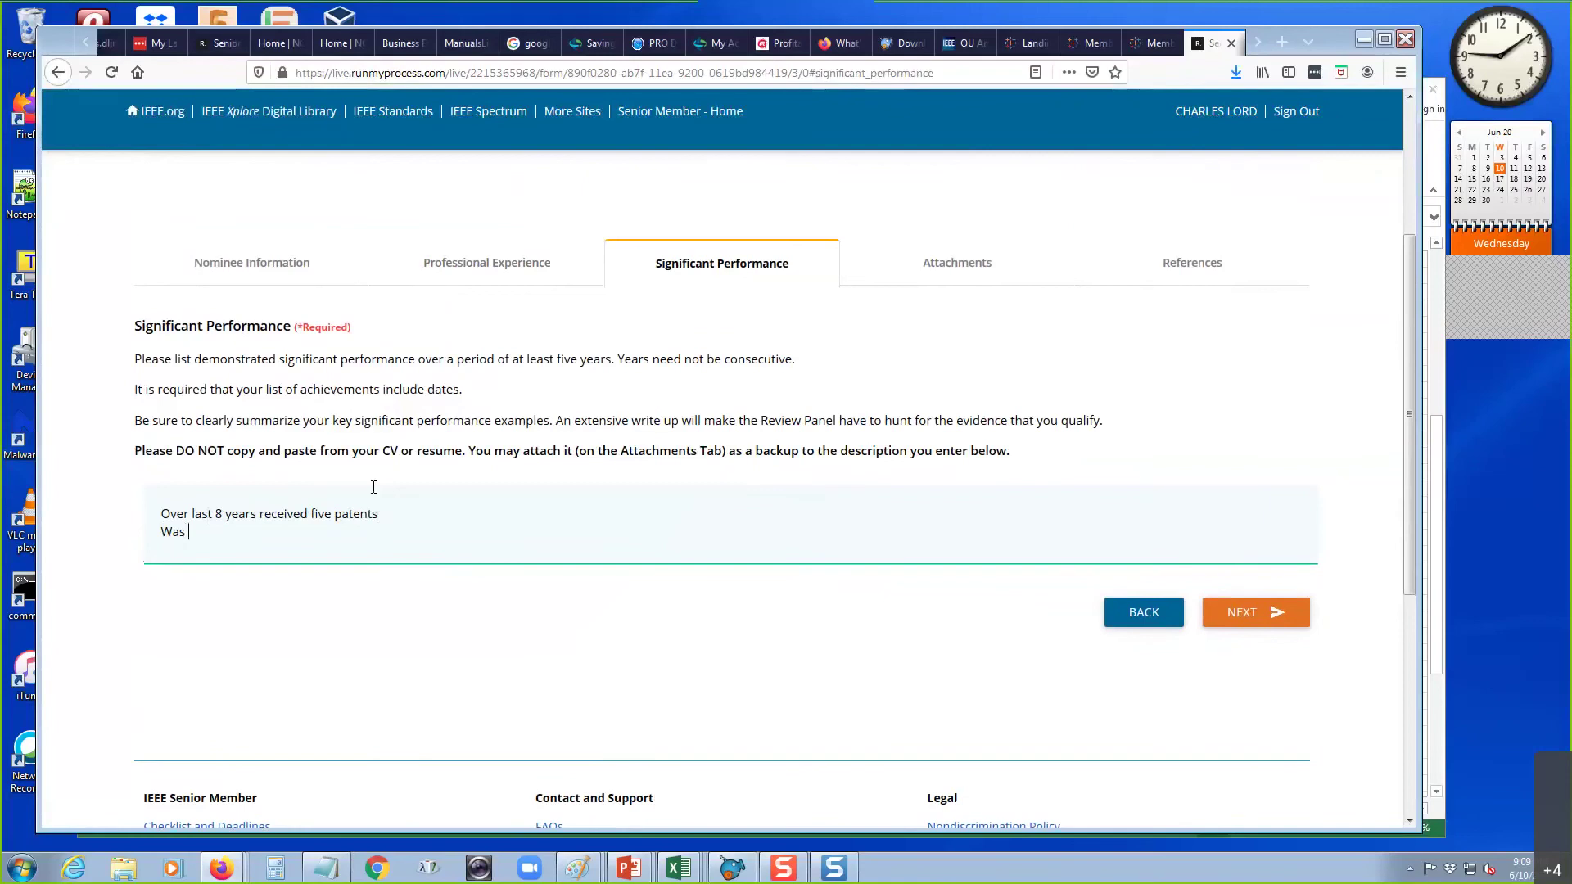
pyautogui.write('head of three product development')
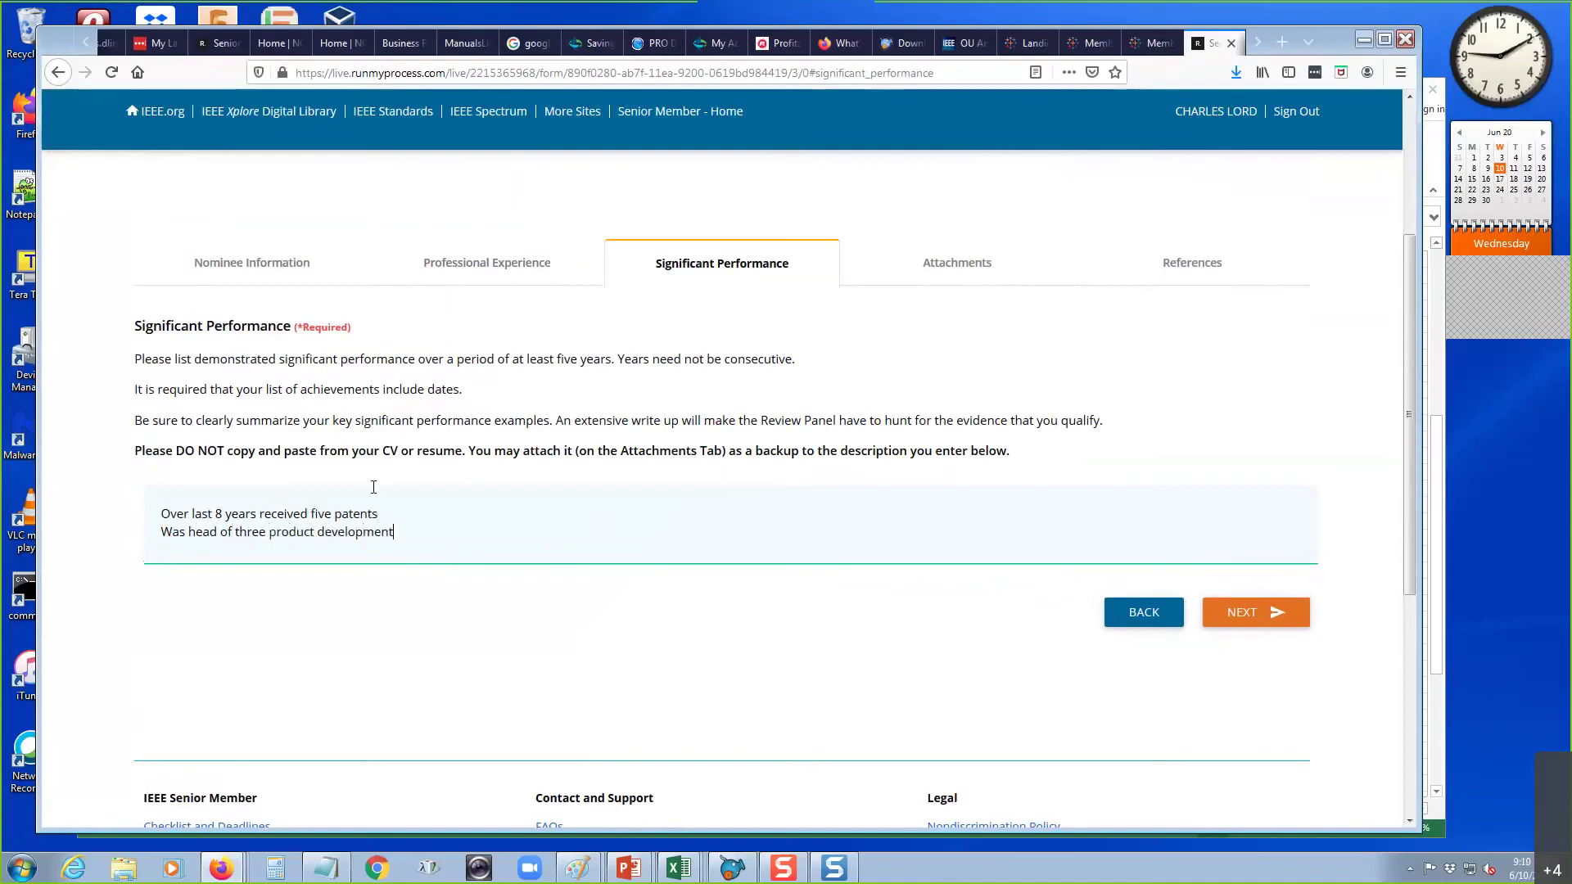
pyautogui.write(' projects')
pyautogui.write(' over')
# - Add the date (2004) to the patents line and (2001-2012) to the product development projects line
pyautogui.write('20')
pyautogui.write('0')
pyautogui.write('4)')
pyautogui.click(502, 532)
pyautogui.write('(2')
pyautogui.write('007-')
pyautogui.write('20')
pyautogui.write('12')
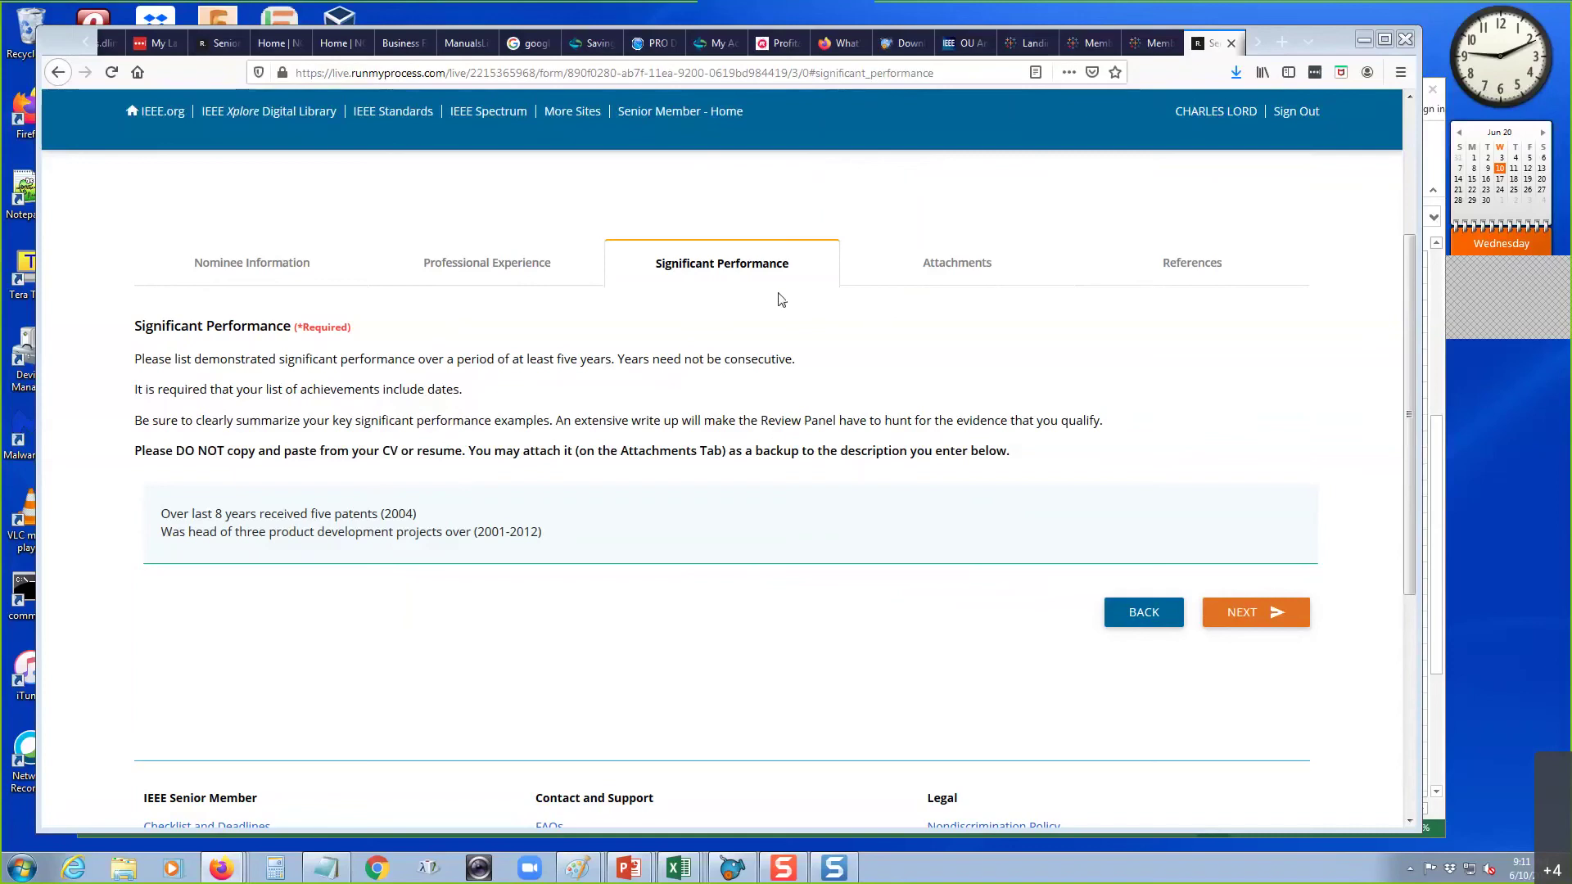
# - Open the Attachments section and set the attachment type to Curriculum Vitae
pyautogui.click(961, 280)
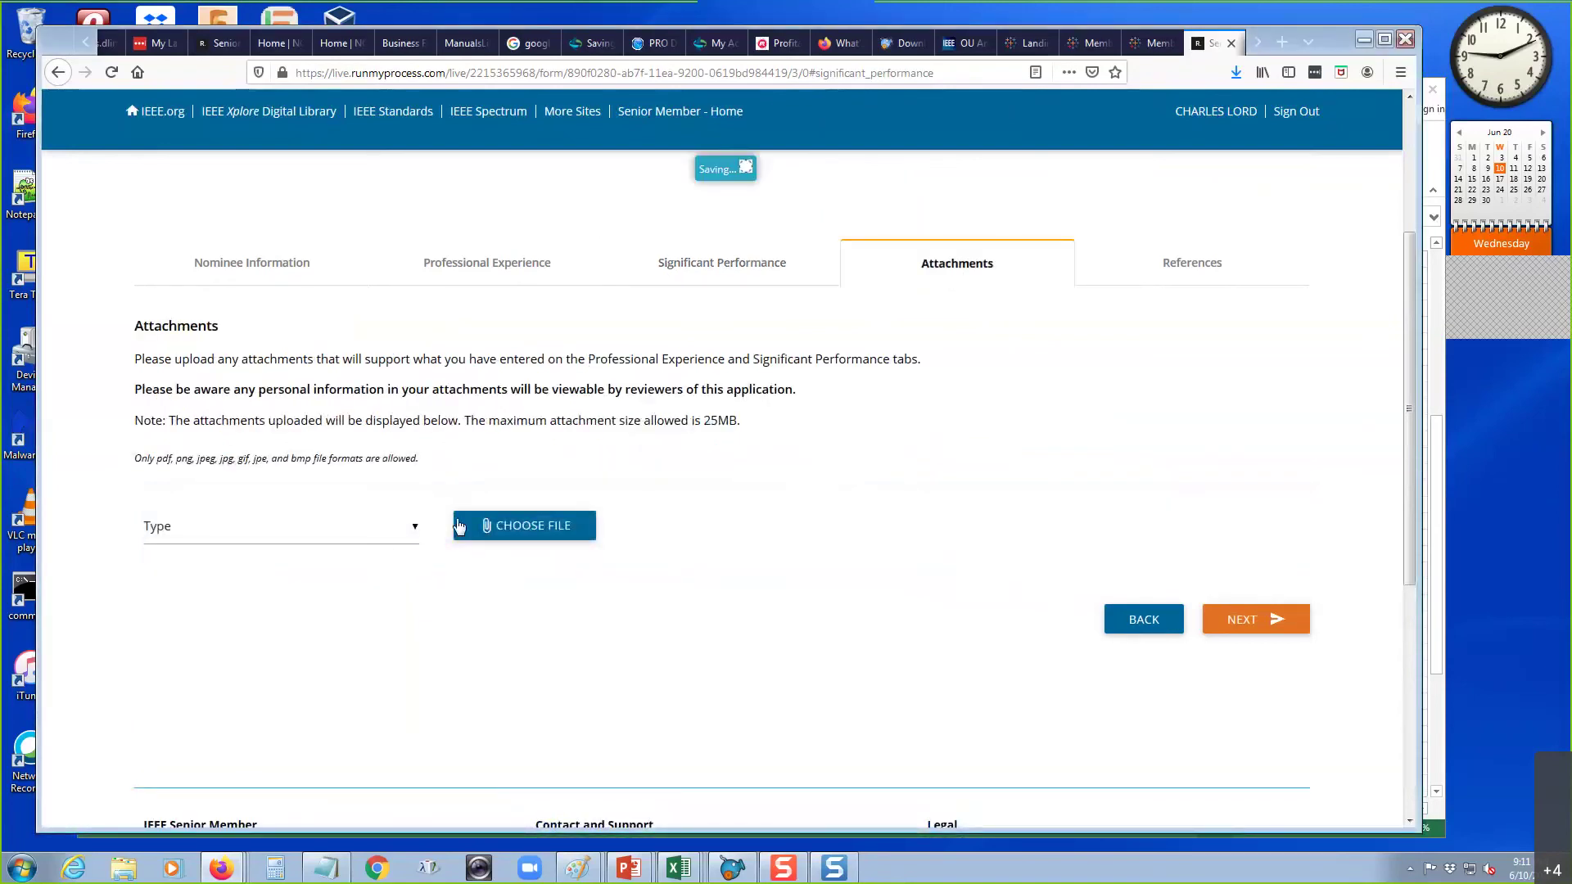
pyautogui.click(414, 532)
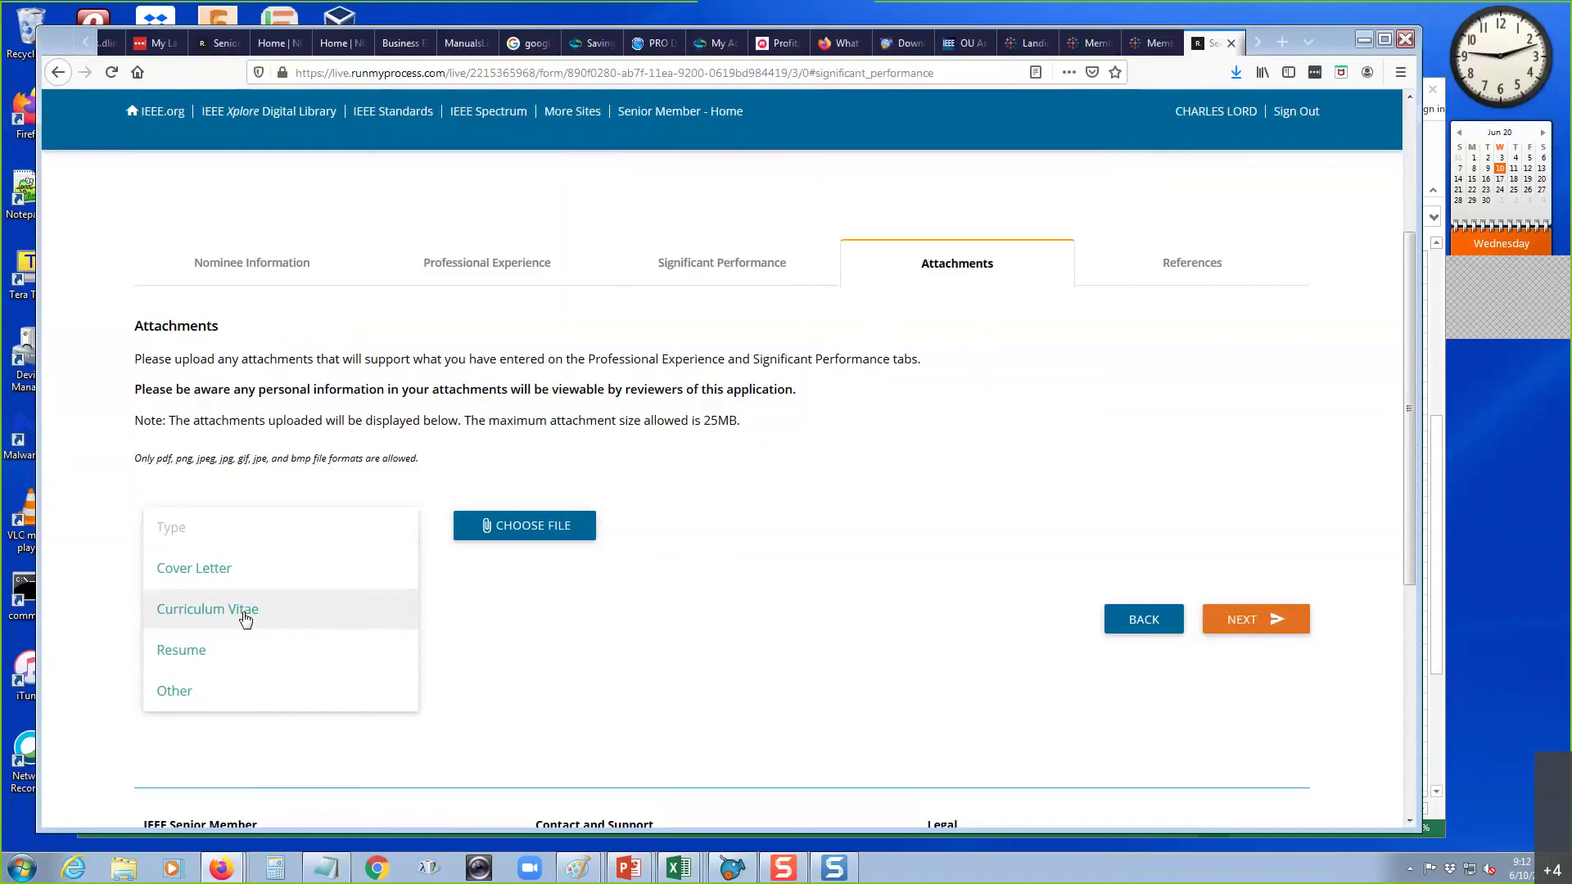
pyautogui.click(244, 612)
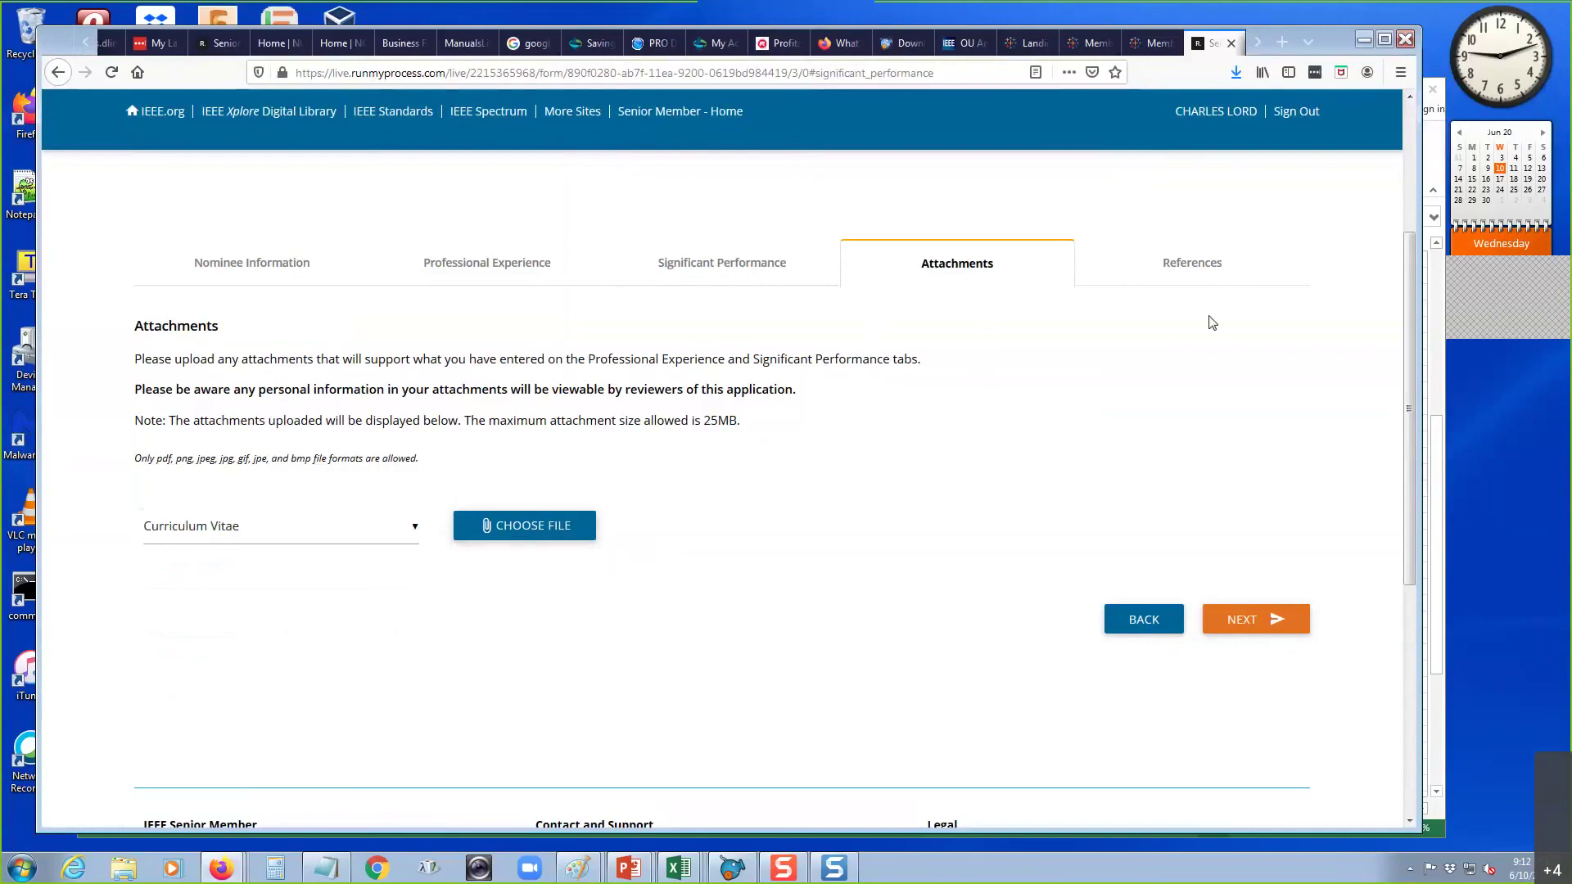
# - Continue to the References section and activate the reference's member number entry
pyautogui.click(1235, 622)
pyautogui.scroll(-3, 849, 609)
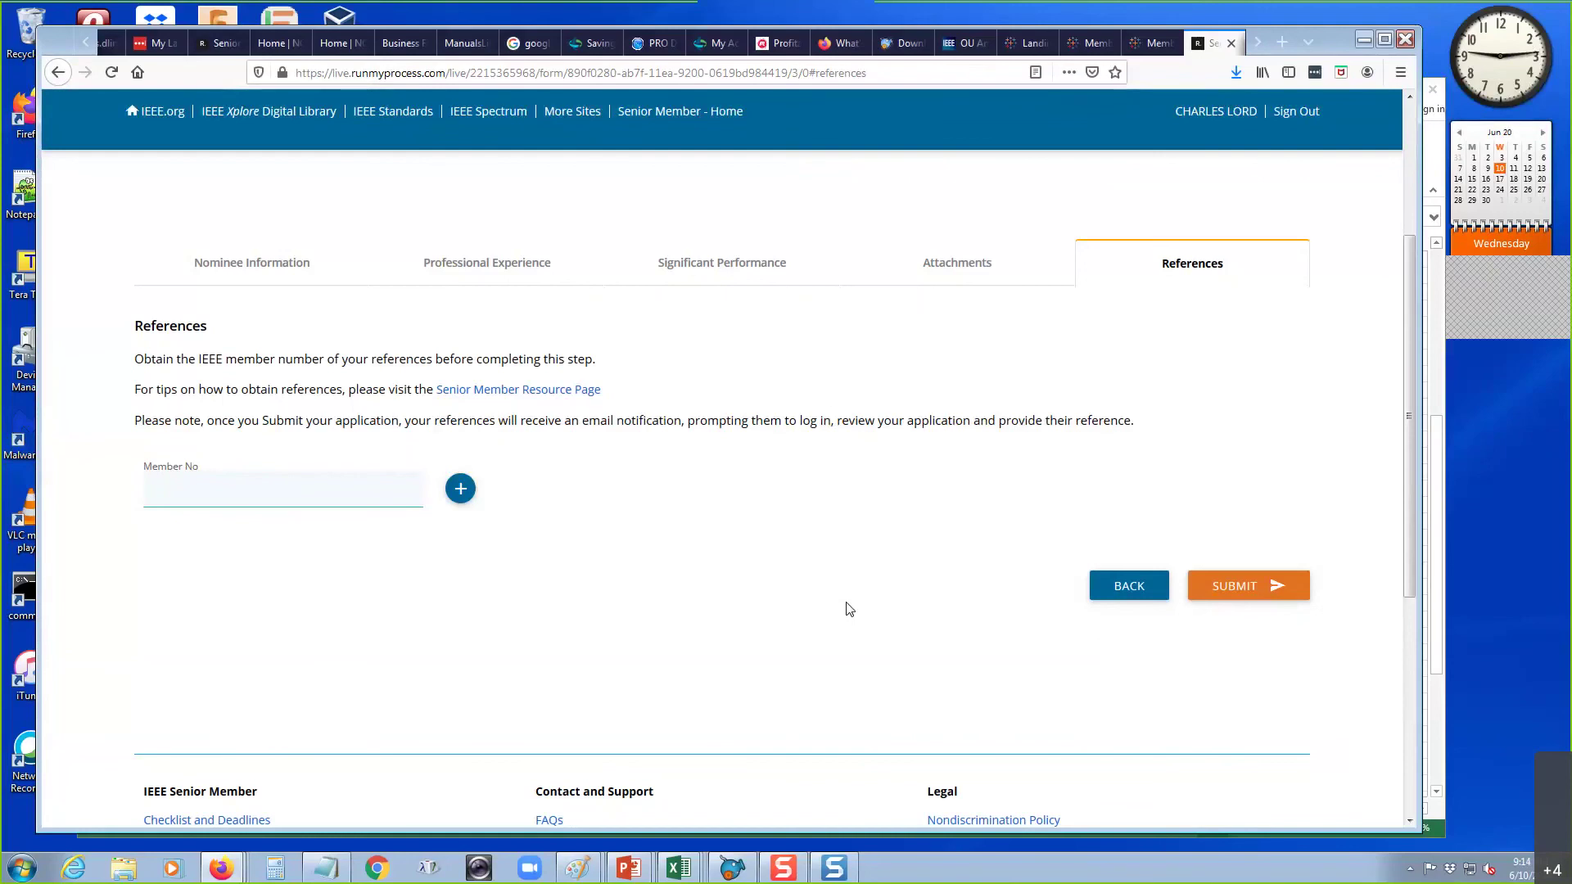
pyautogui.click(200, 495)
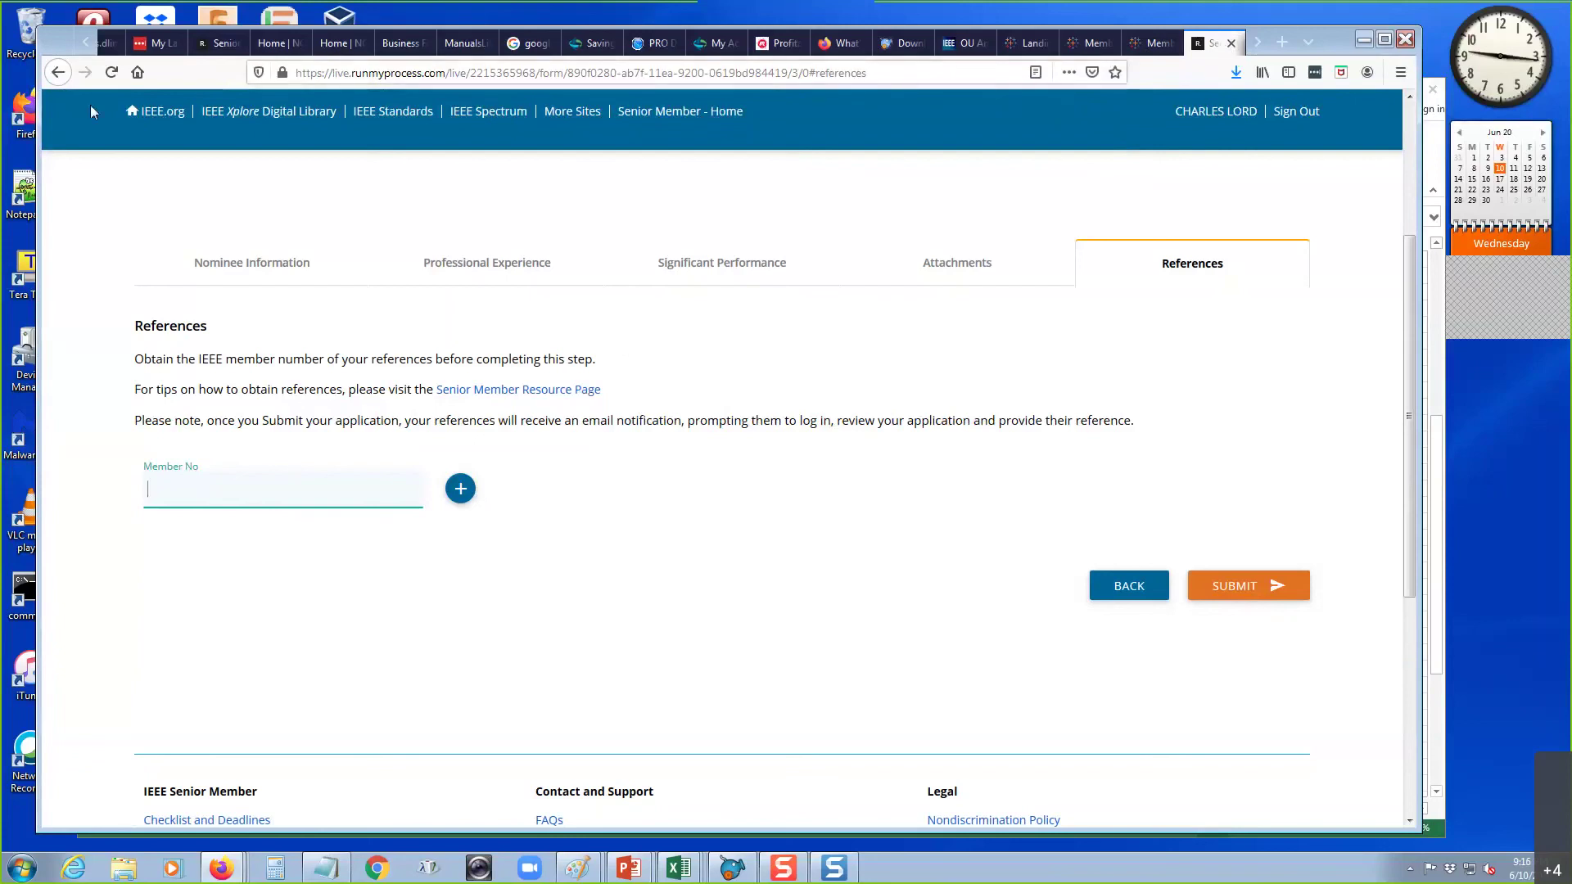
# - Return to the Senior Member home page without submitting and view the draft application under My Nominations
pyautogui.click(57, 72)
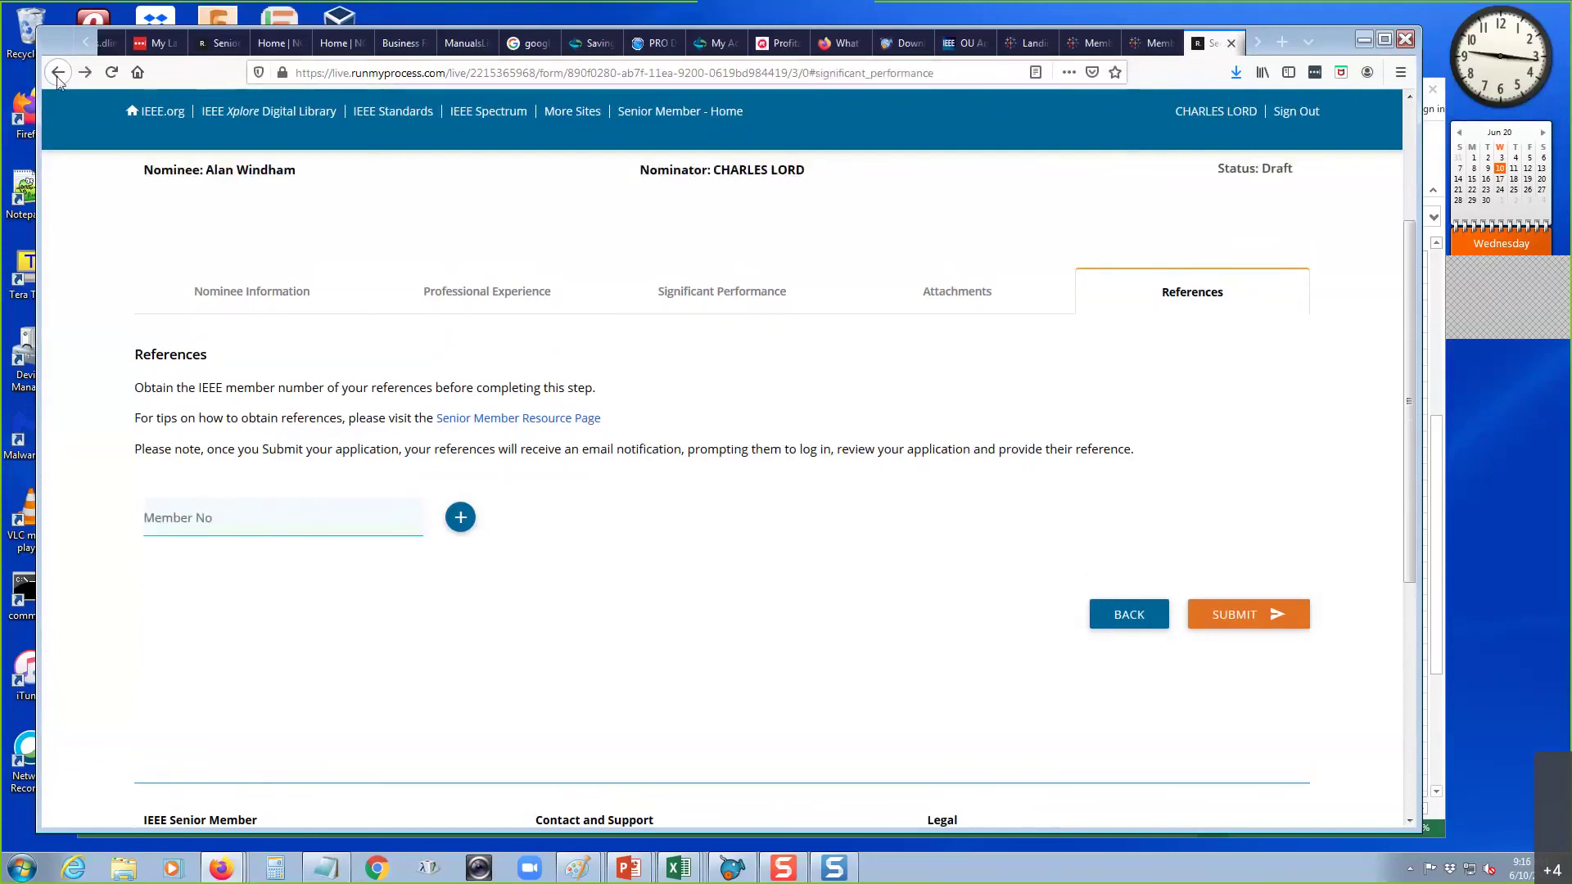
pyautogui.rightClick(57, 74)
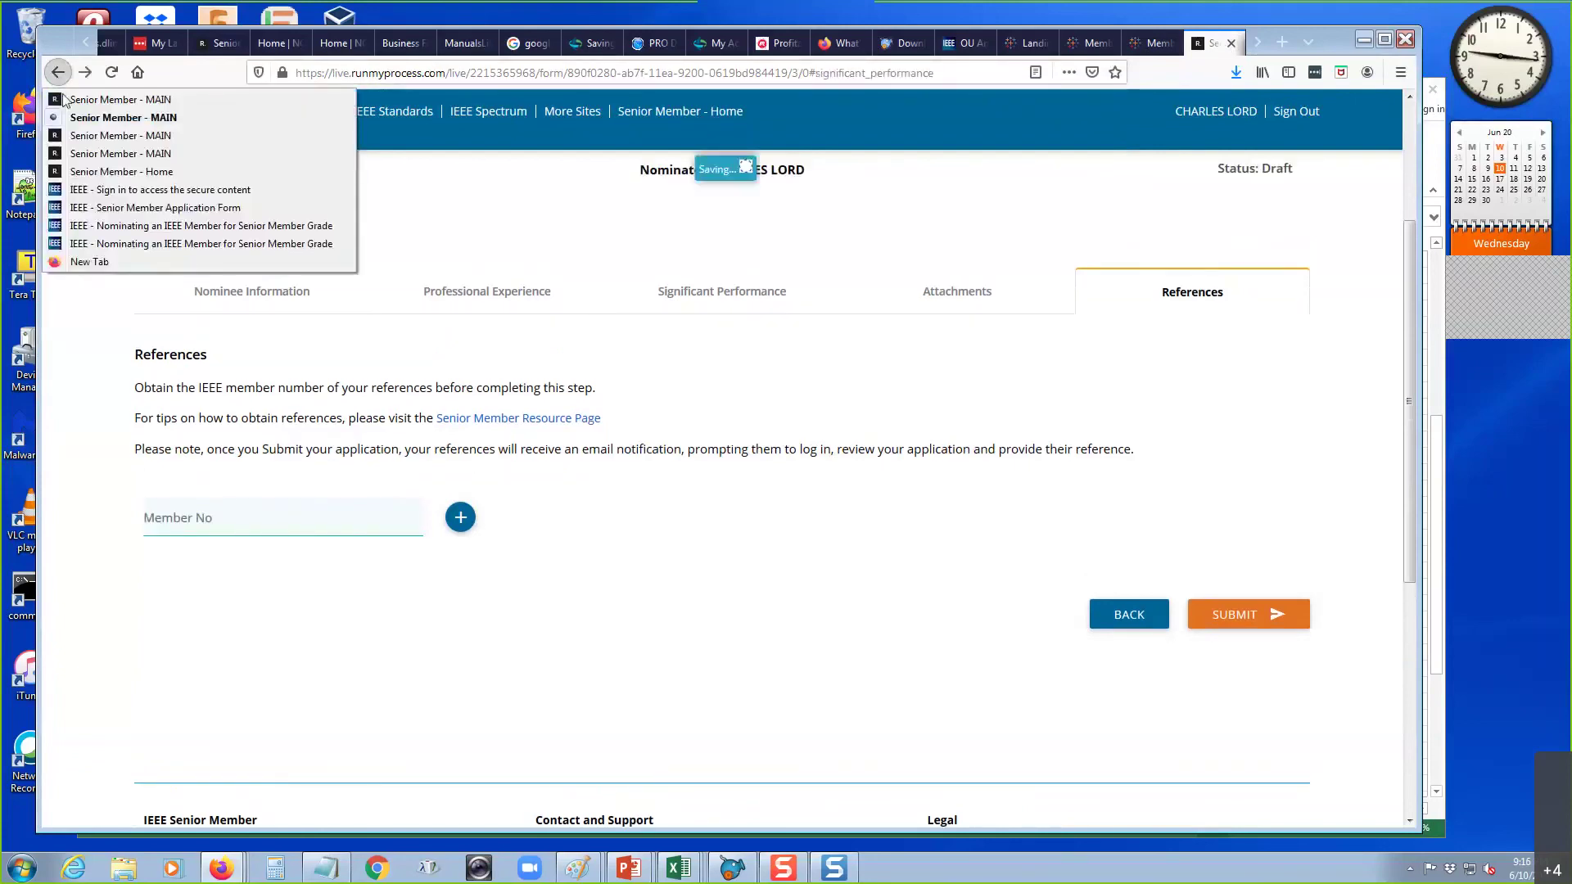
pyautogui.click(121, 172)
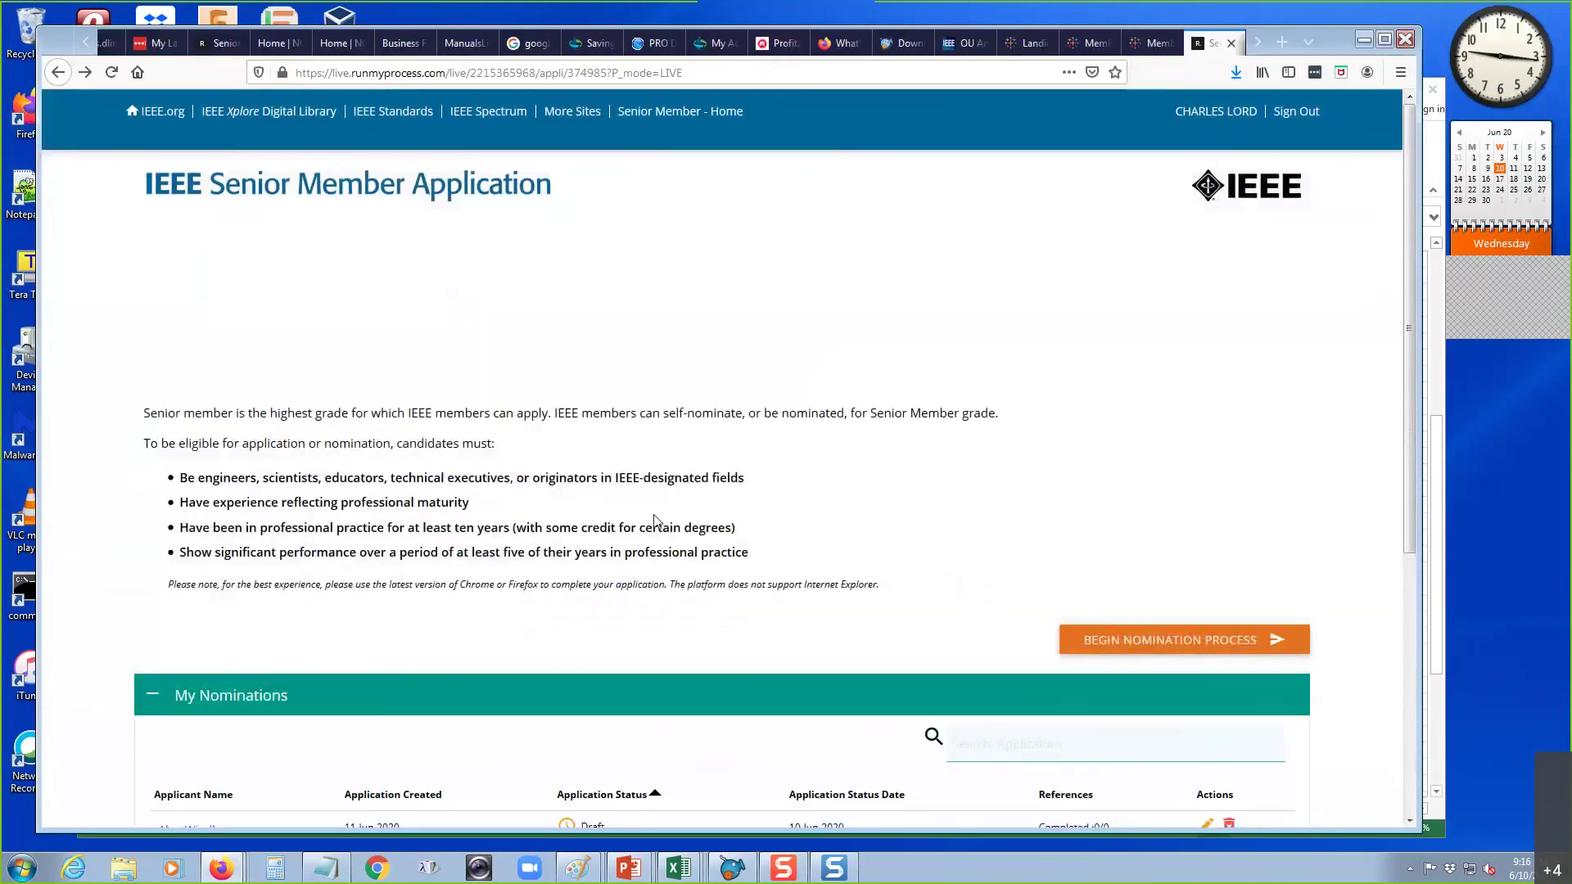
pyautogui.scroll(-4, 647, 521)
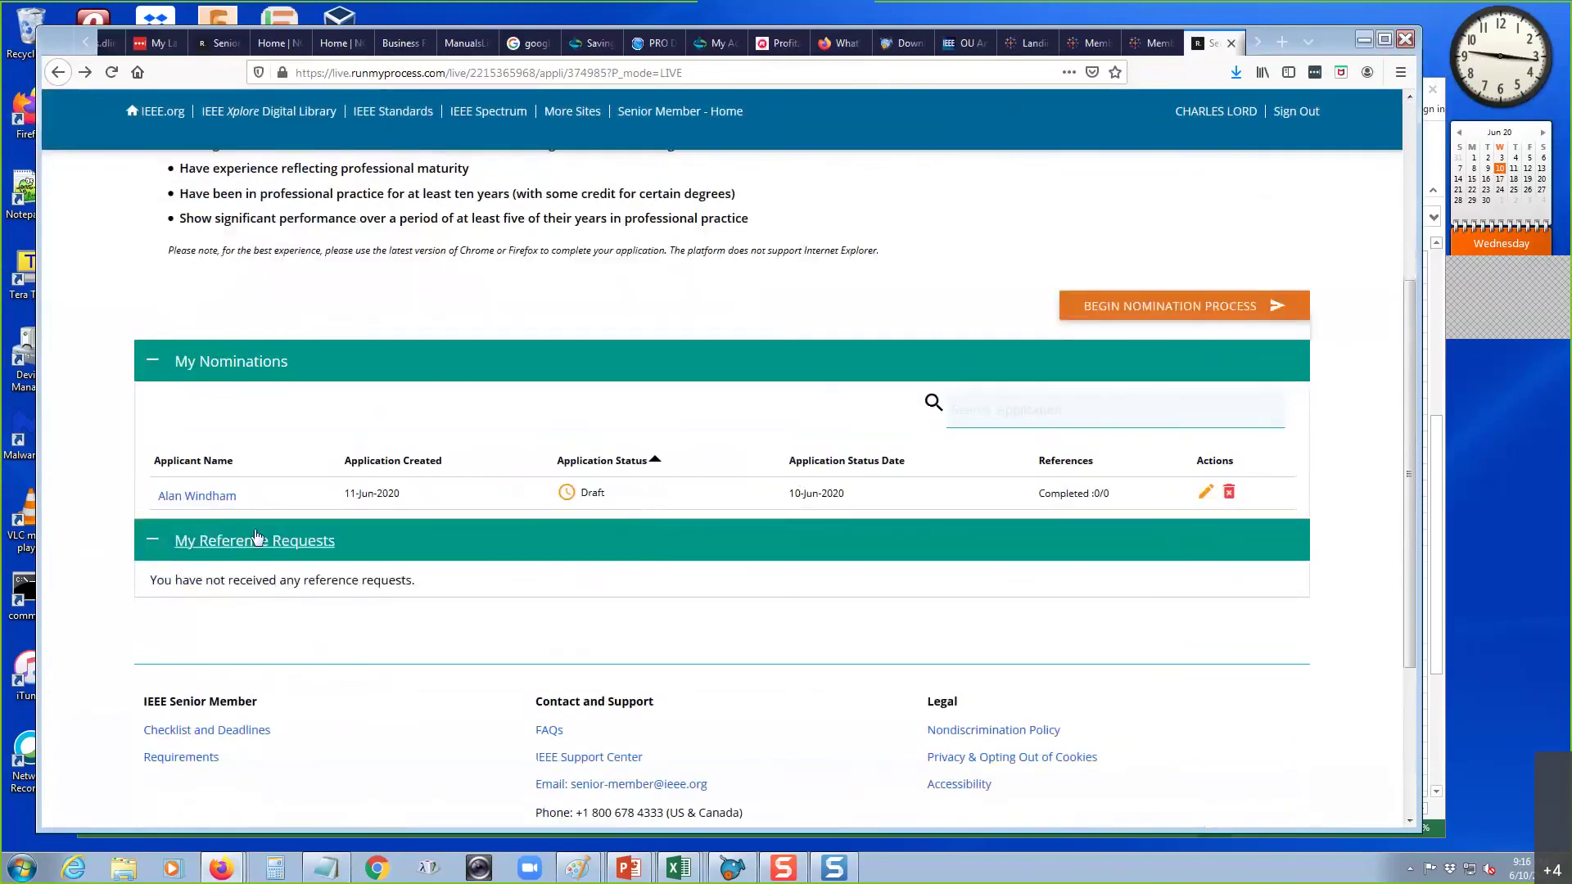